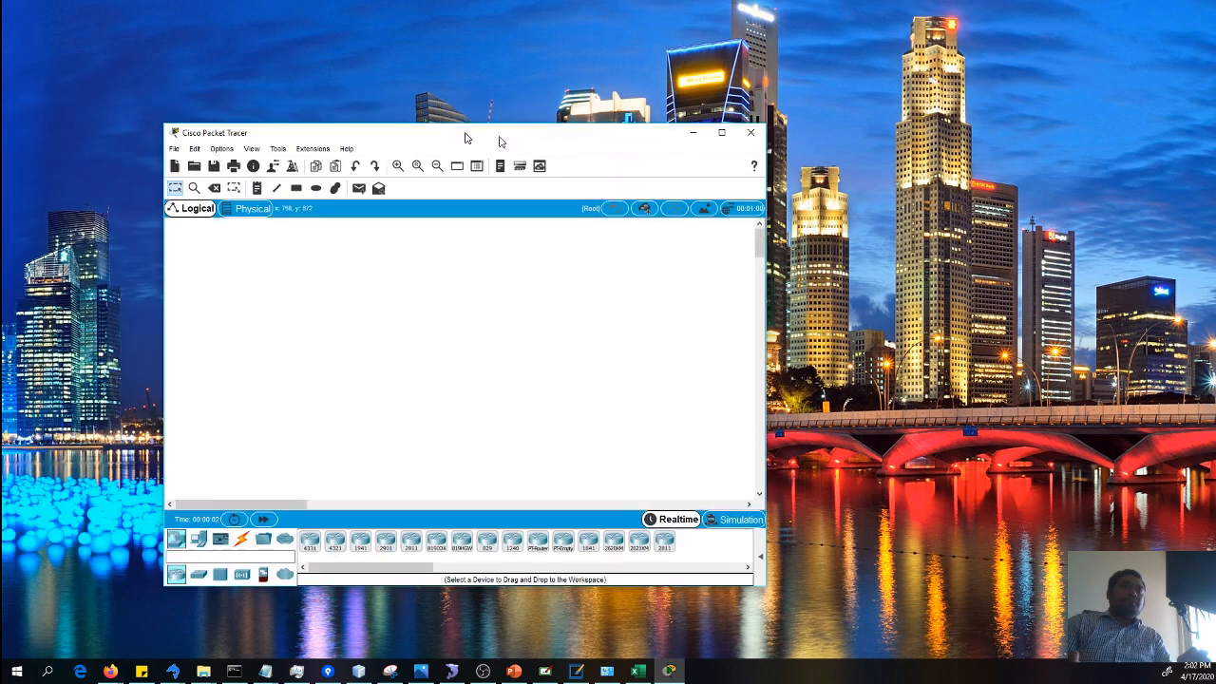
Maximize the Packet Tracer window with an empty logical workspace in selection mode
left_click_drag(466, 136, 716, 168)
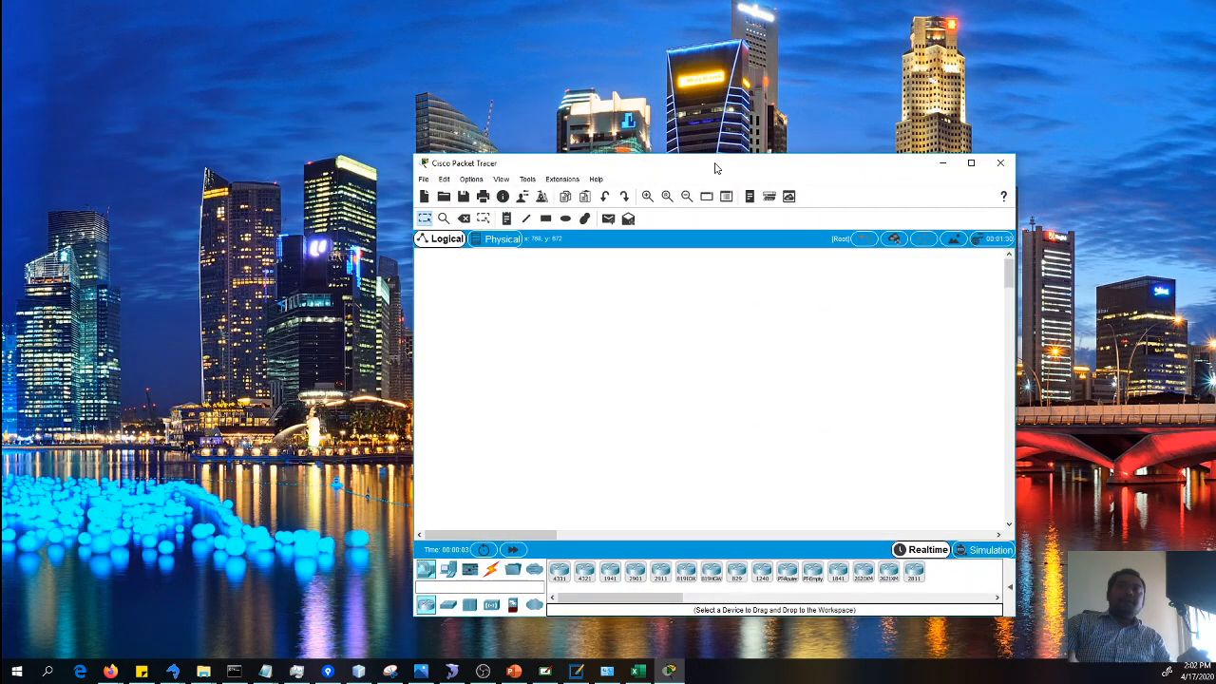
double_click(717, 168)
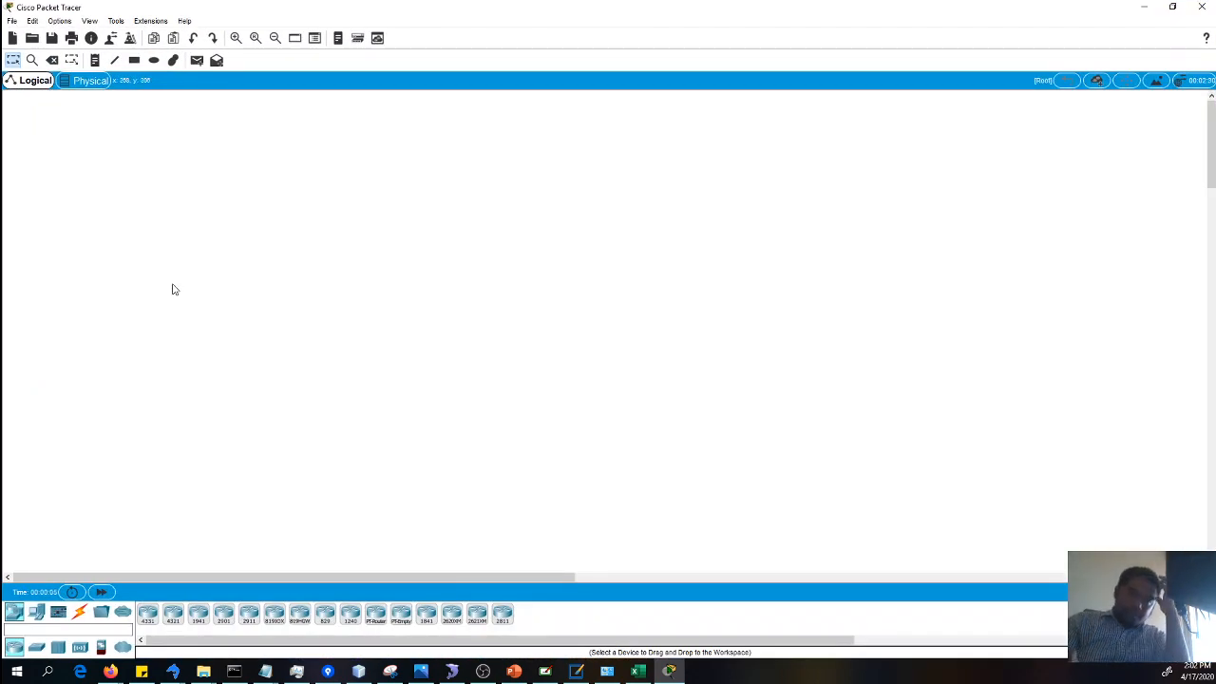
left_click(14, 60)
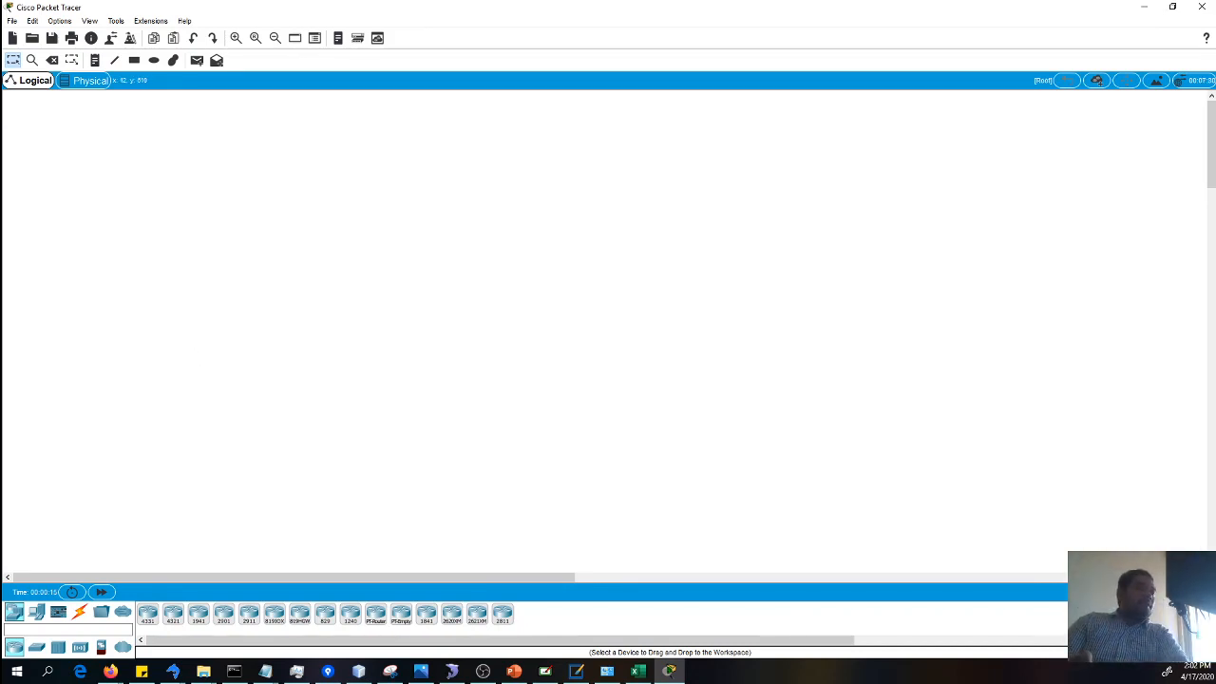
key("alt+Tab")
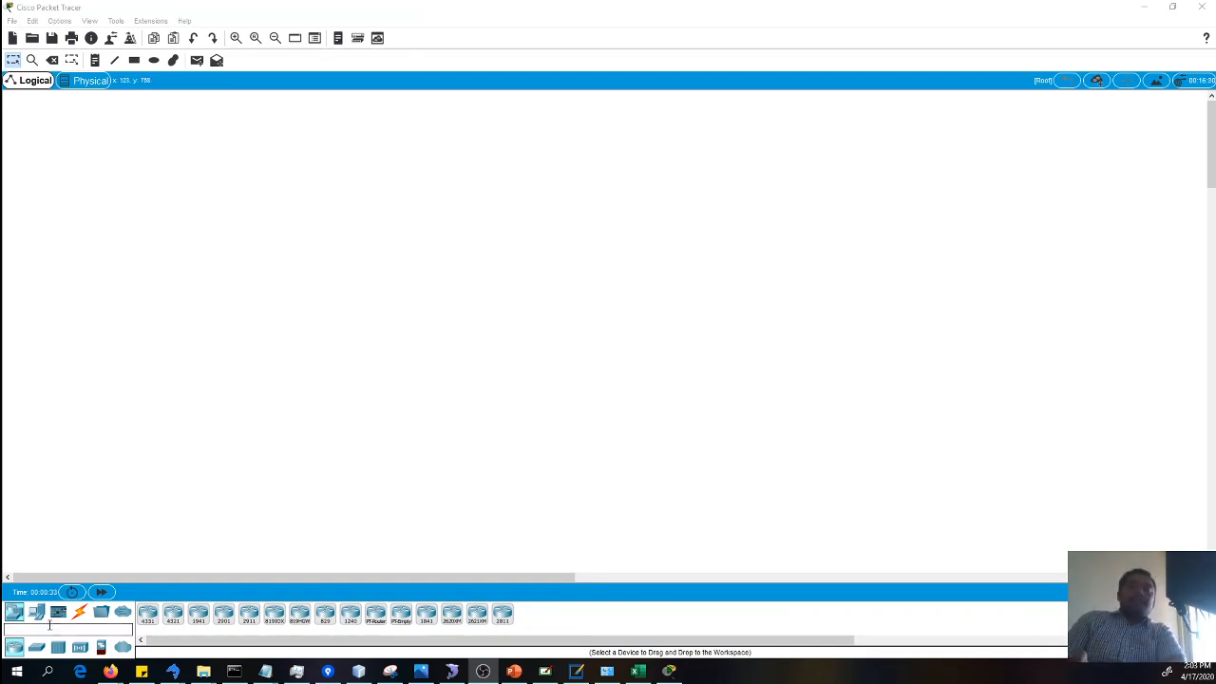
Place two generic PCs in the logical workspace, one above the other
left_click_drag(34, 614, 247, 238)
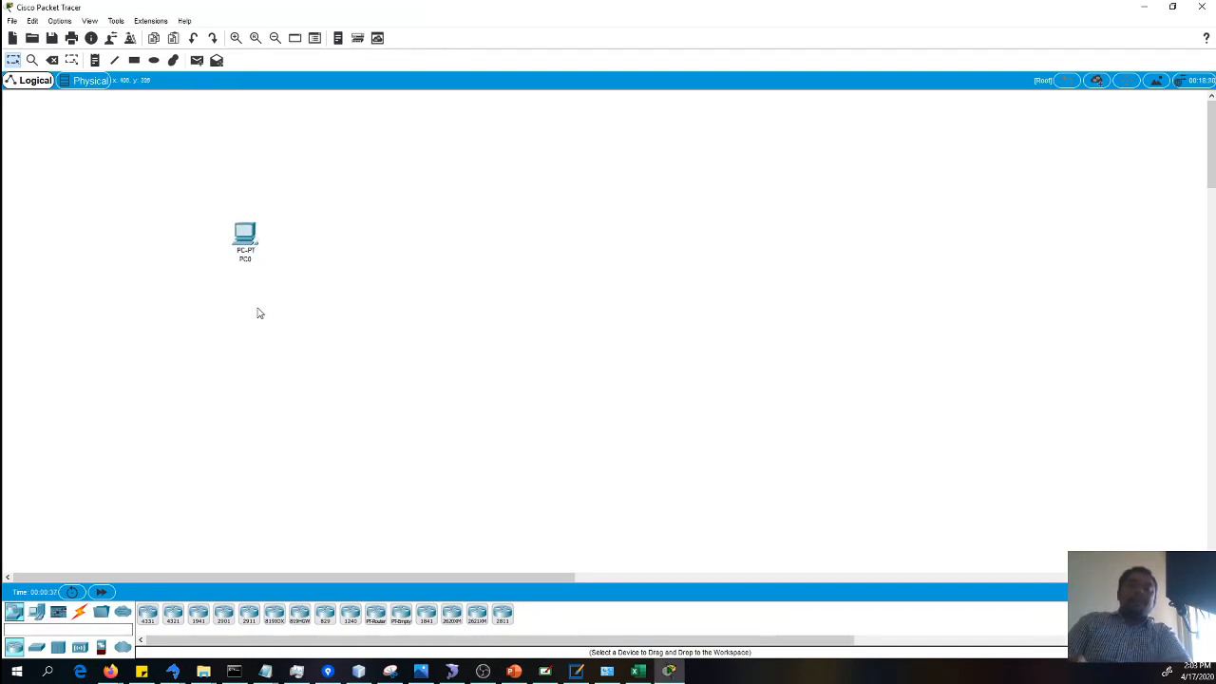
left_click_drag(36, 616, 239, 423)
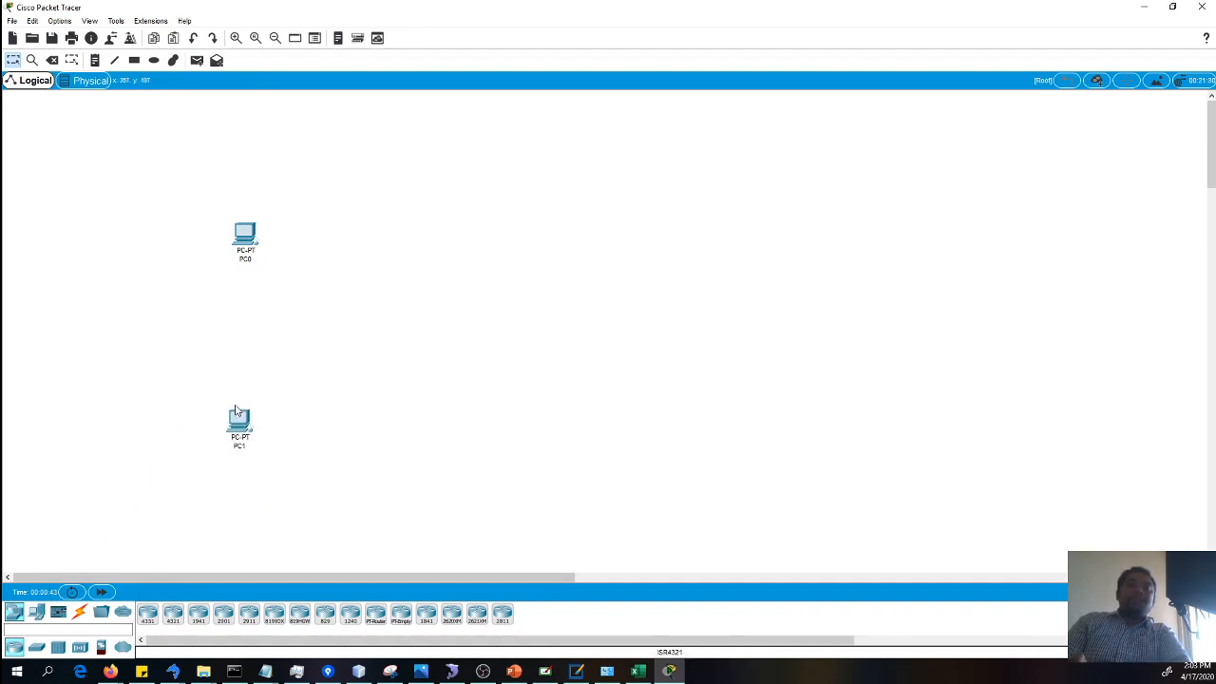
mouse_move(245, 237)
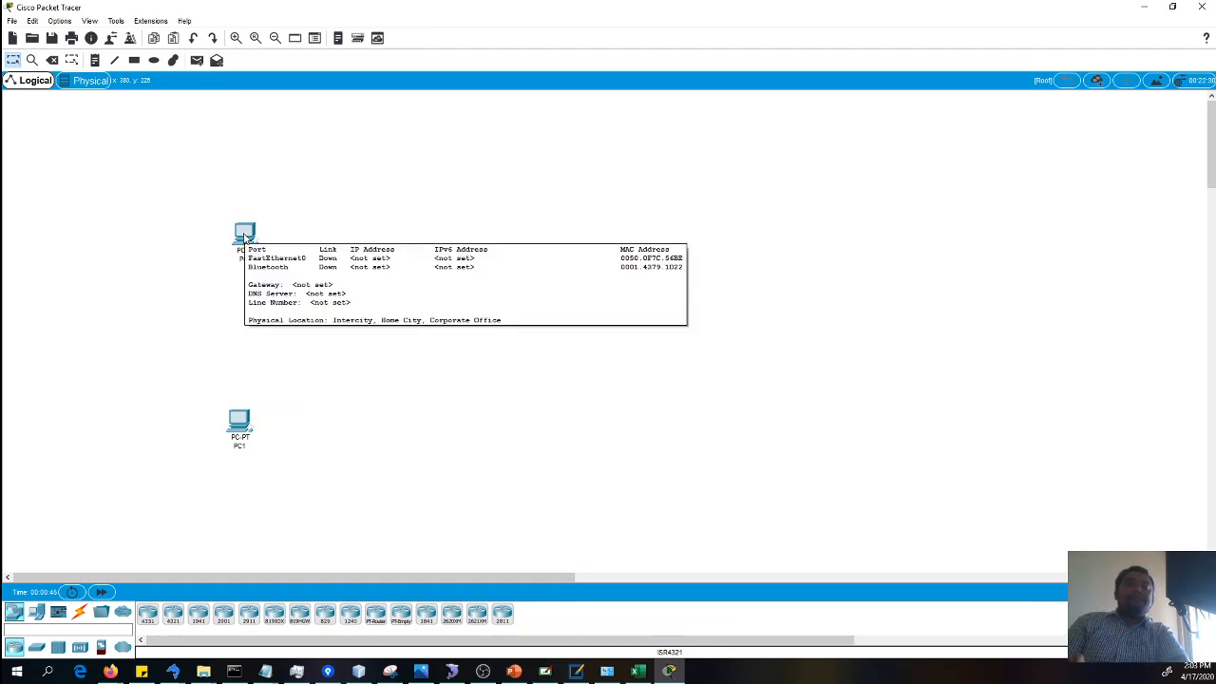
Connect PC0 to PC1 with a Copper Cross-Over cable, using the FastEthernet0 port on PC1
left_click(80, 613)
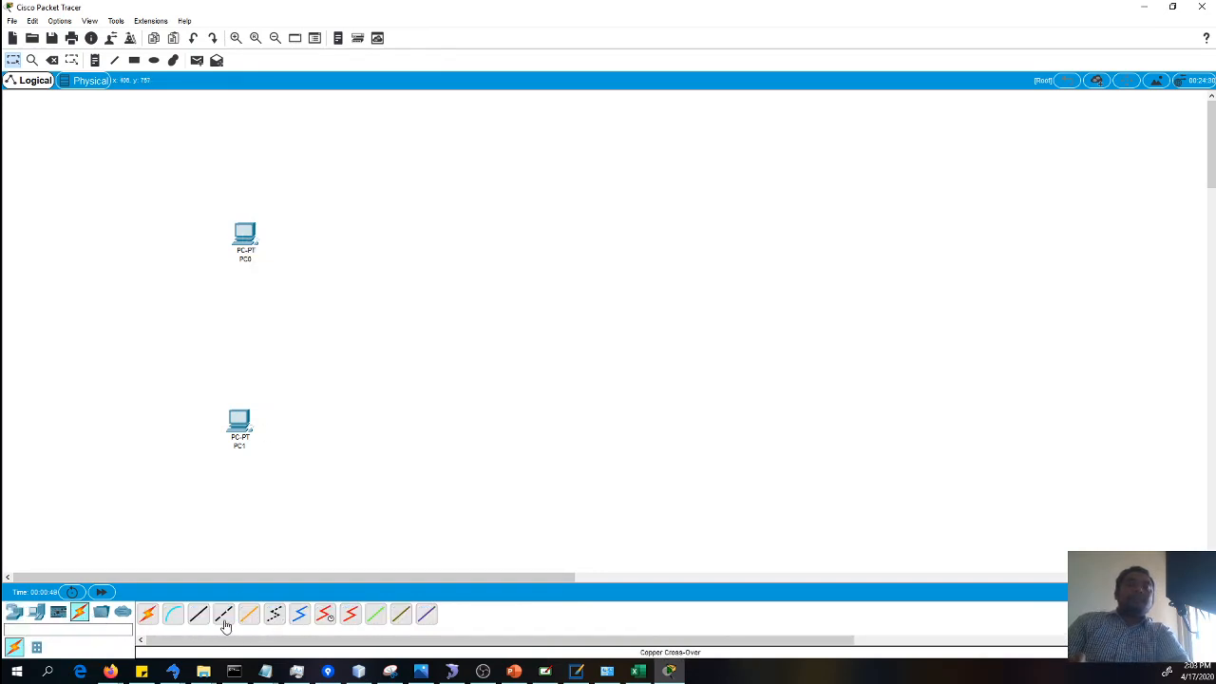
left_click(225, 621)
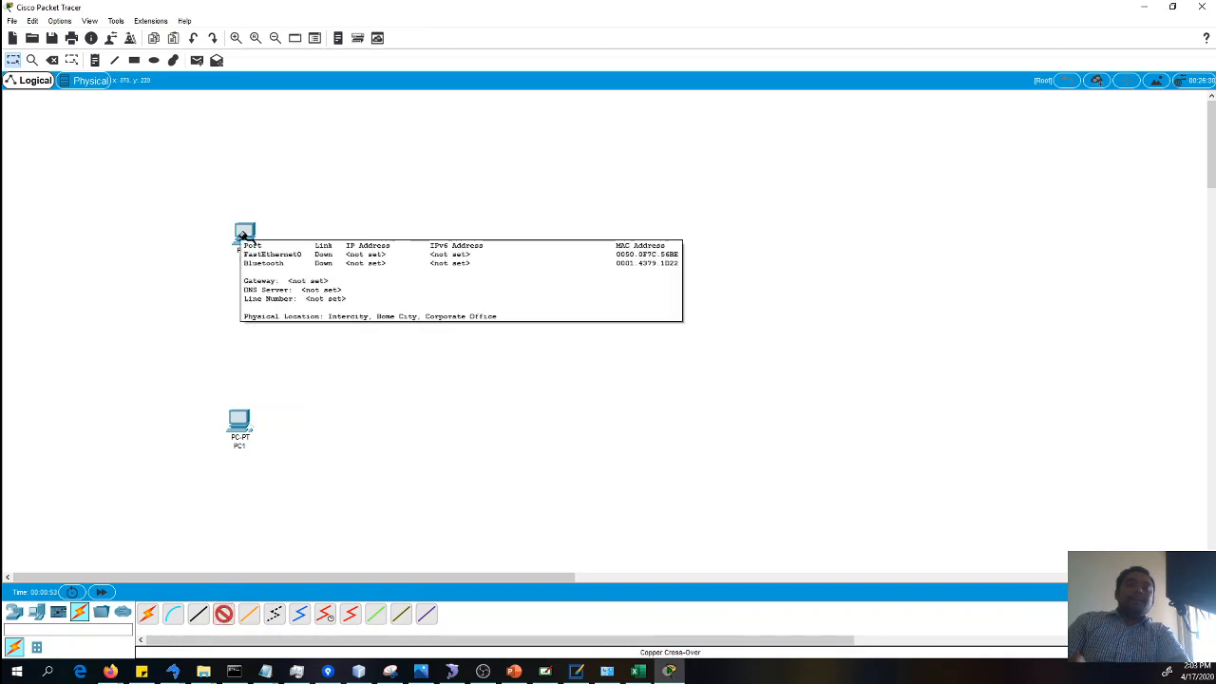
left_click(242, 234)
left_click(280, 282)
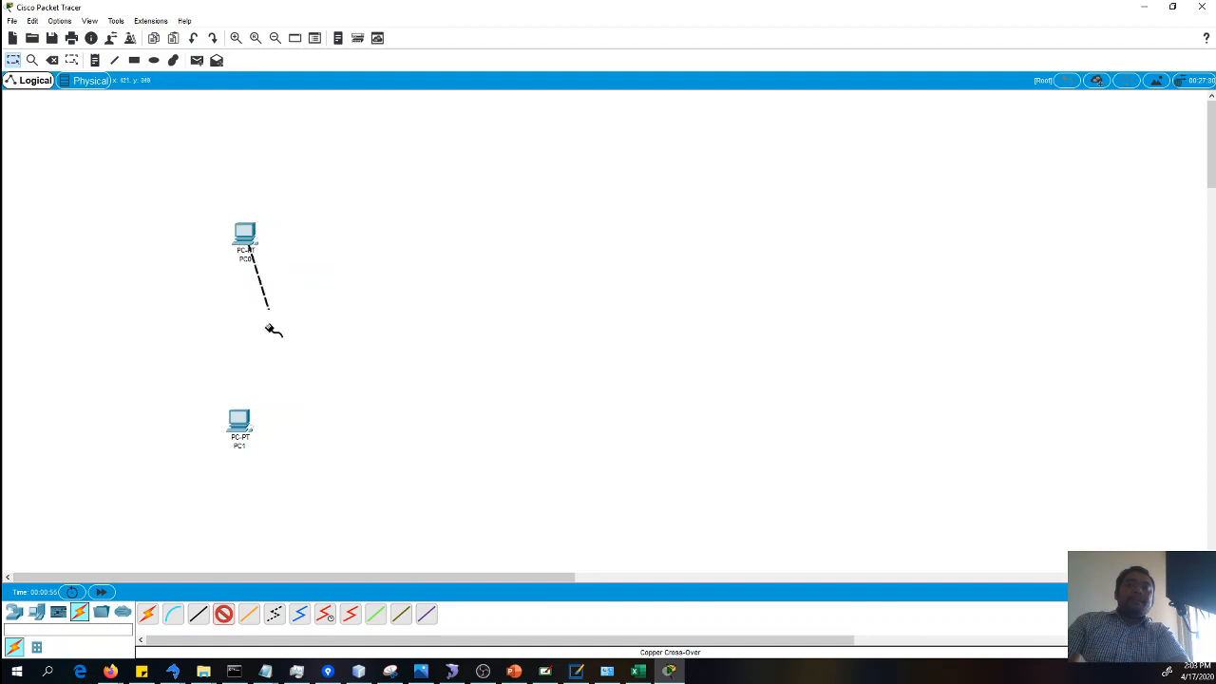
left_click(243, 426)
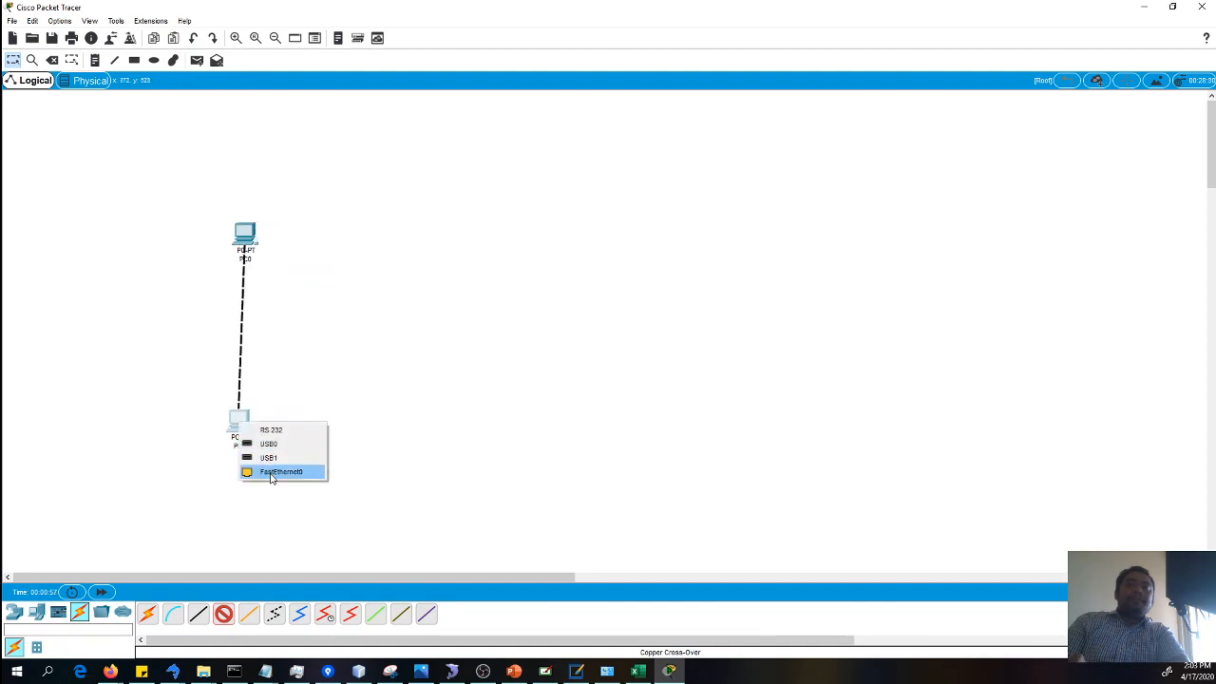
left_click(270, 472)
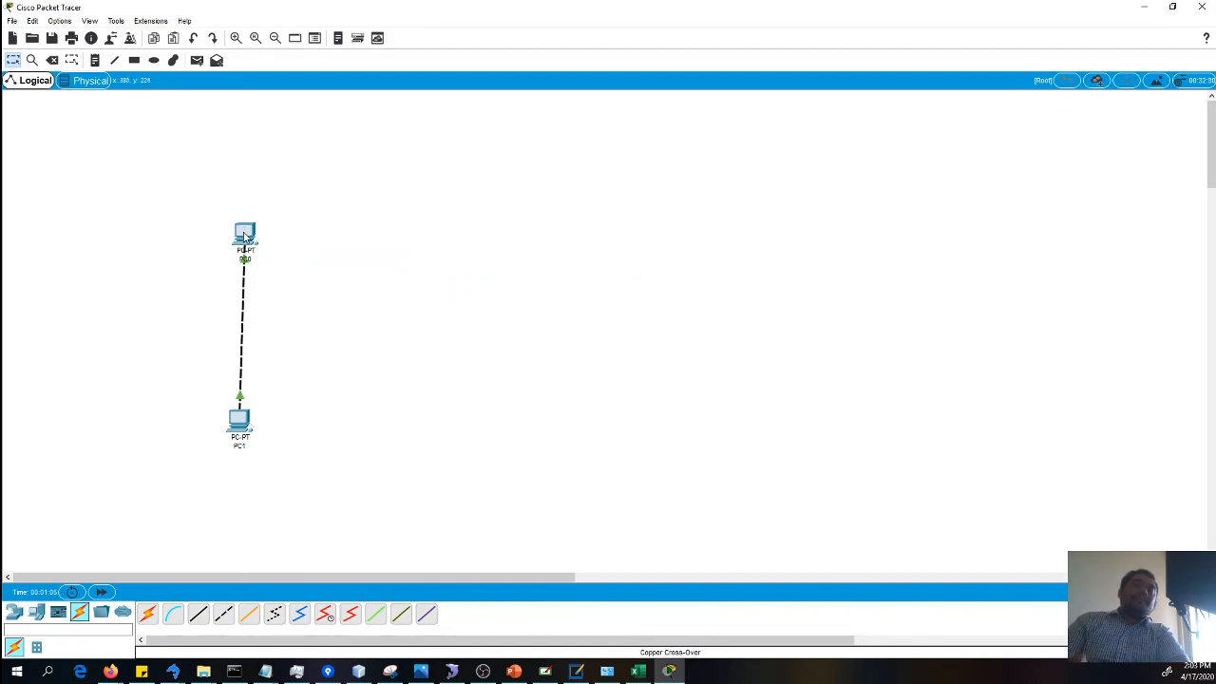
Open PC0 and examine its global IPv4 gateway and DNS settings, comparing the DHCP and Static options
left_click(245, 235)
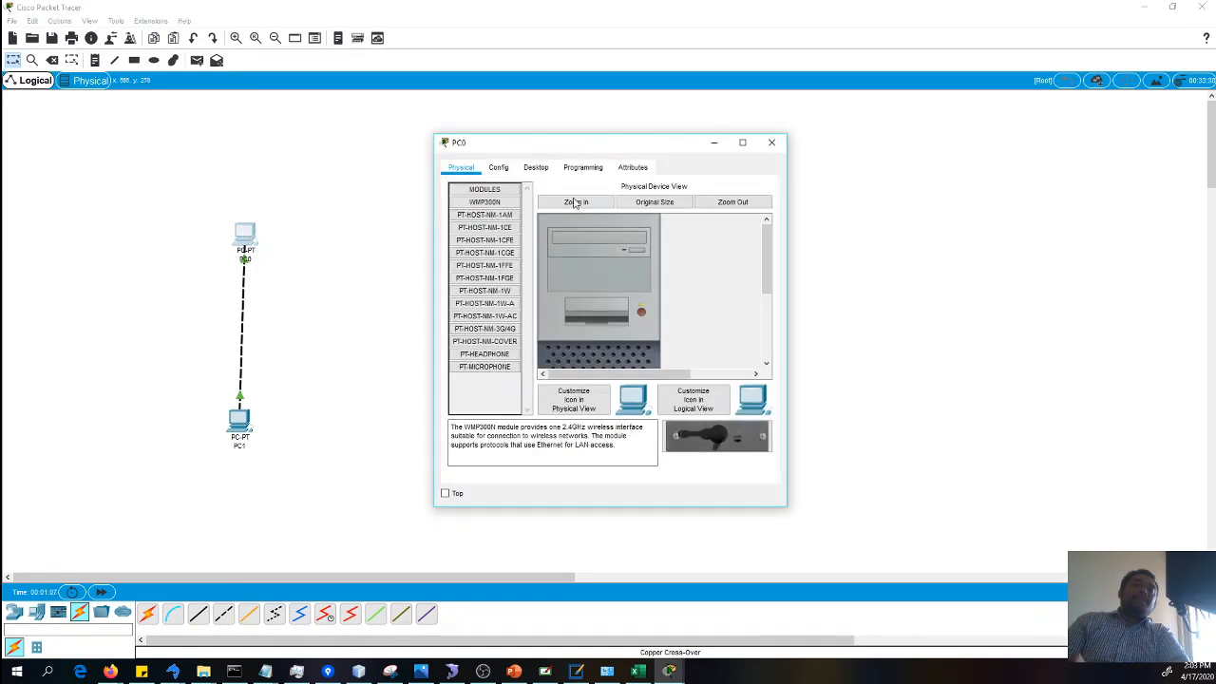
left_click(500, 170)
left_click(608, 306)
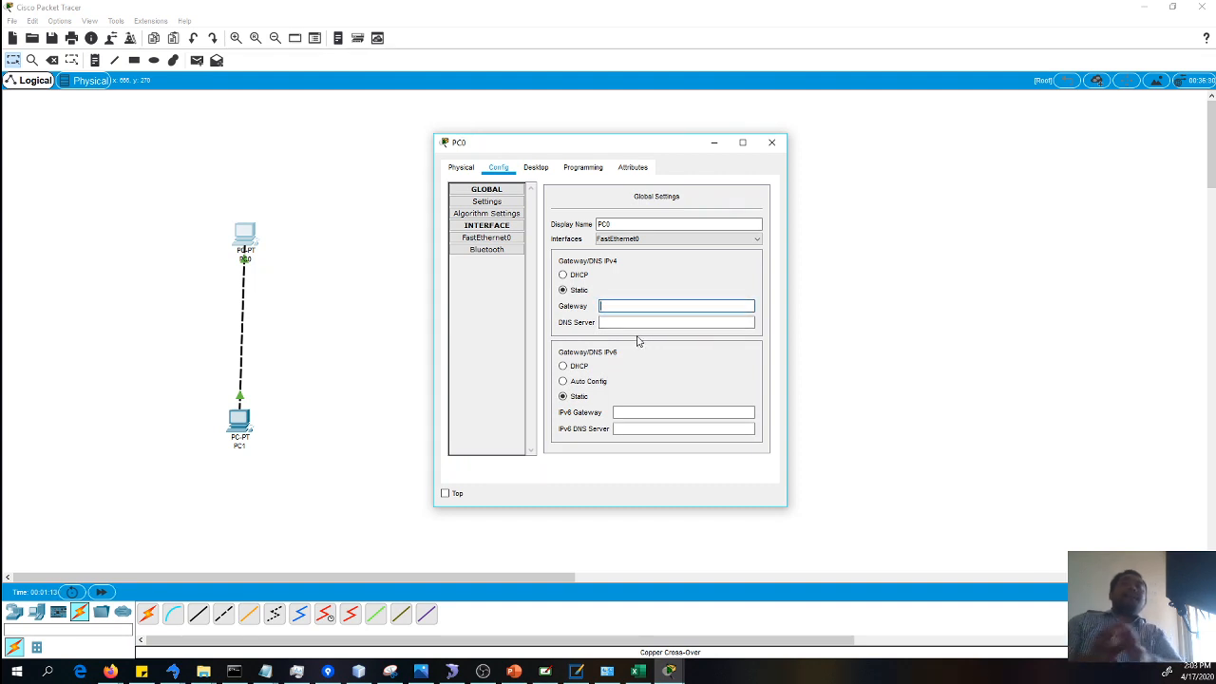
left_click(564, 275)
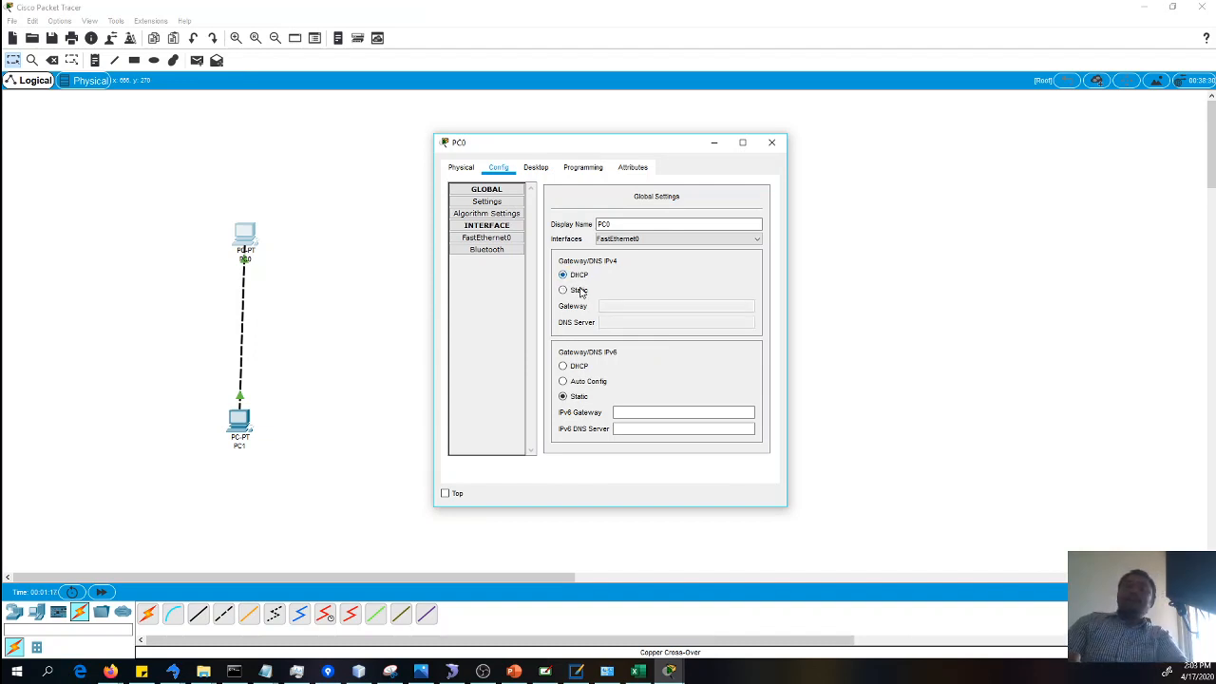
left_click(579, 289)
left_click(535, 168)
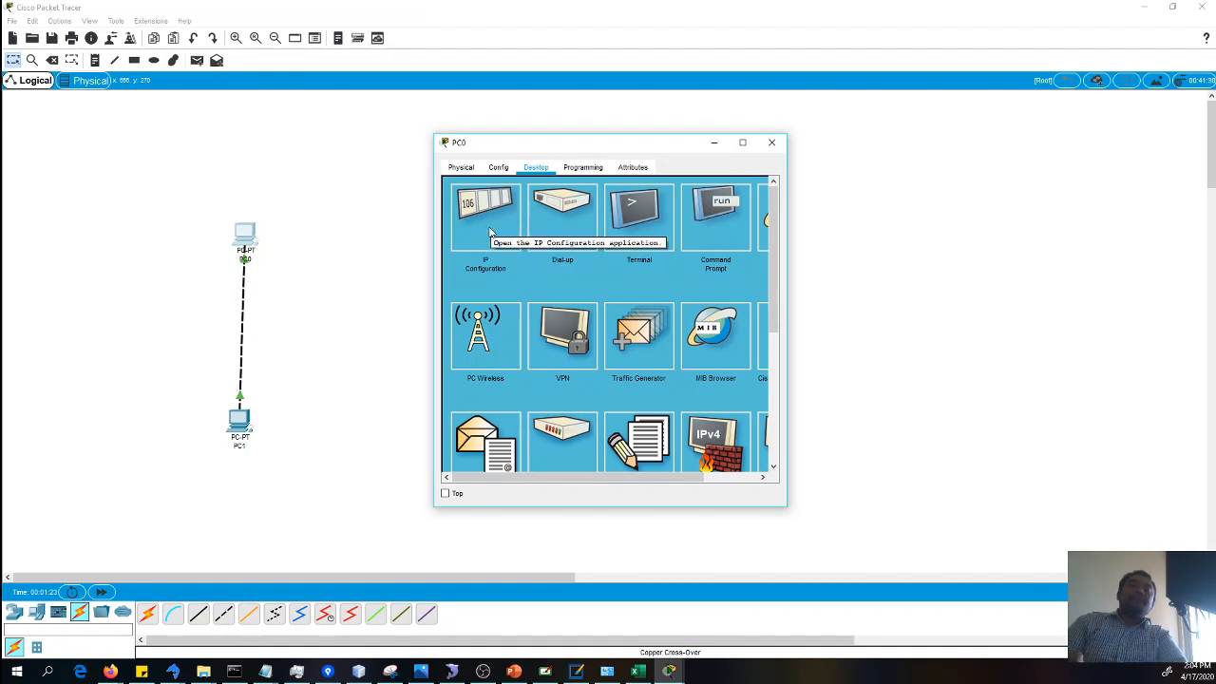
left_click(500, 169)
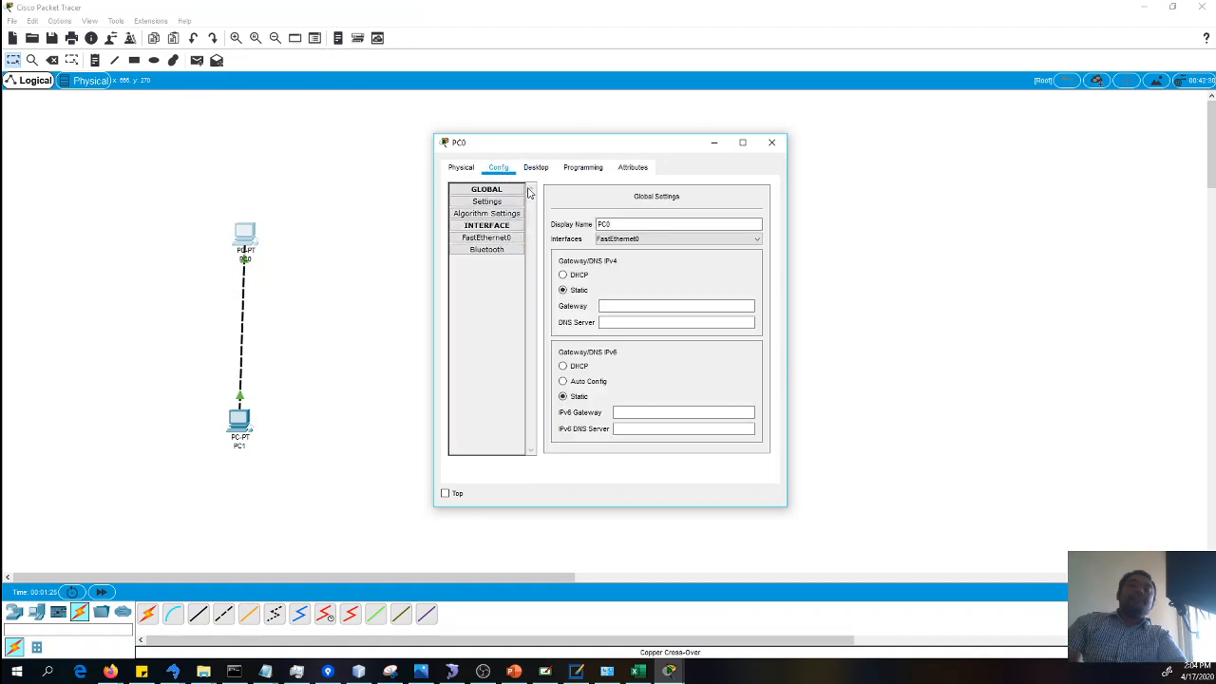
Configure PC0's FastEthernet0 with the static IP address 192.168.1.1 and subnet mask 255.255.255.0
left_click(535, 168)
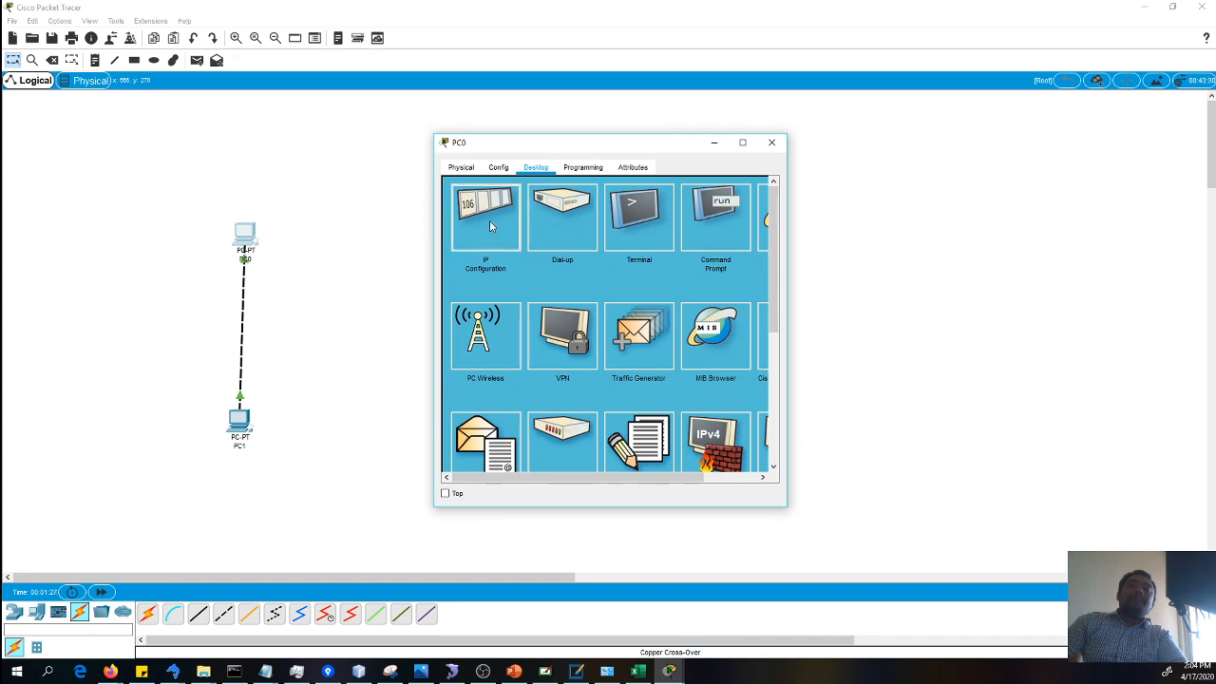
left_click(489, 224)
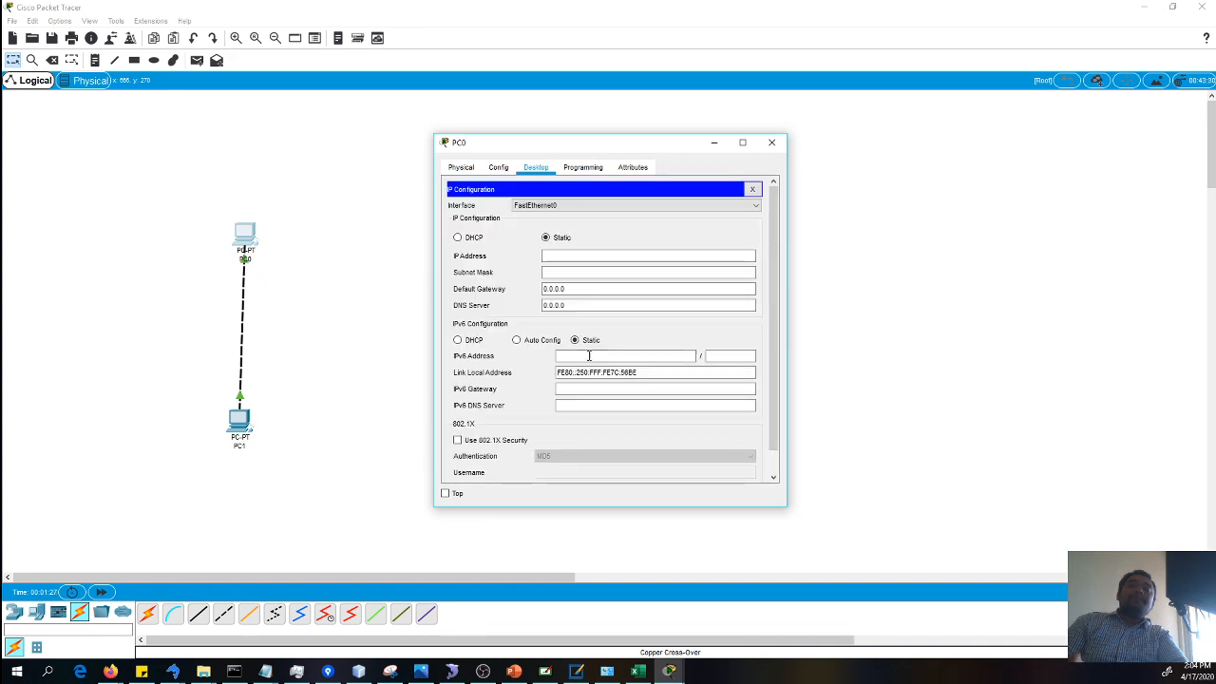
left_click(474, 240)
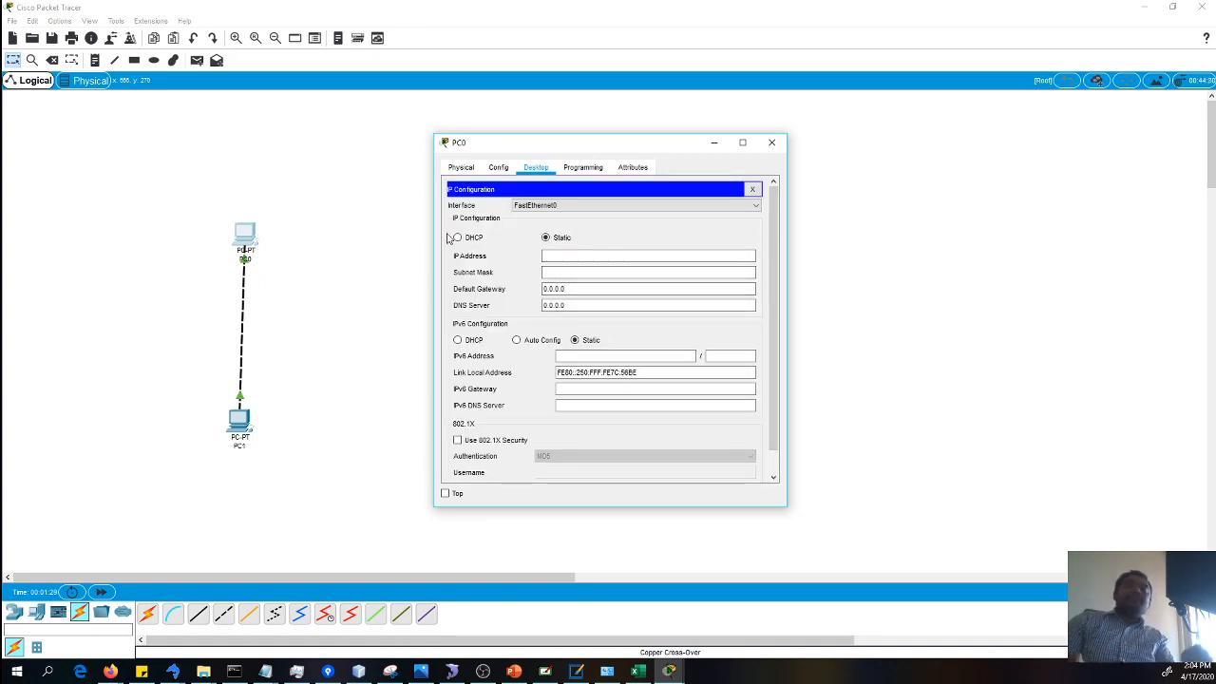
left_click(556, 243)
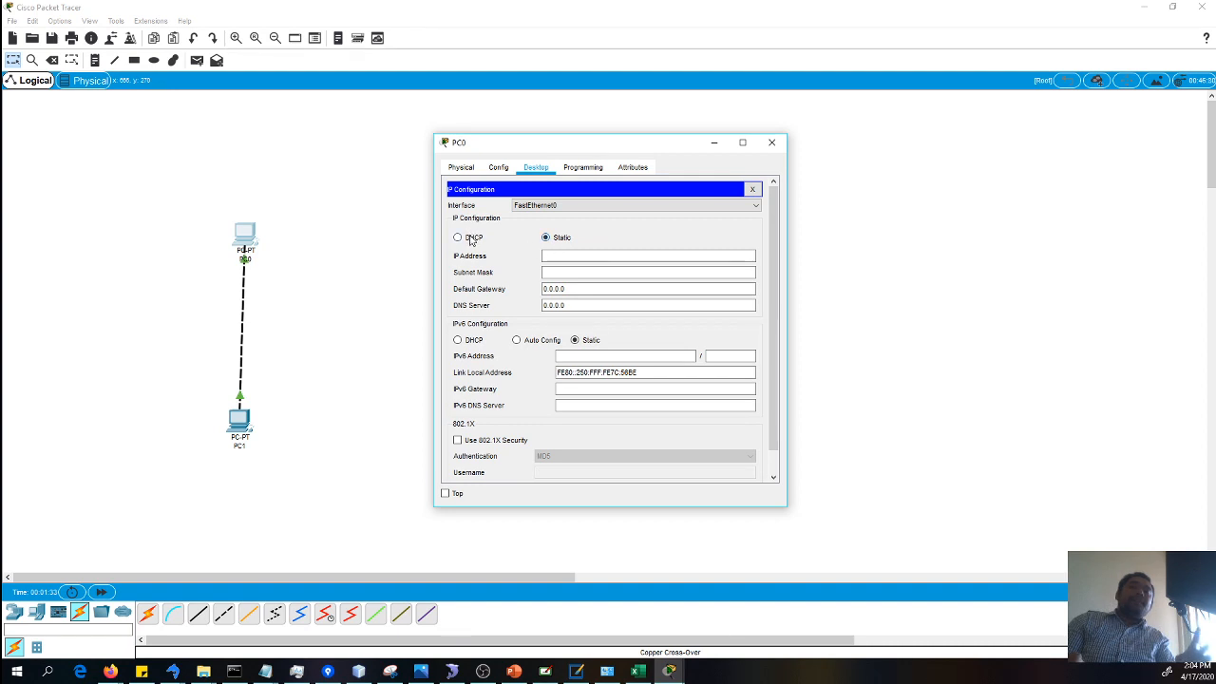
left_click(556, 255)
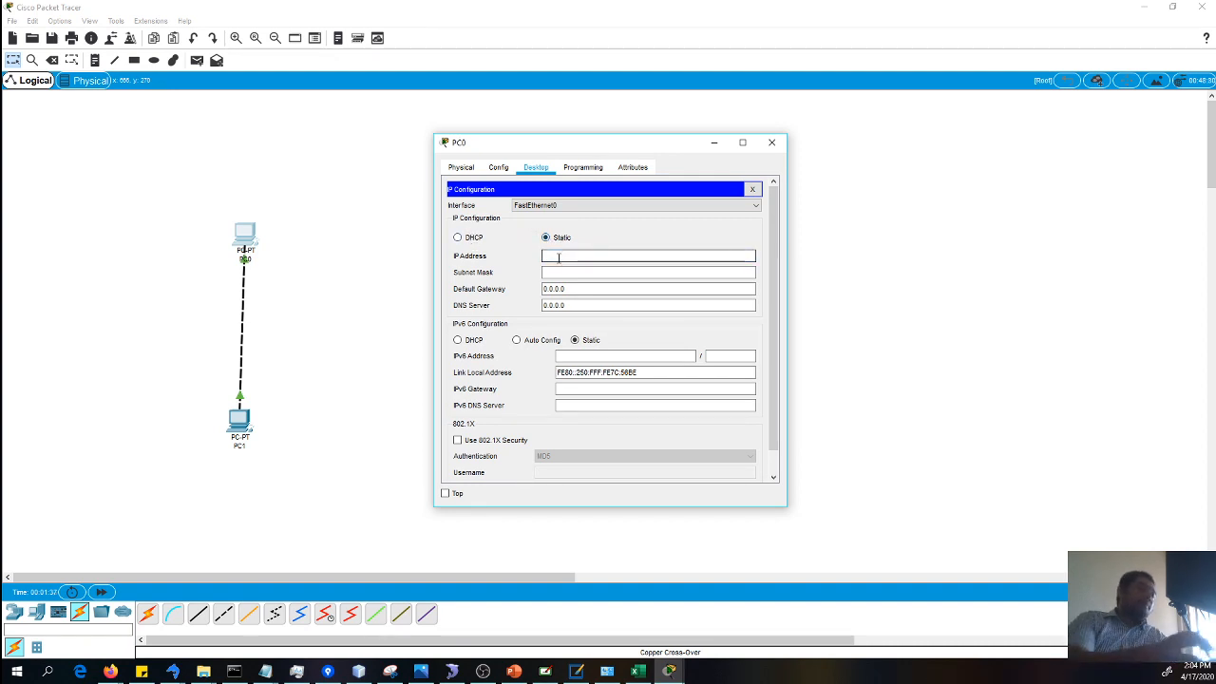
type("19")
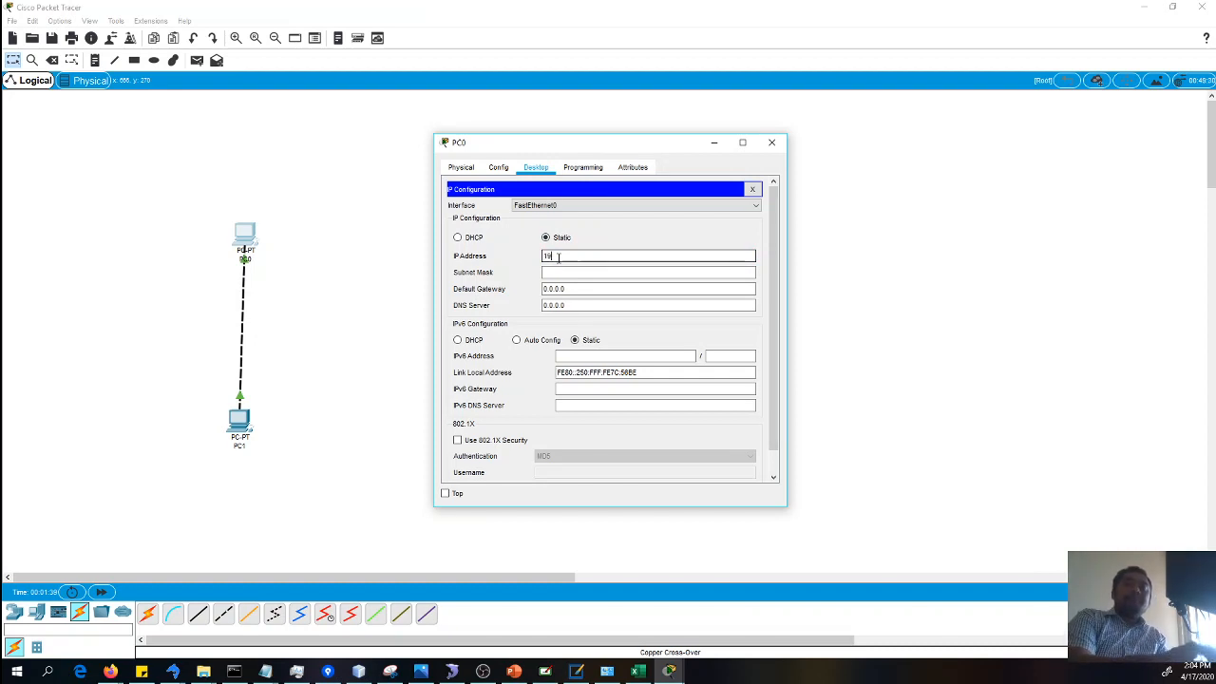
type("2.16")
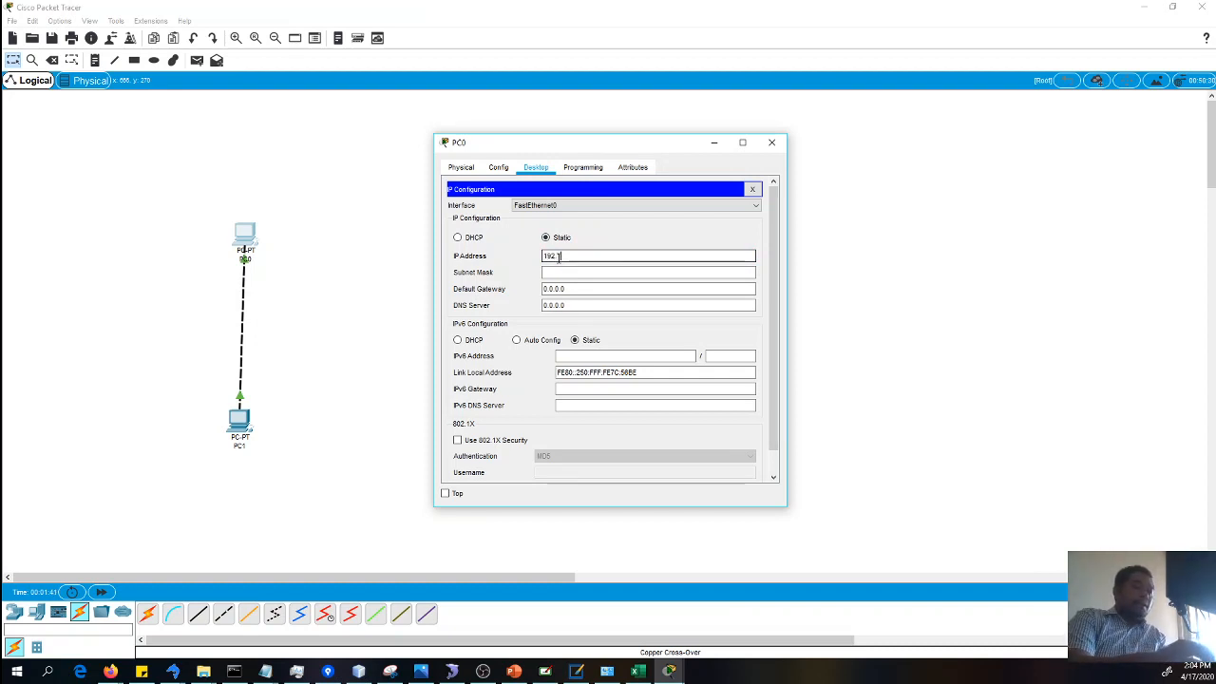
type("8")
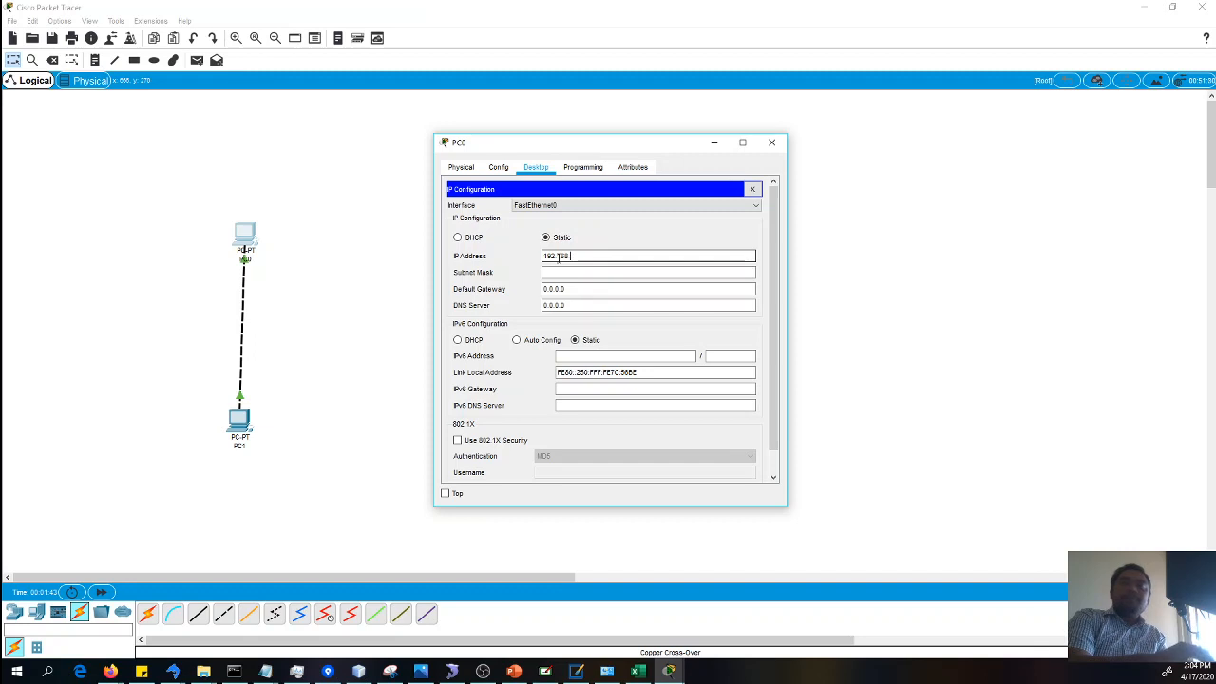
type(".1.1")
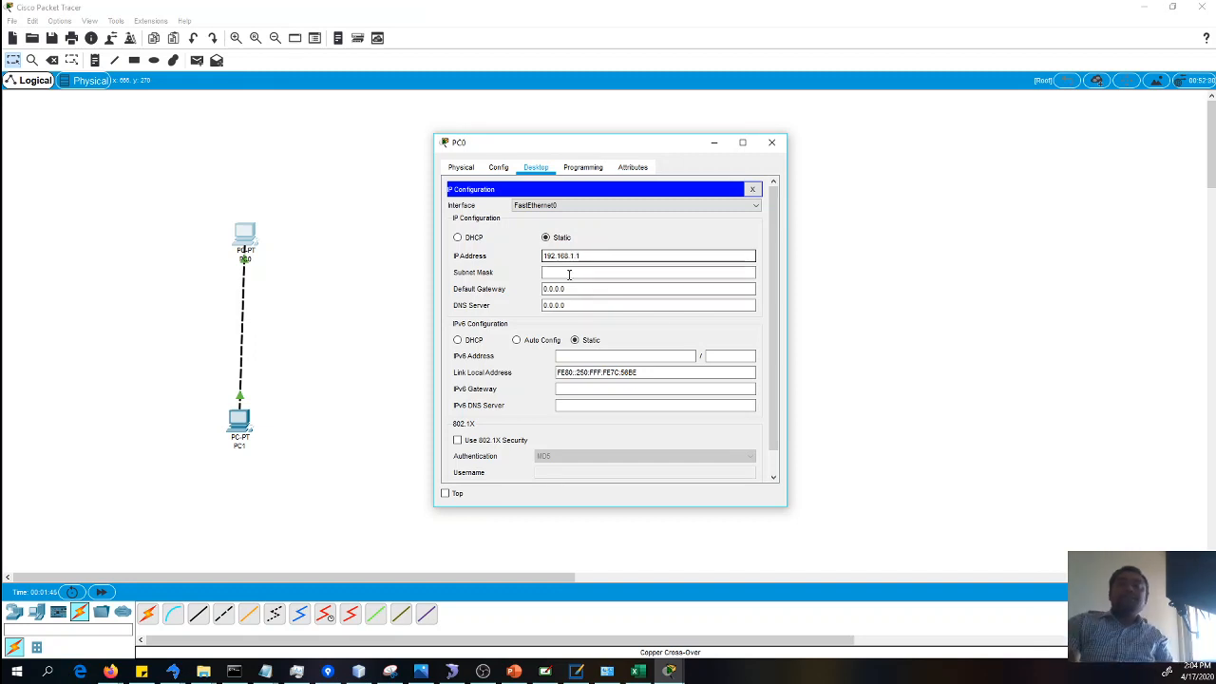
left_click(569, 272)
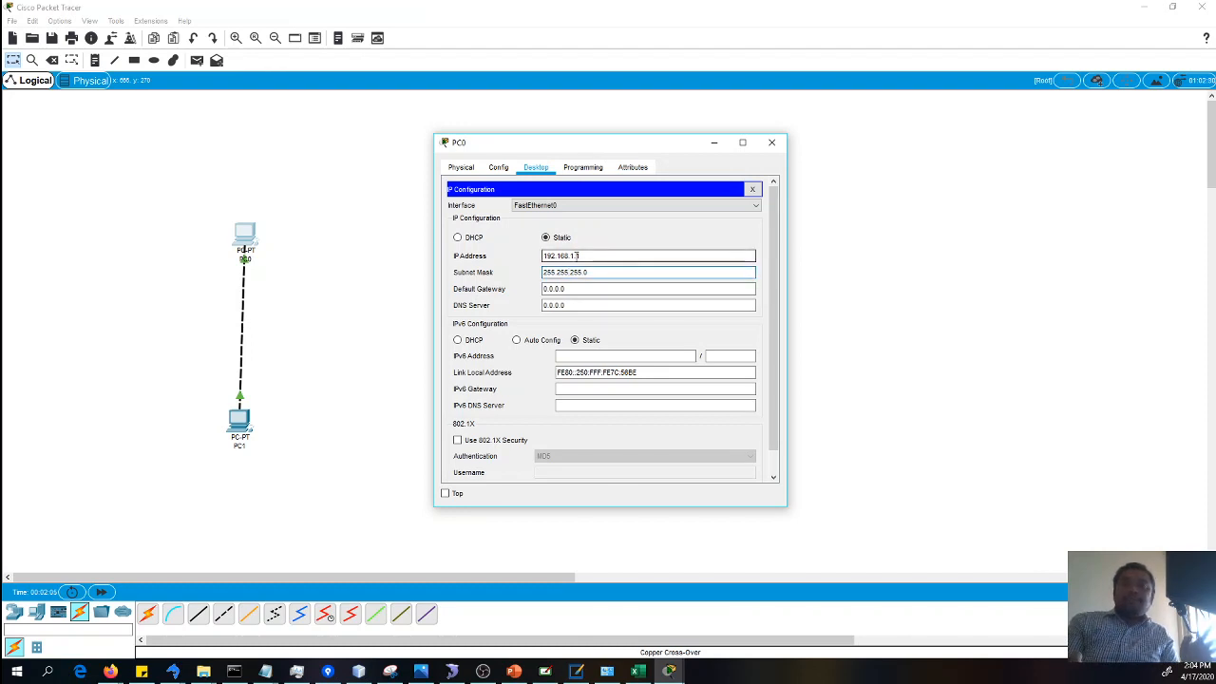
Review the network and host portions of PC0's IP address, its subnet mask and its global settings
left_click_drag(579, 255, 473, 240)
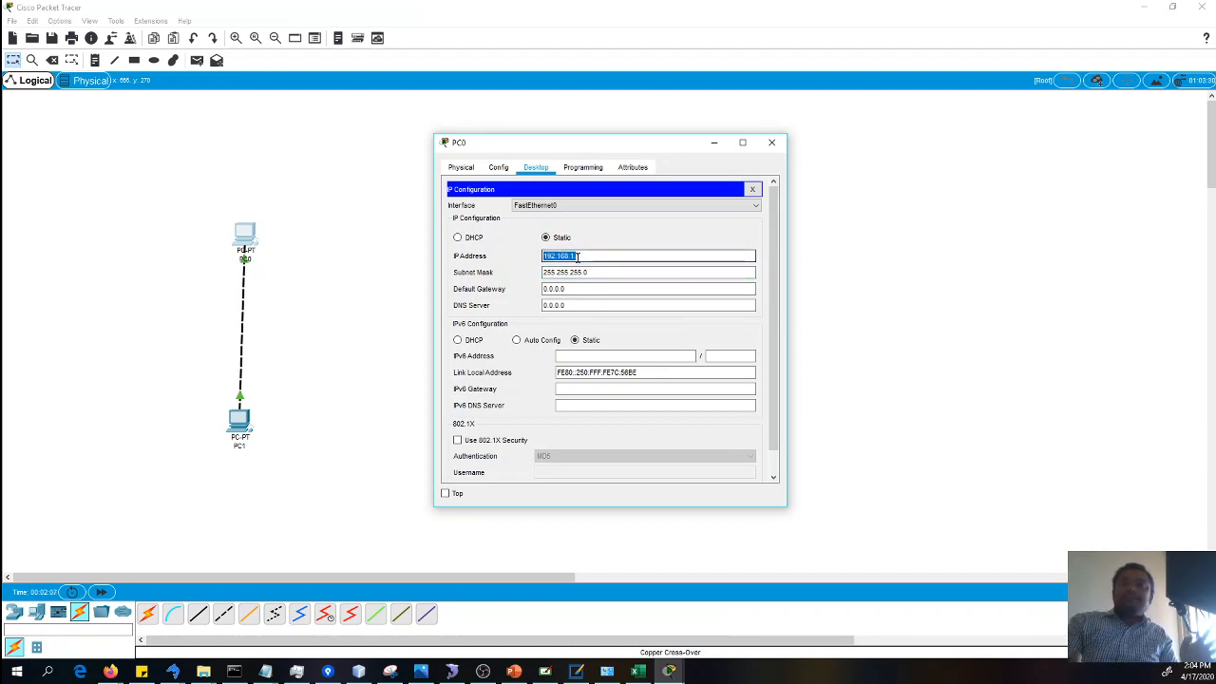
left_click_drag(574, 256, 603, 259)
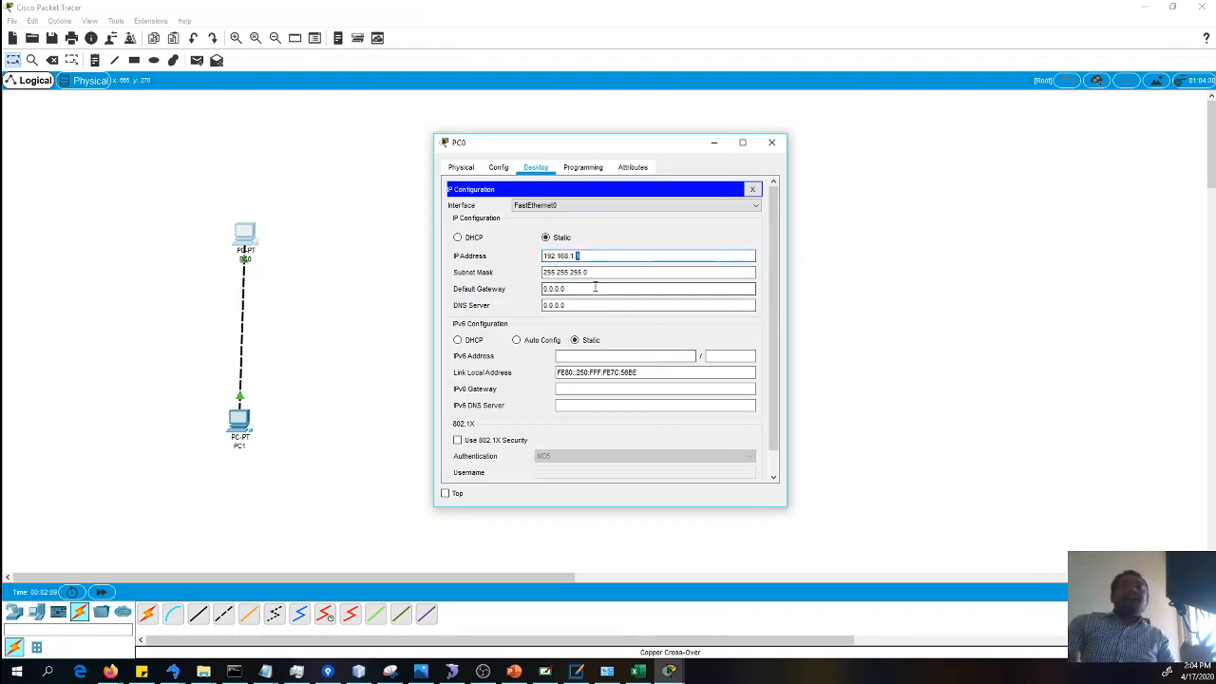
left_click(602, 271)
left_click(586, 289)
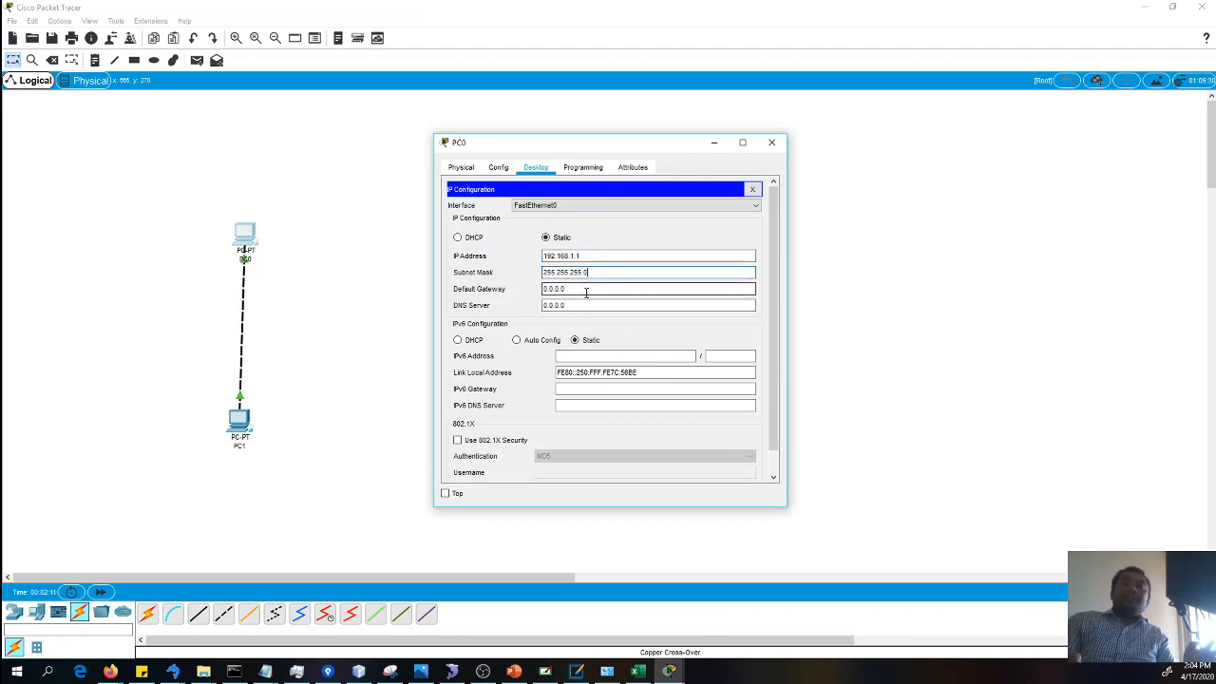
left_click(603, 272)
double_click(555, 270)
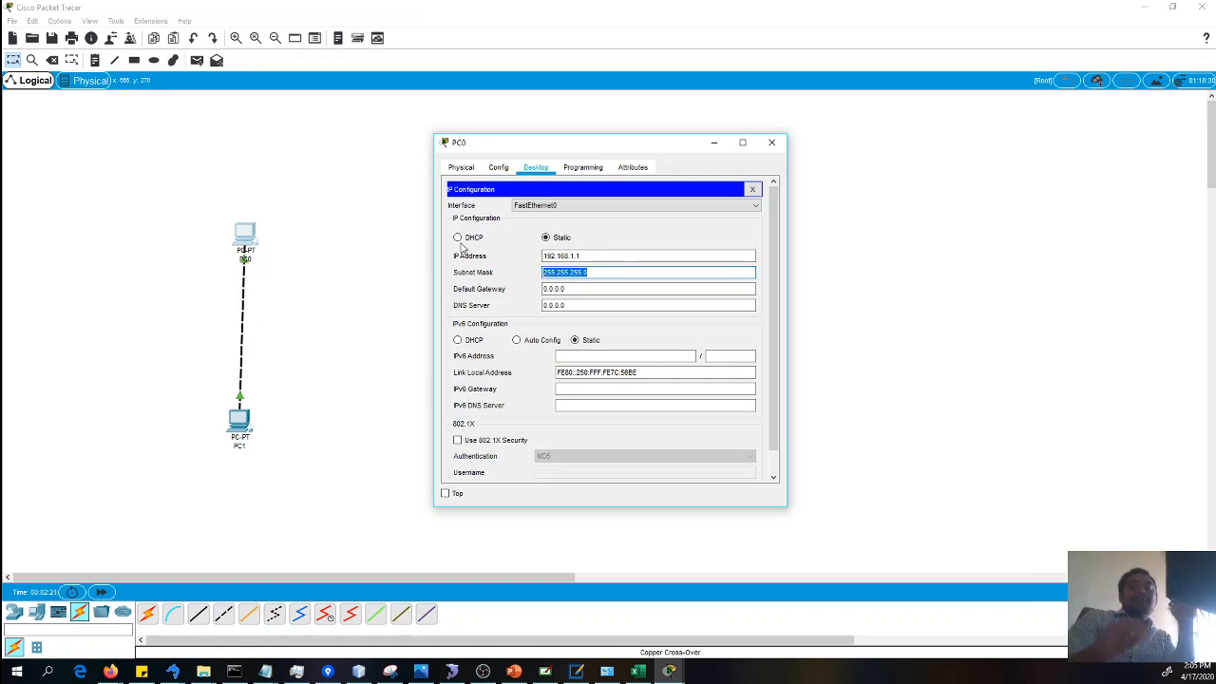
left_click(508, 170)
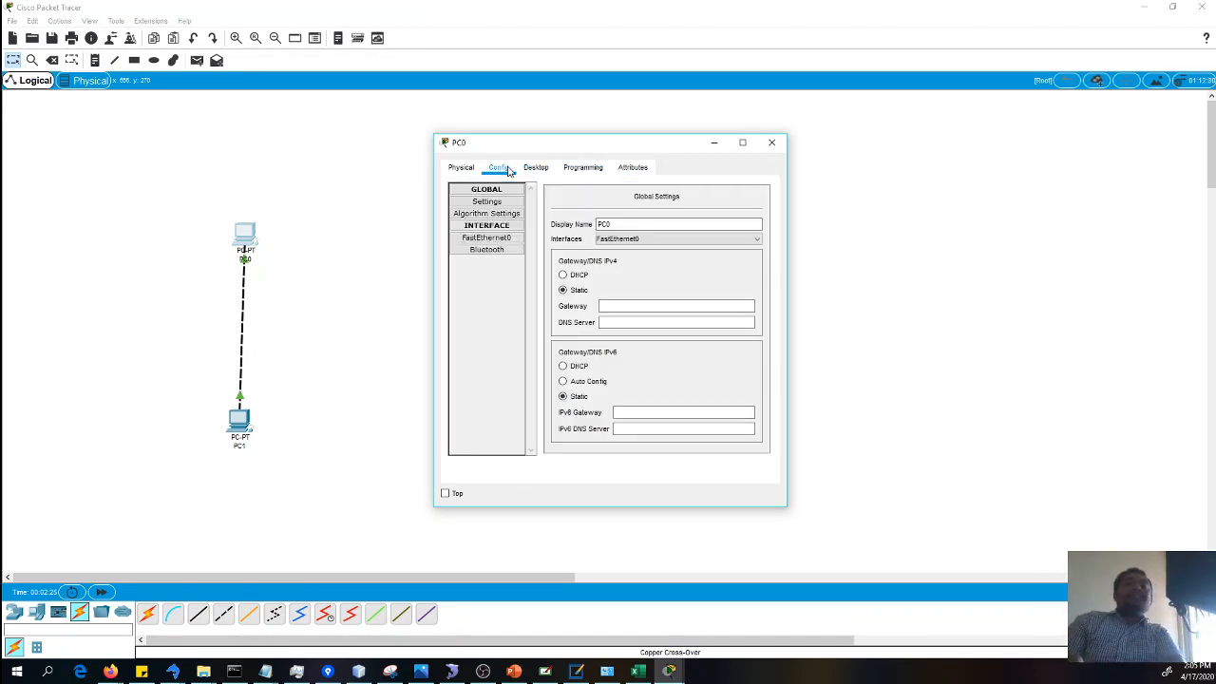
left_click(537, 168)
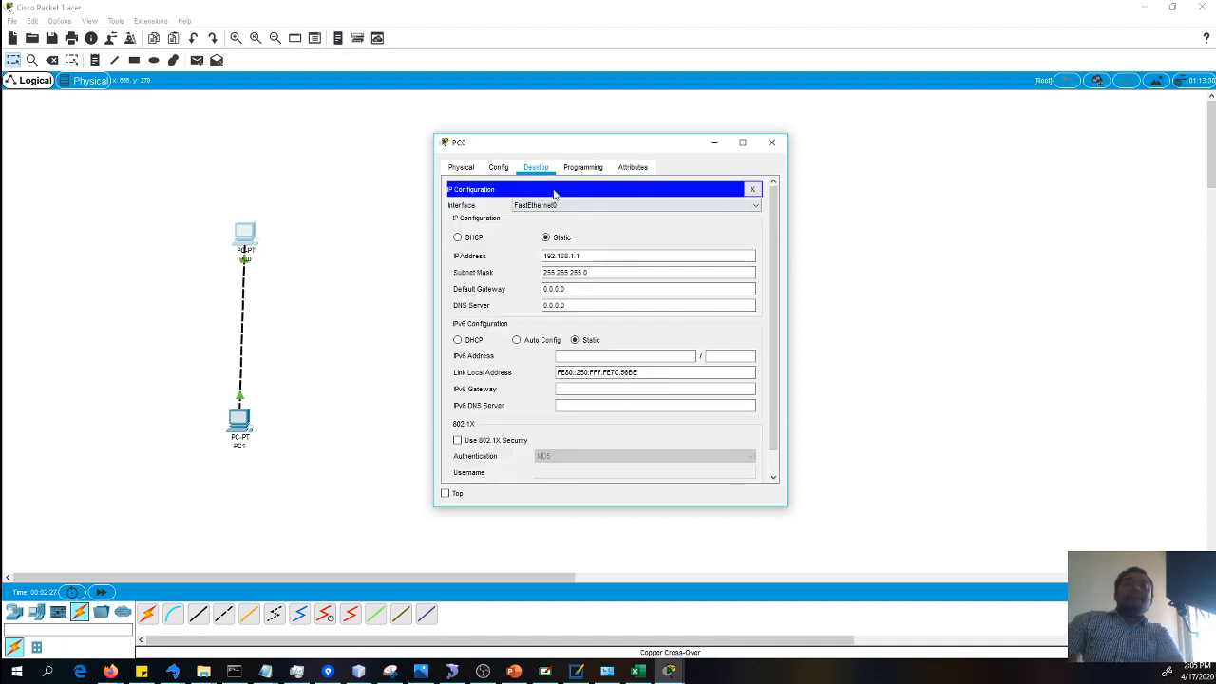
Run ipconfig in PC0's Command Prompt to check its IP configuration
left_click(753, 189)
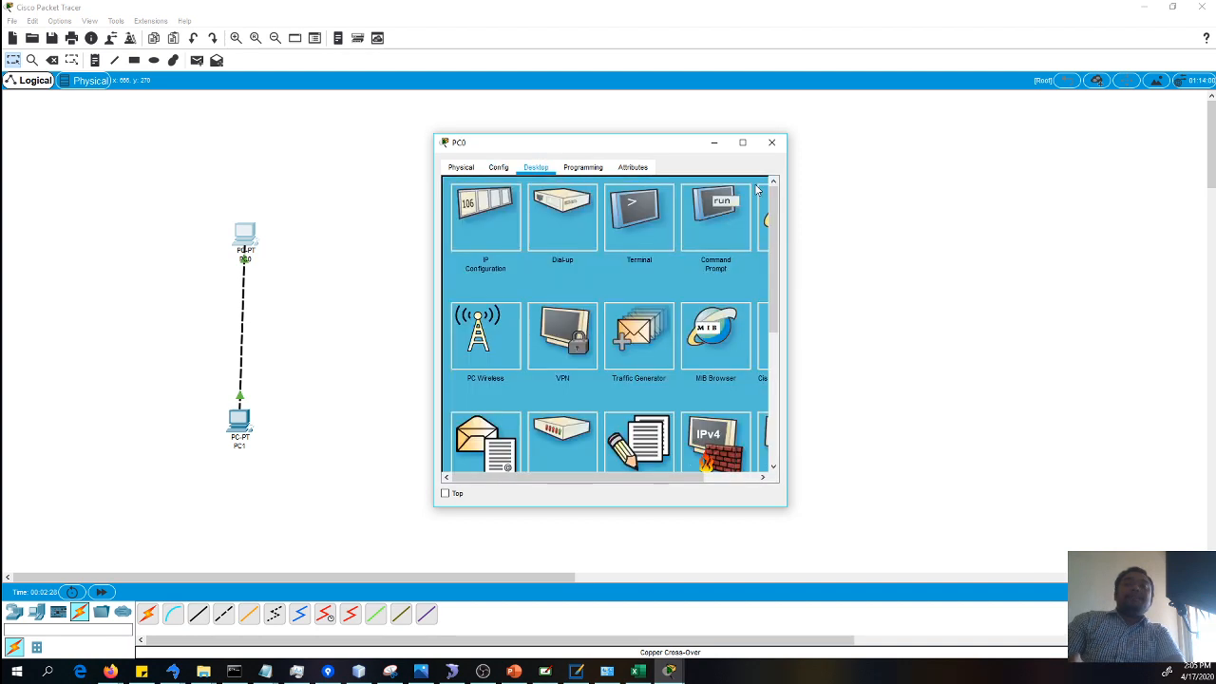
left_click(718, 239)
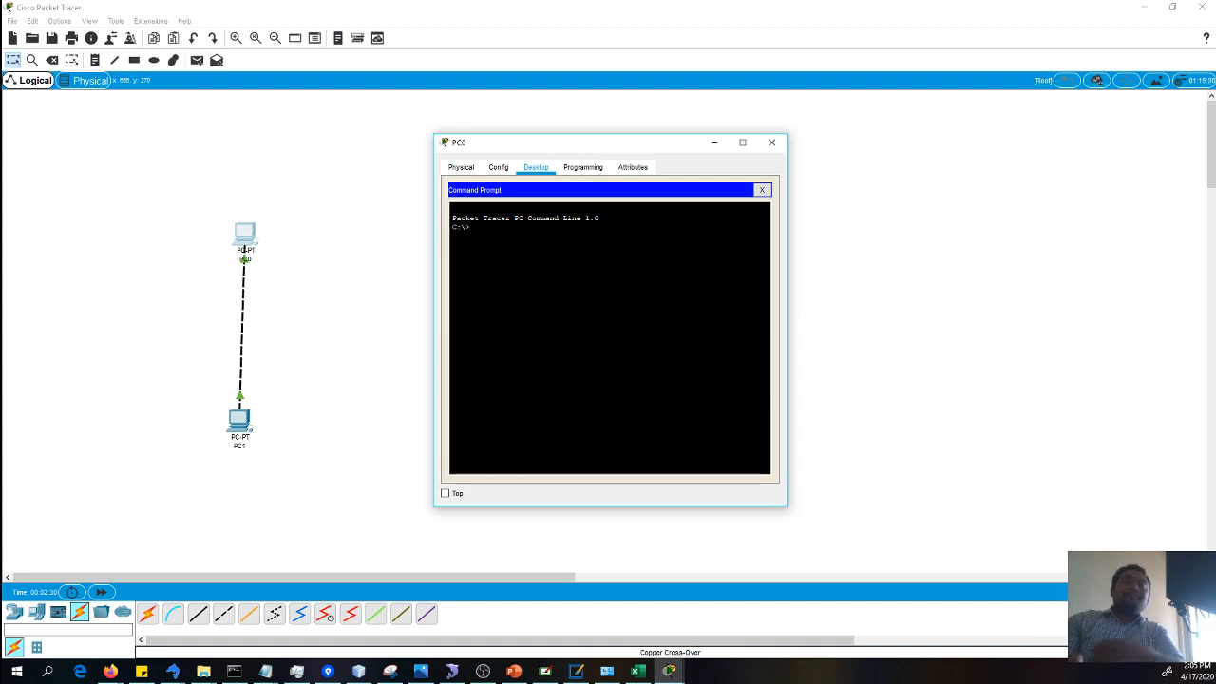
type("p")
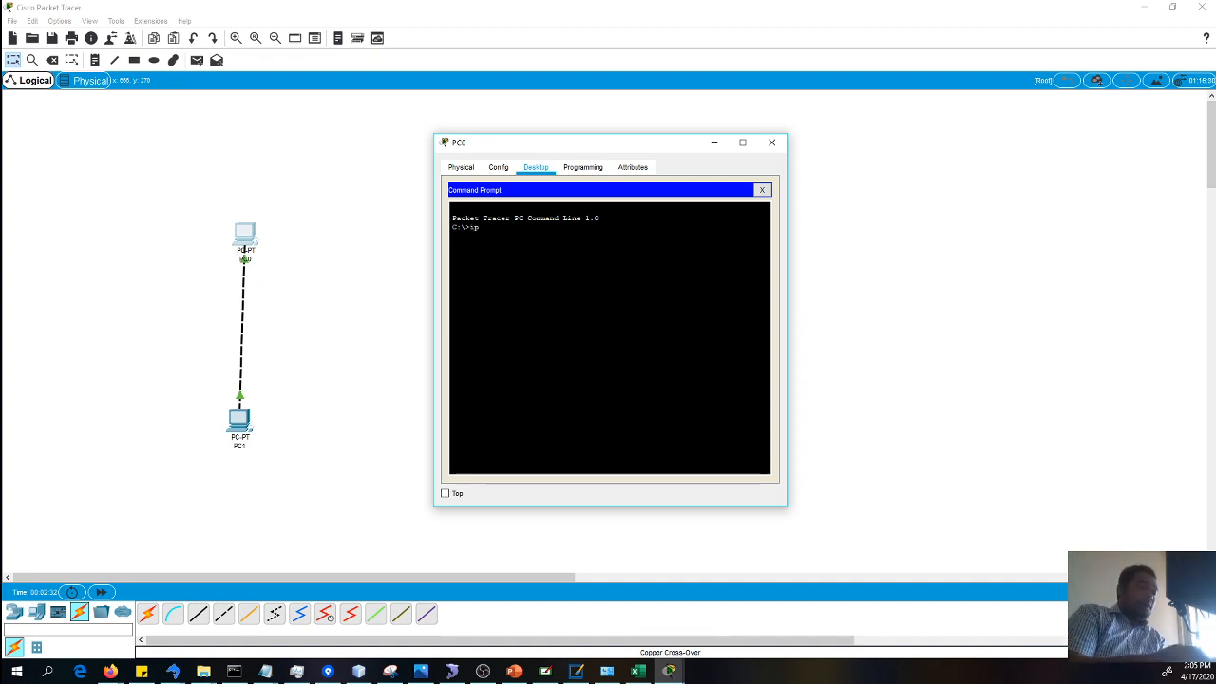
type("conf")
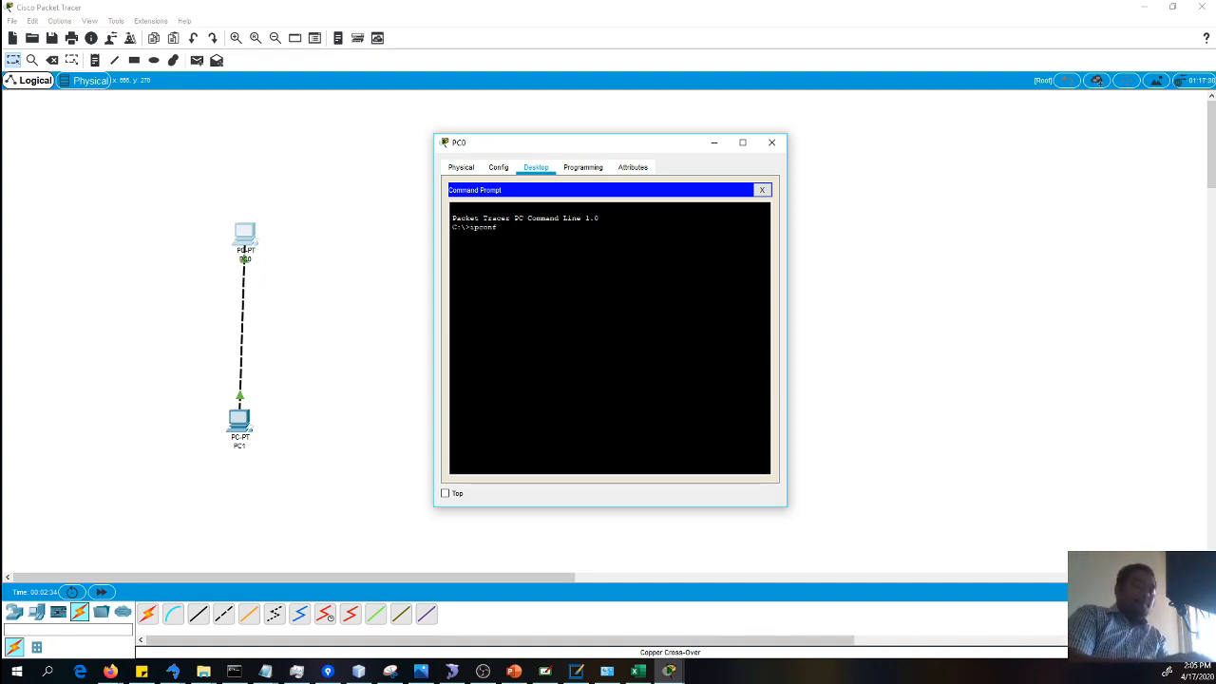
type("ig")
key("Return")
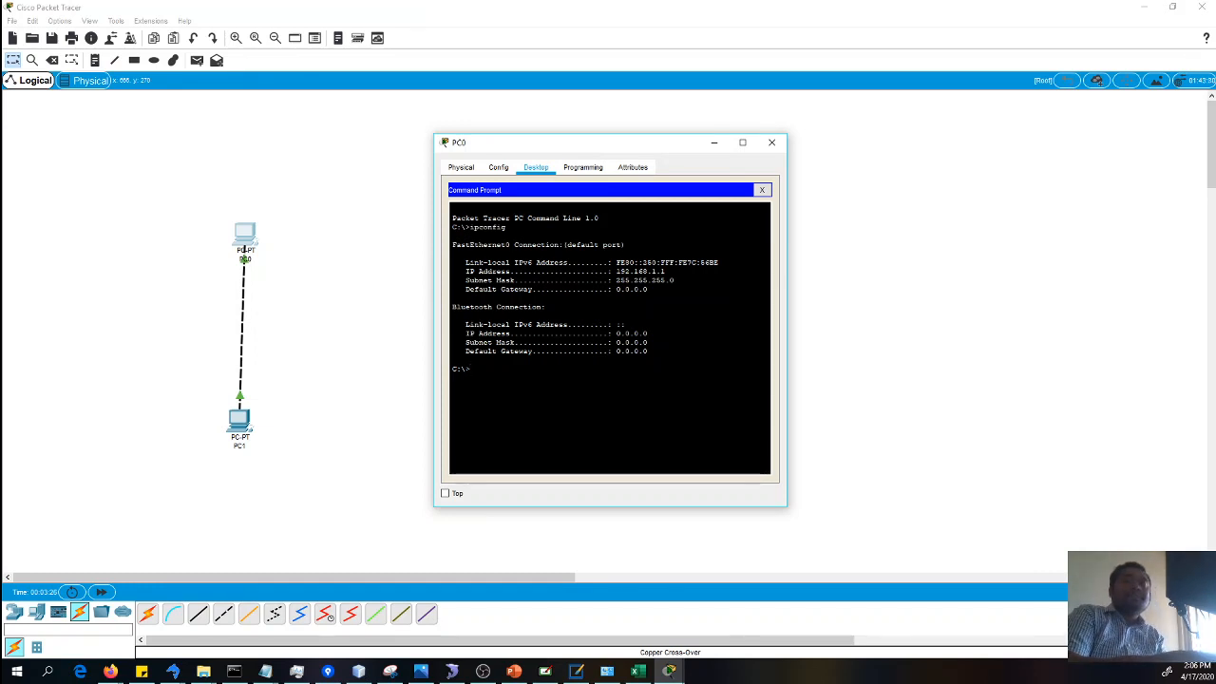
Ping PC0's own address 192.168.1.1 from its Command Prompt, and close PC0's window
type("pin")
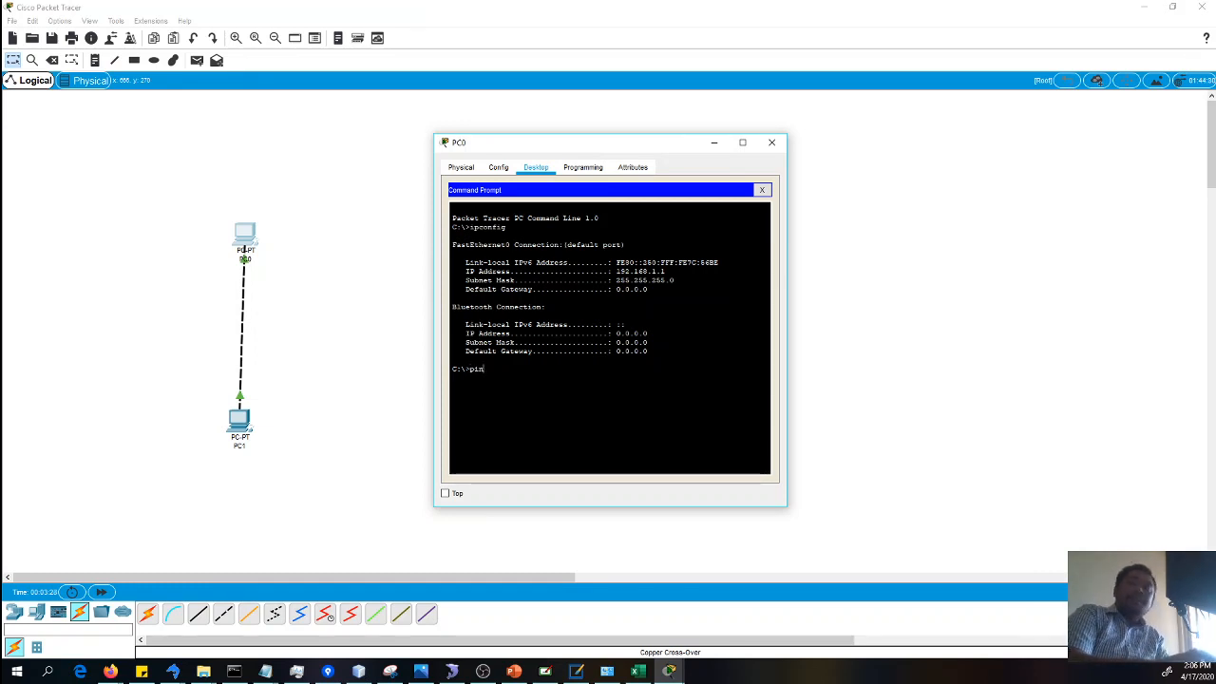
type("g 19")
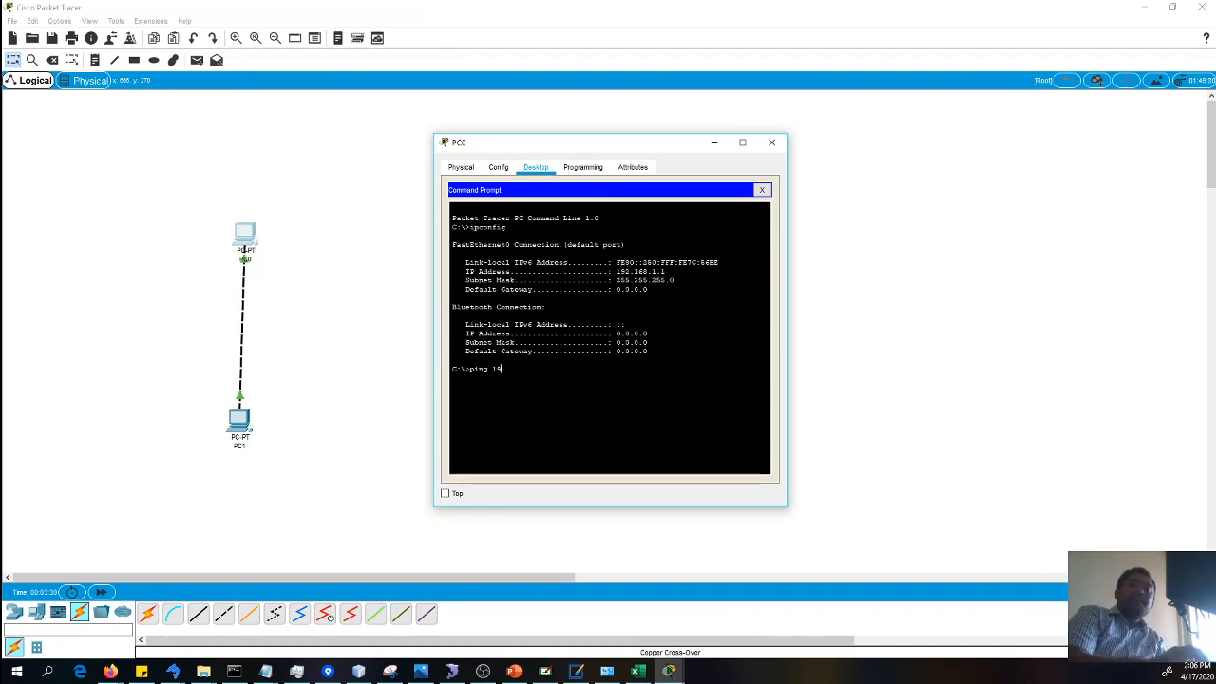
type(".2.")
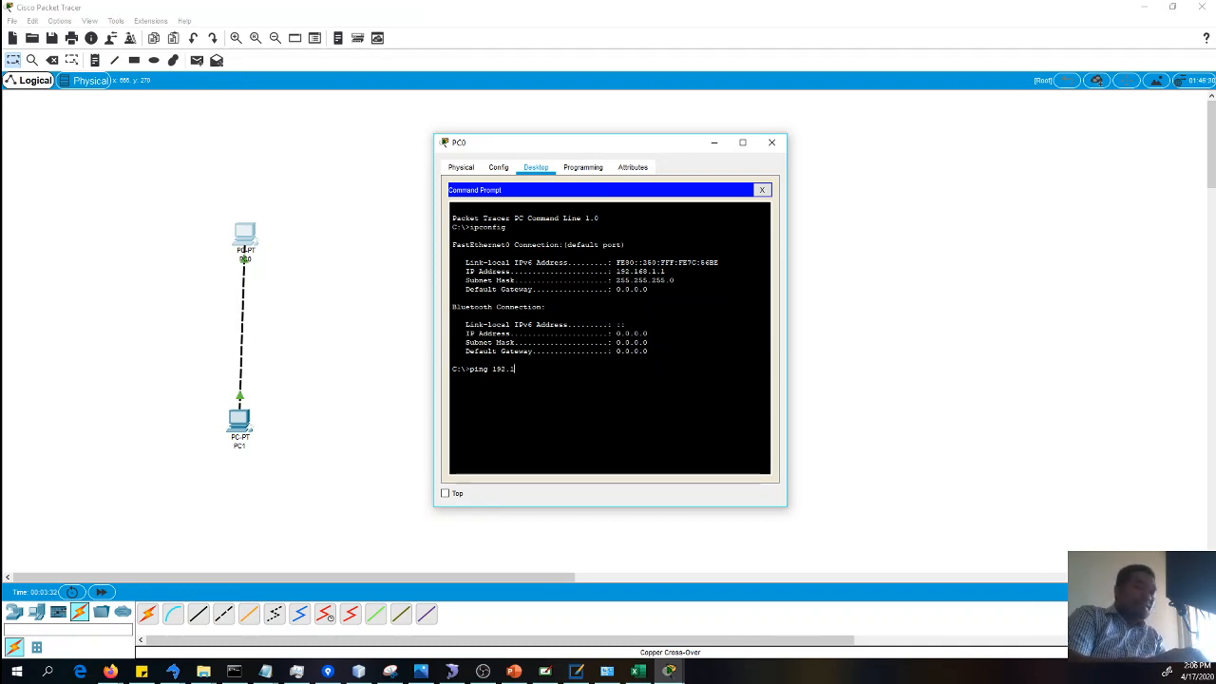
type("168.")
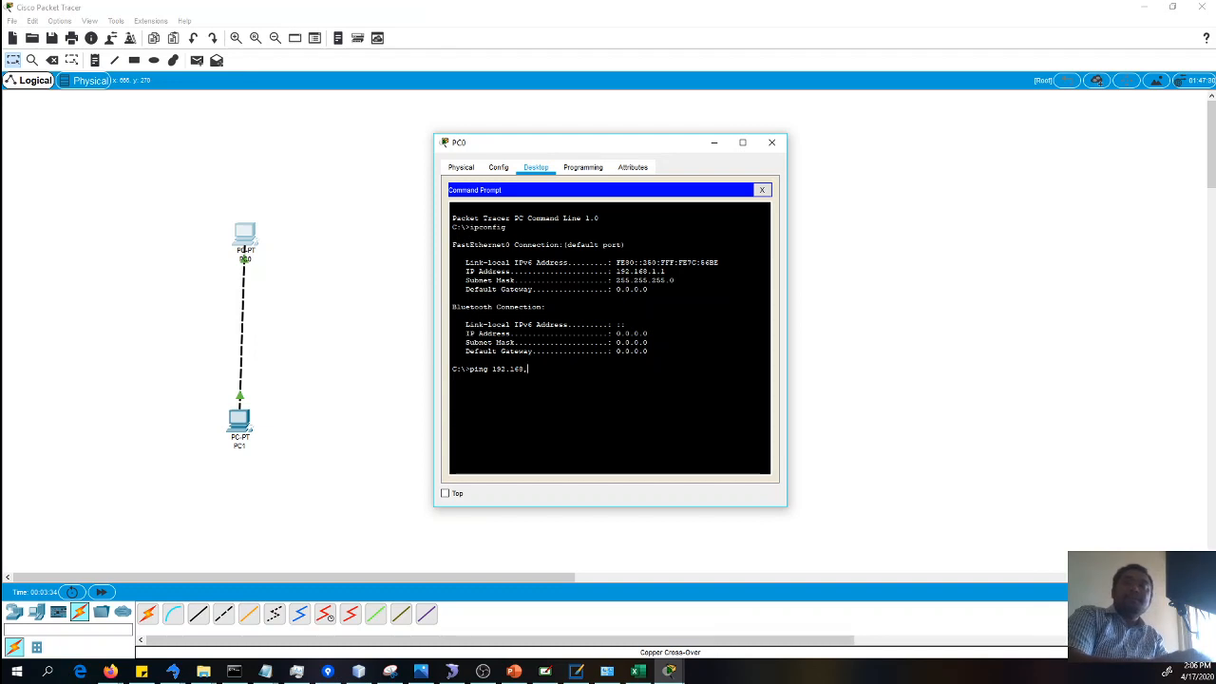
type("1.")
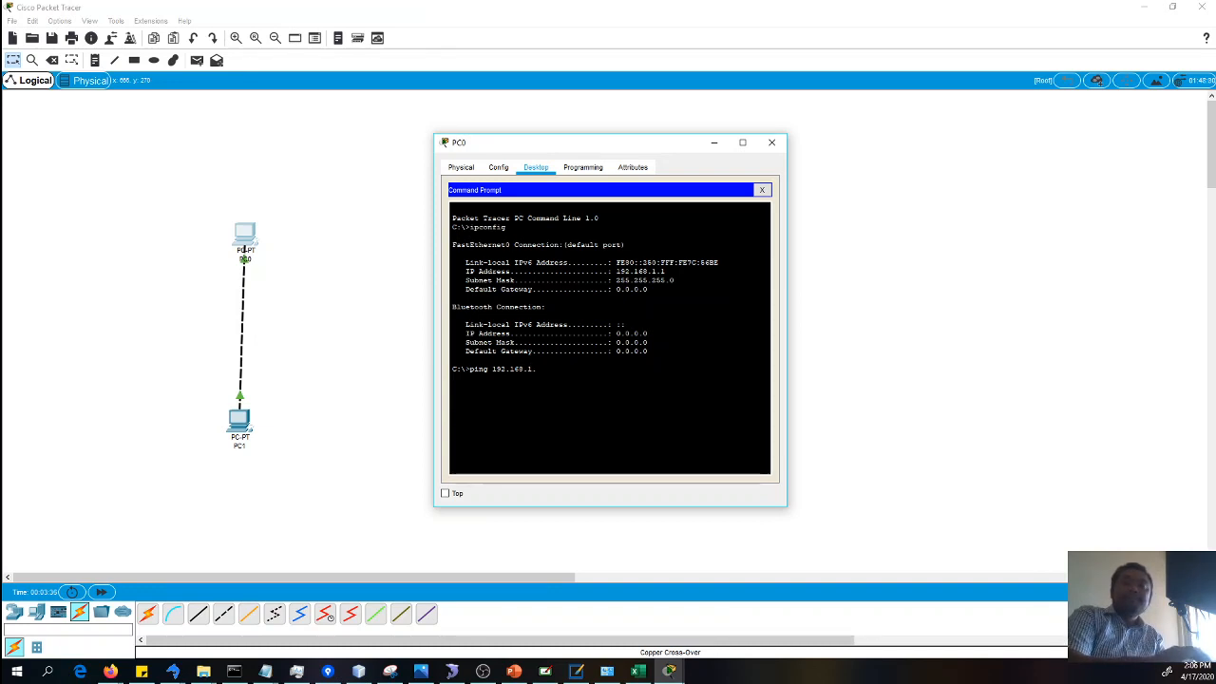
type("1")
key("Return")
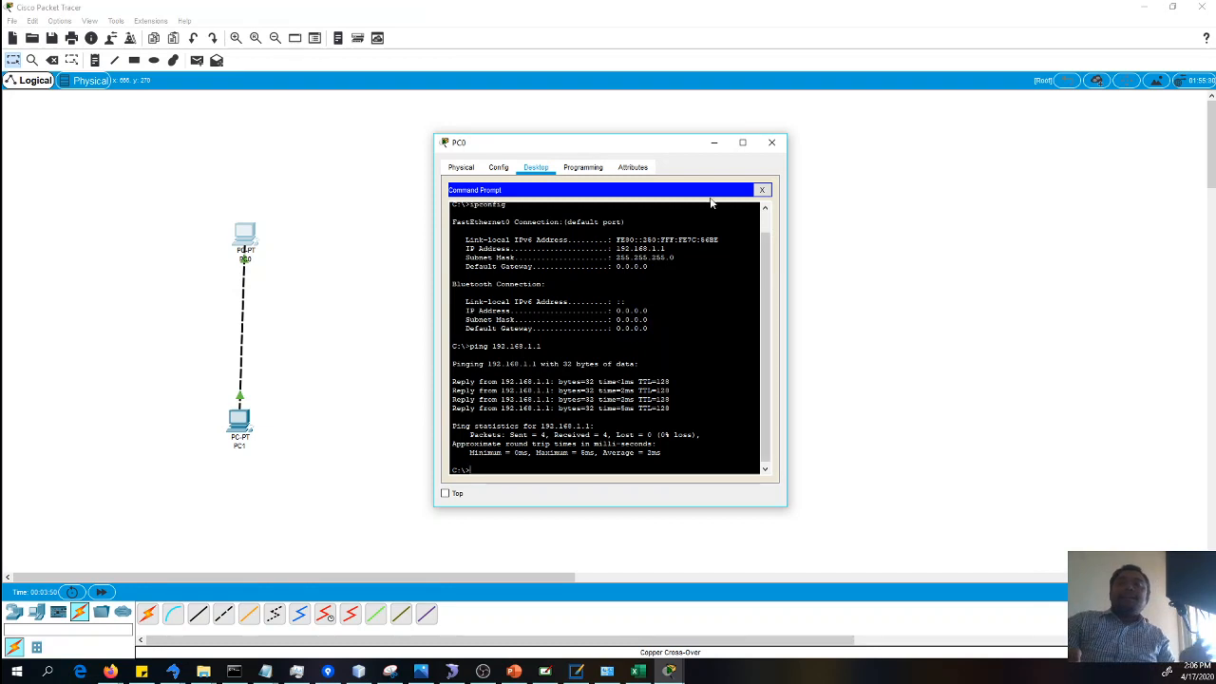
left_click(774, 141)
Open the IP Configuration settings of PC1
double_click(241, 425)
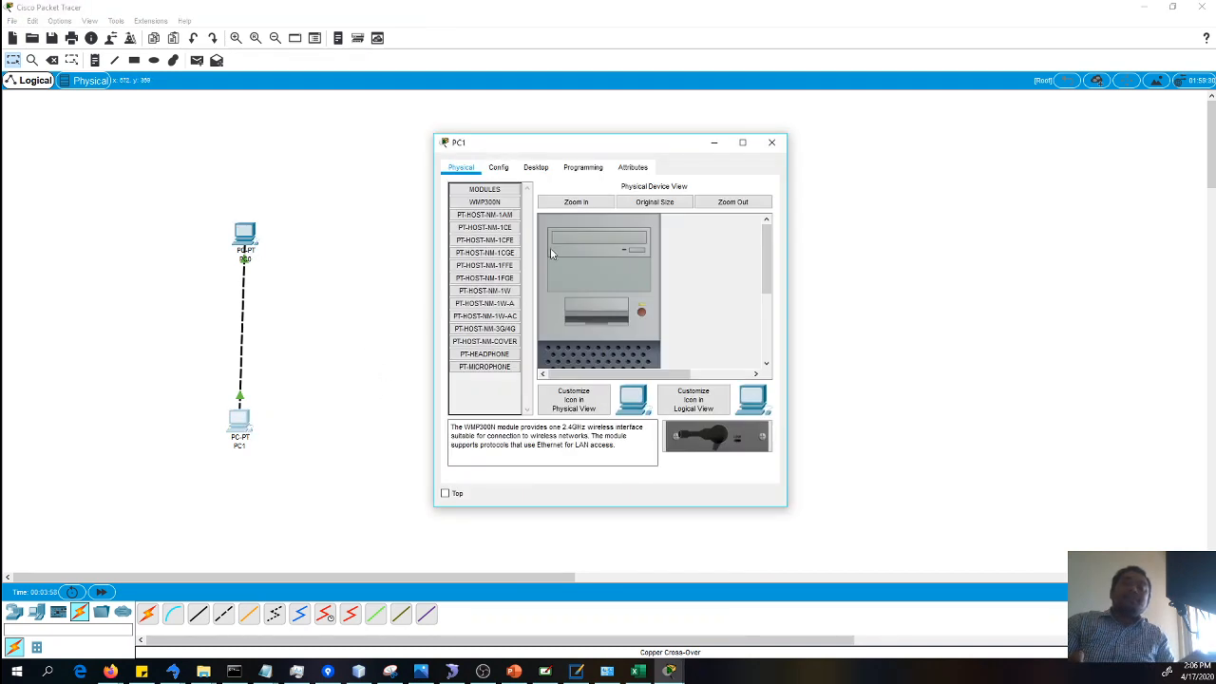
left_click(536, 167)
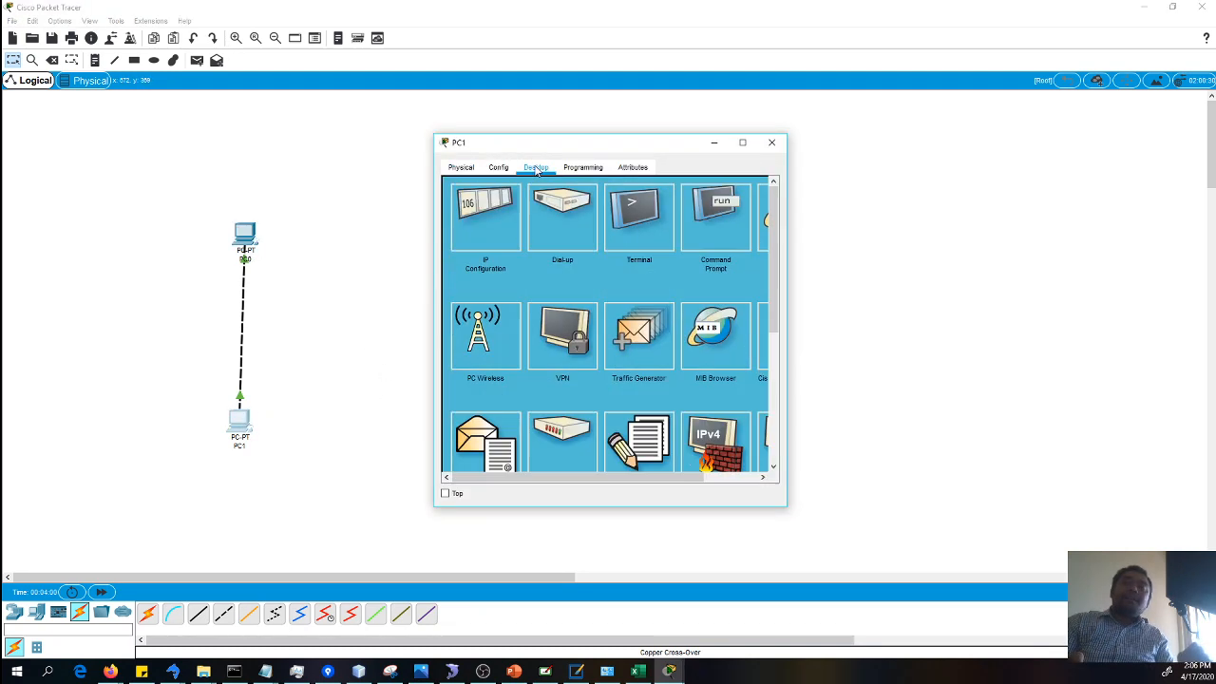
left_click(487, 221)
Try to assign PC0's address 192.168.1.1 to PC1's FastEthernet0 as its static IP address
left_click(567, 256)
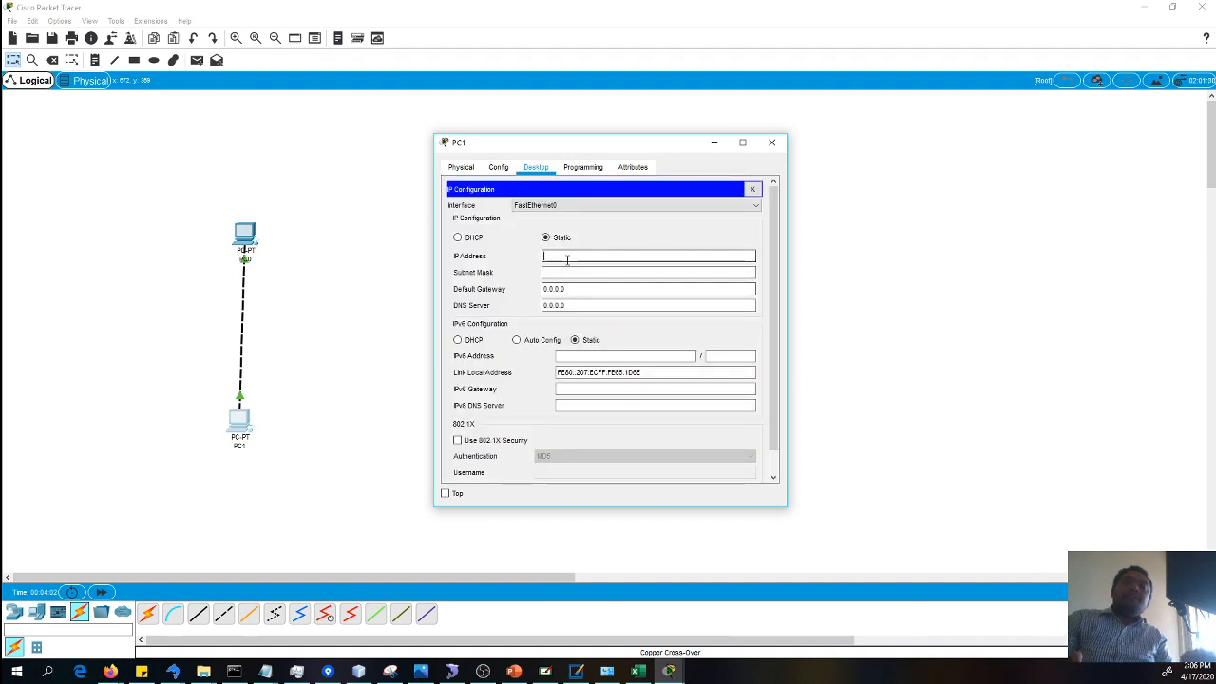
type("192")
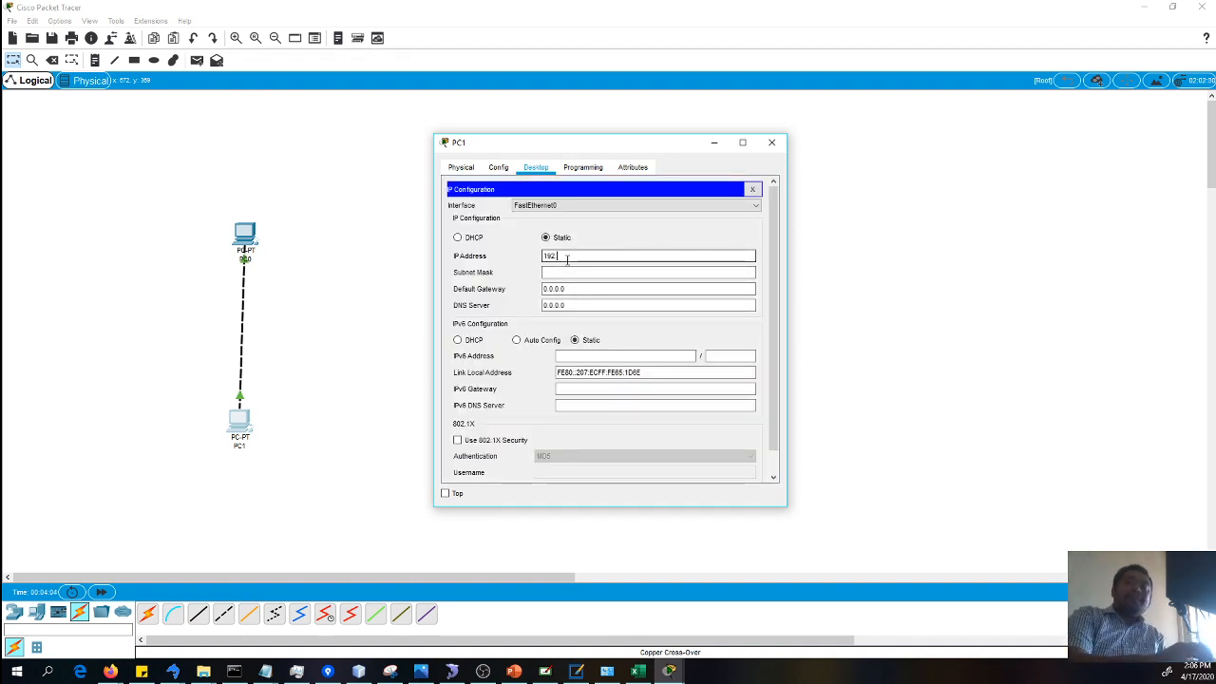
type(".168.1.1")
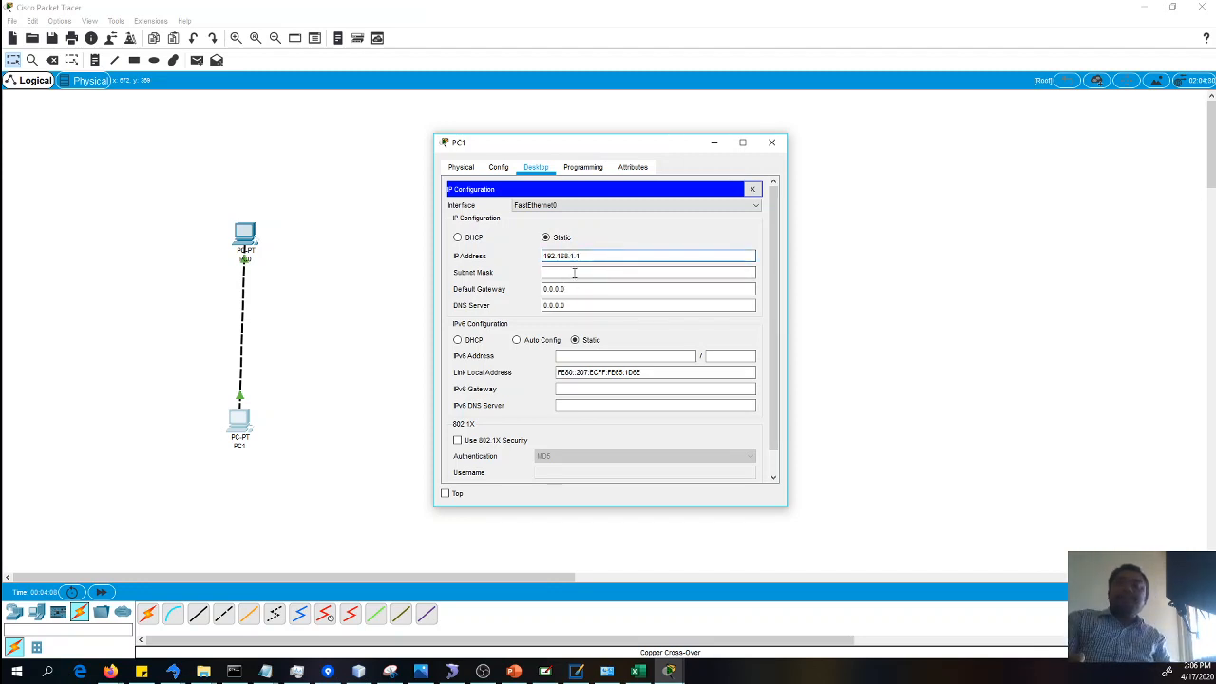
left_click(577, 273)
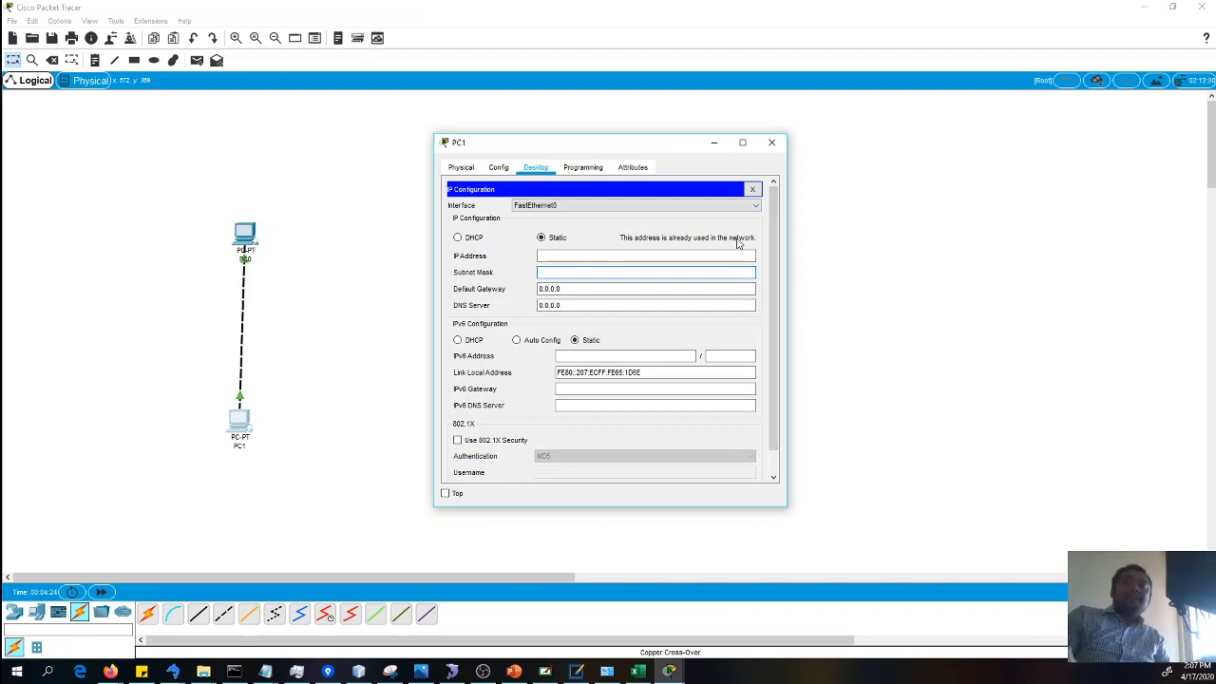
Try to set PC1's static IP address as 192,168,1,2 with comma separators
left_click(574, 257)
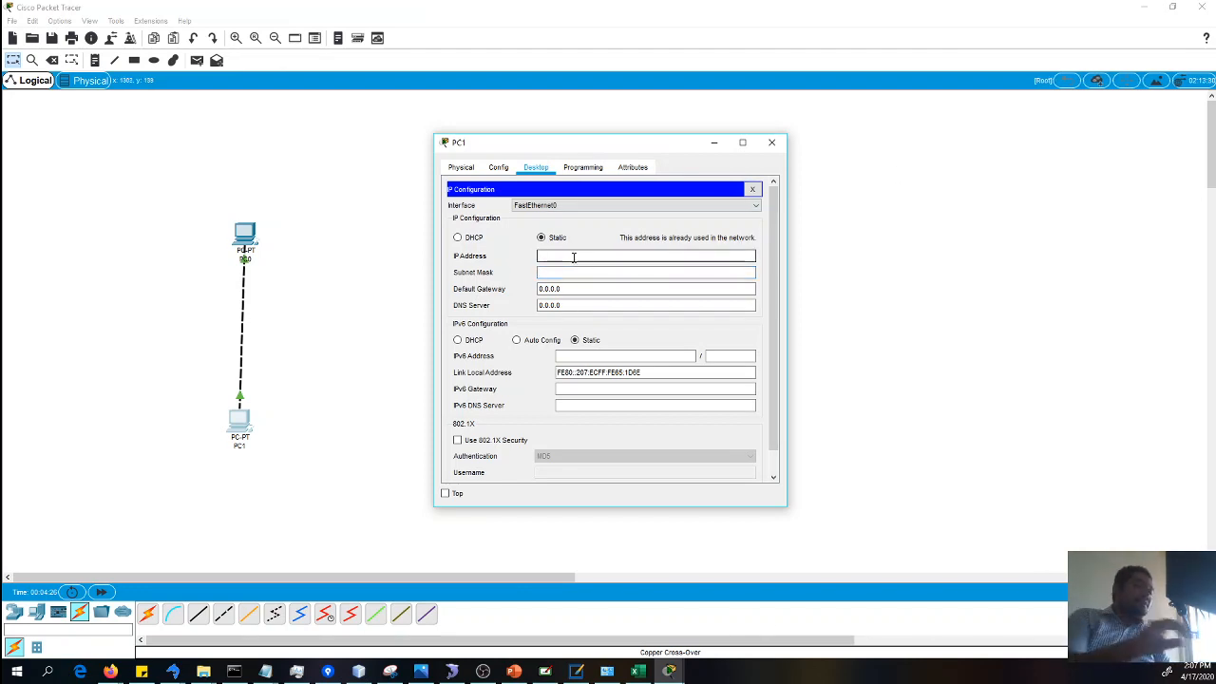
type("192.1")
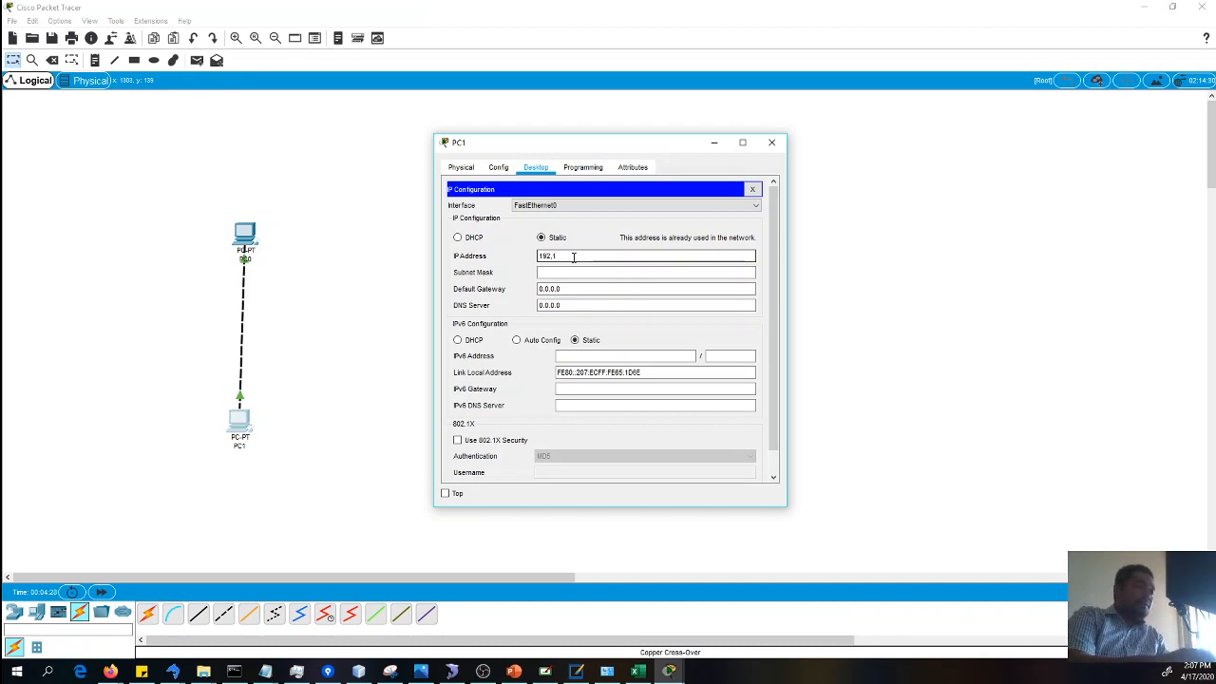
type("68.1")
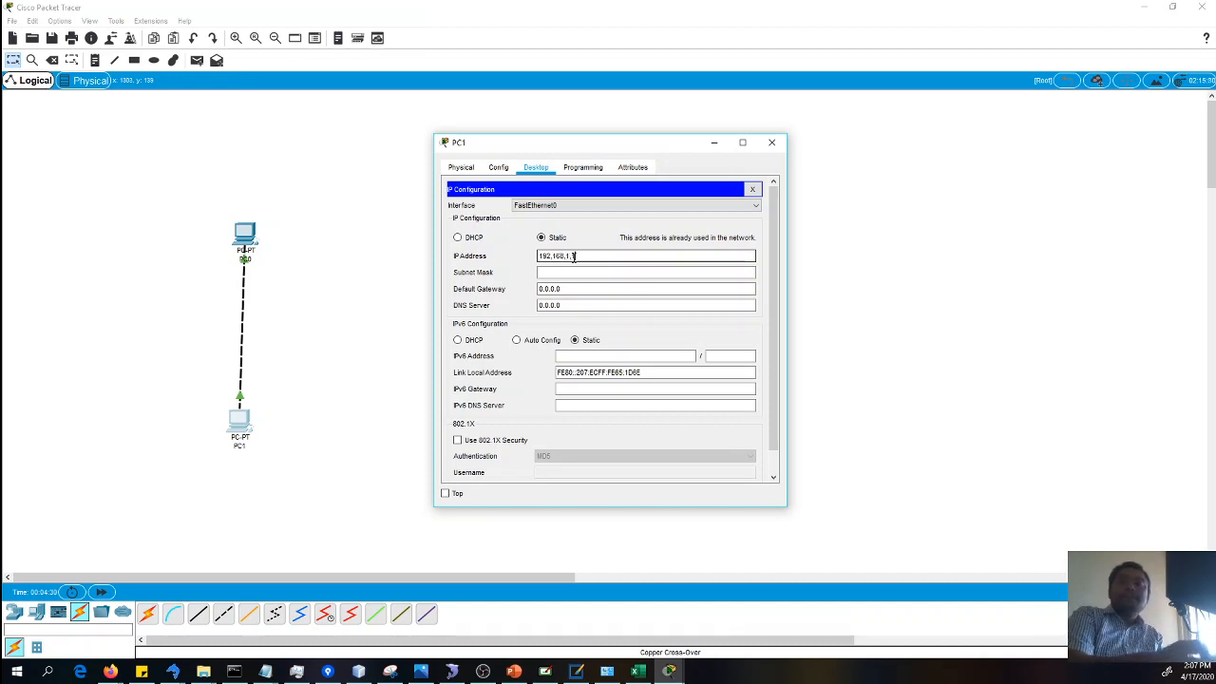
type(".2")
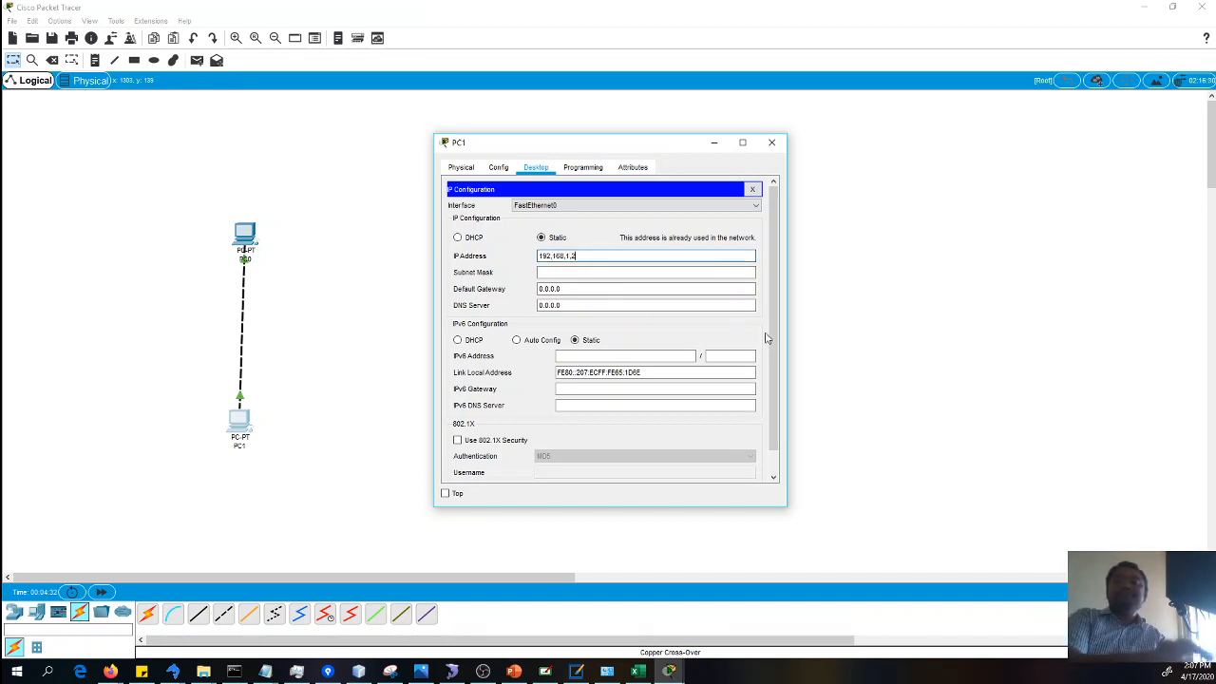
left_click(618, 271)
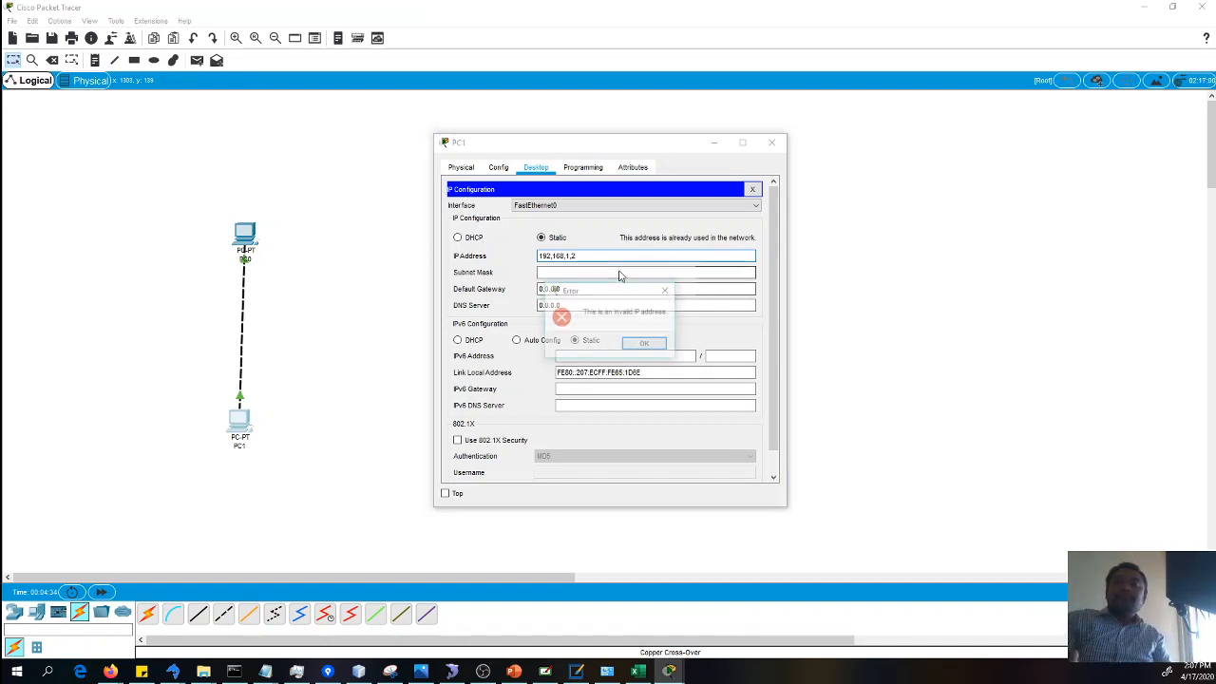
left_click(646, 345)
Configure PC1's FastEthernet0 with the static IP address 192.168.1.2 and subnet mask 255.255.255.0, and close its IP settings
left_click(569, 255)
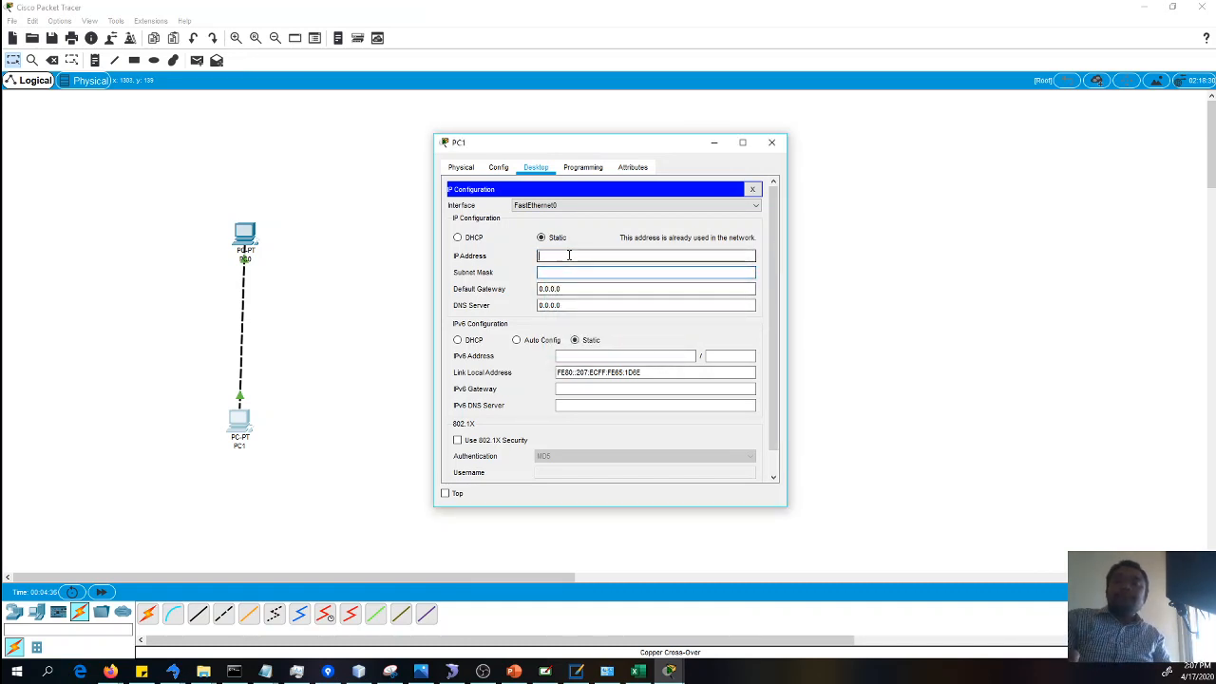
type("192")
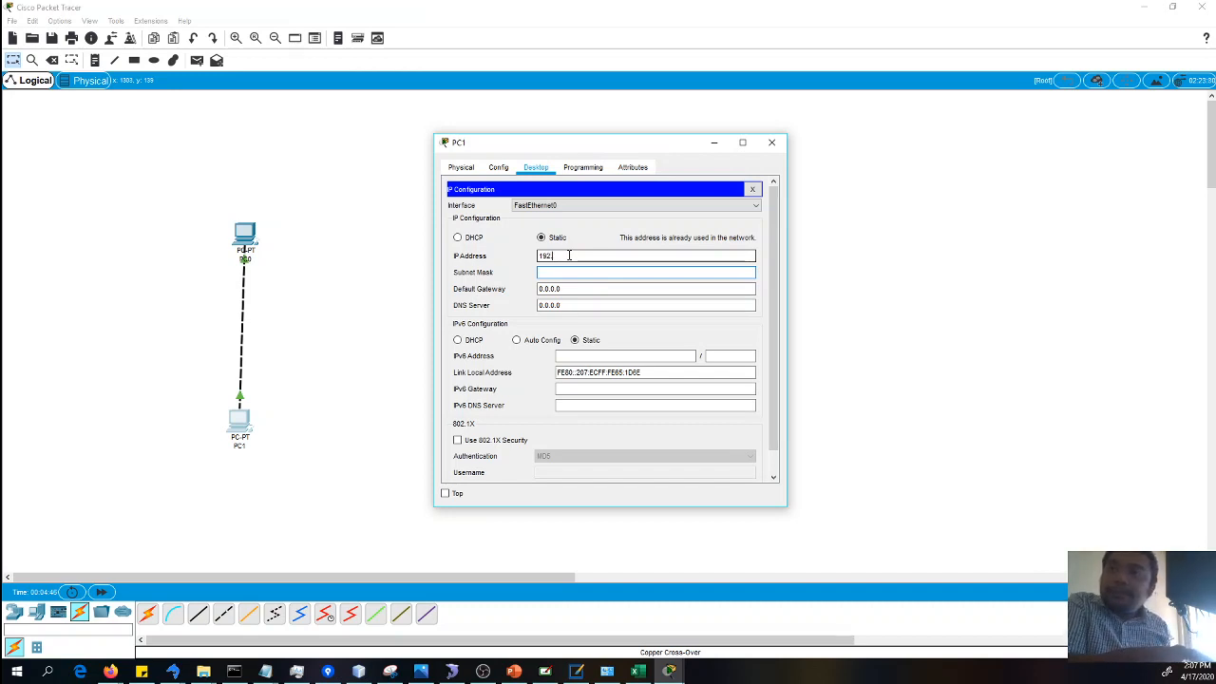
type(".168")
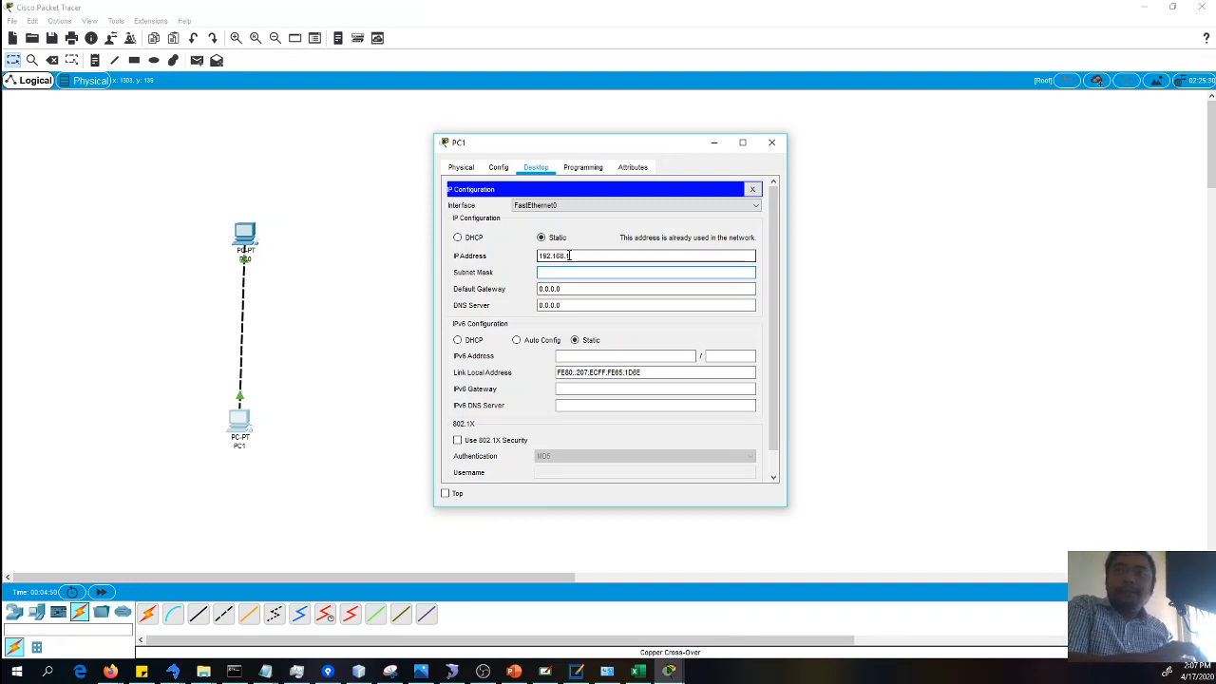
type(".1.2")
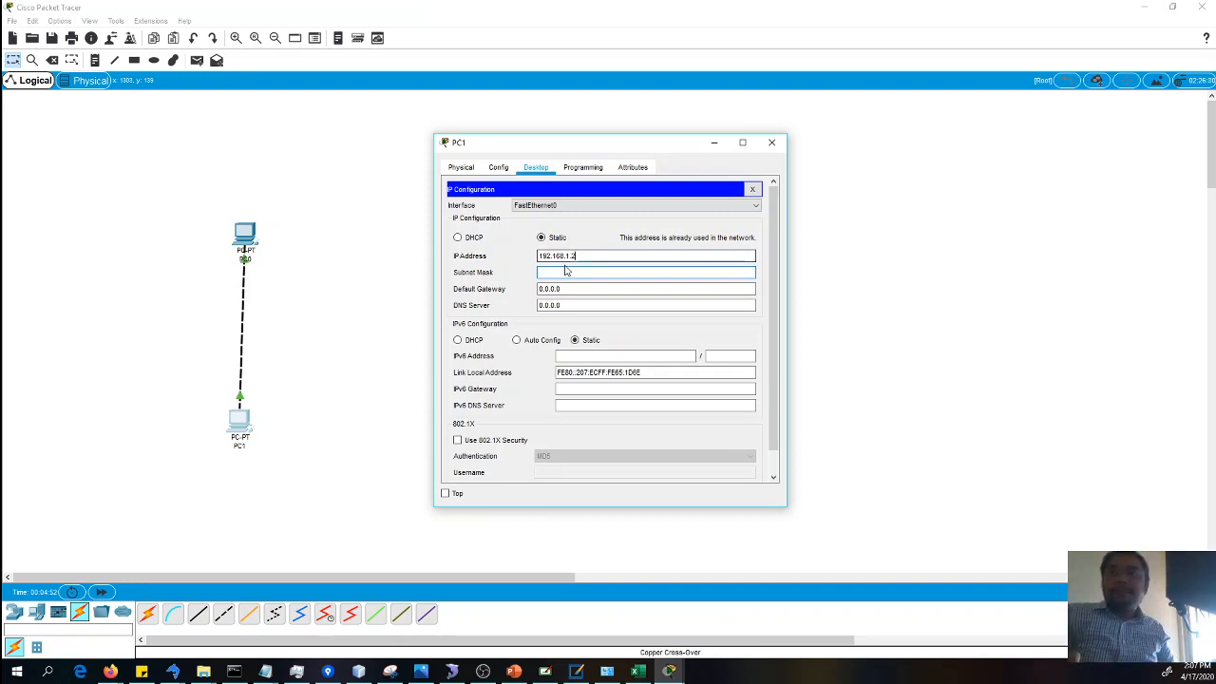
left_click(569, 273)
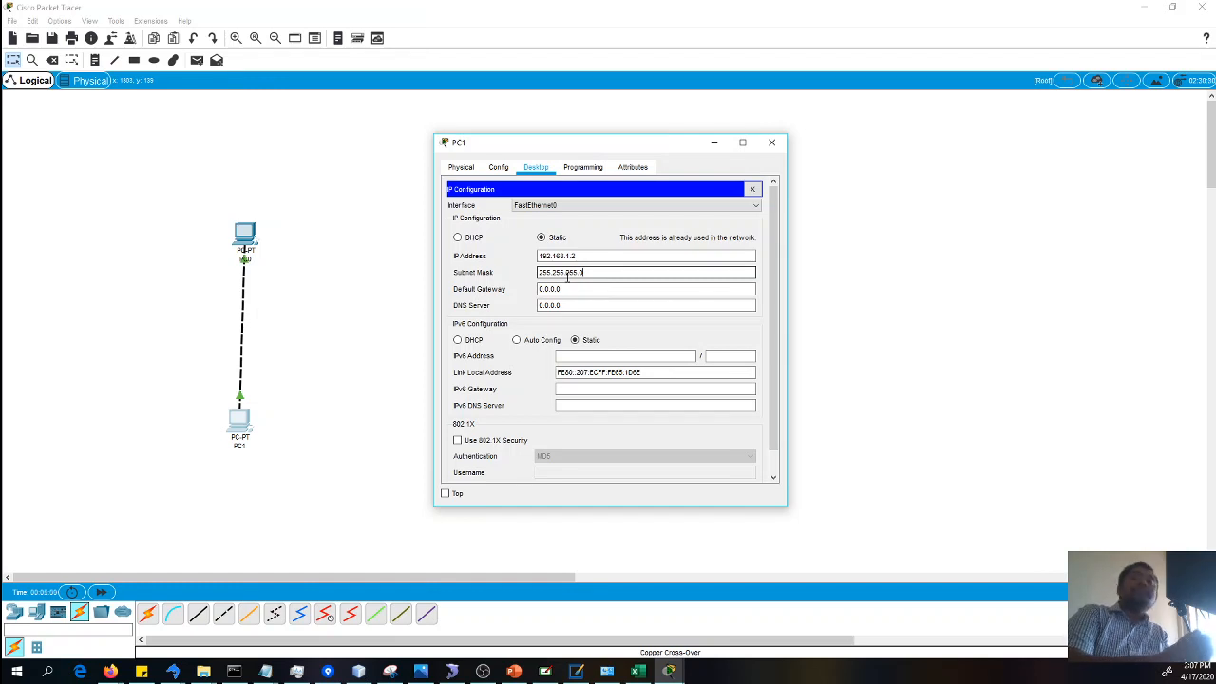
left_click(753, 190)
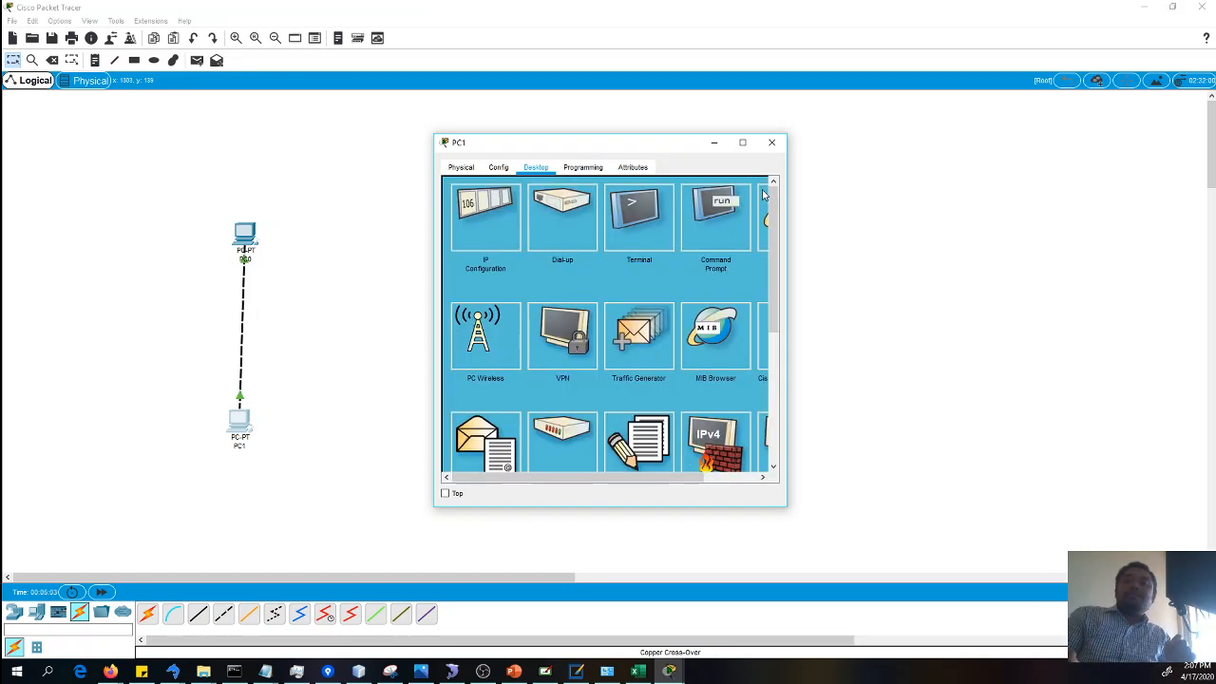
Run ipconfig in PC1's Command Prompt to check its IP configuration
left_click(729, 229)
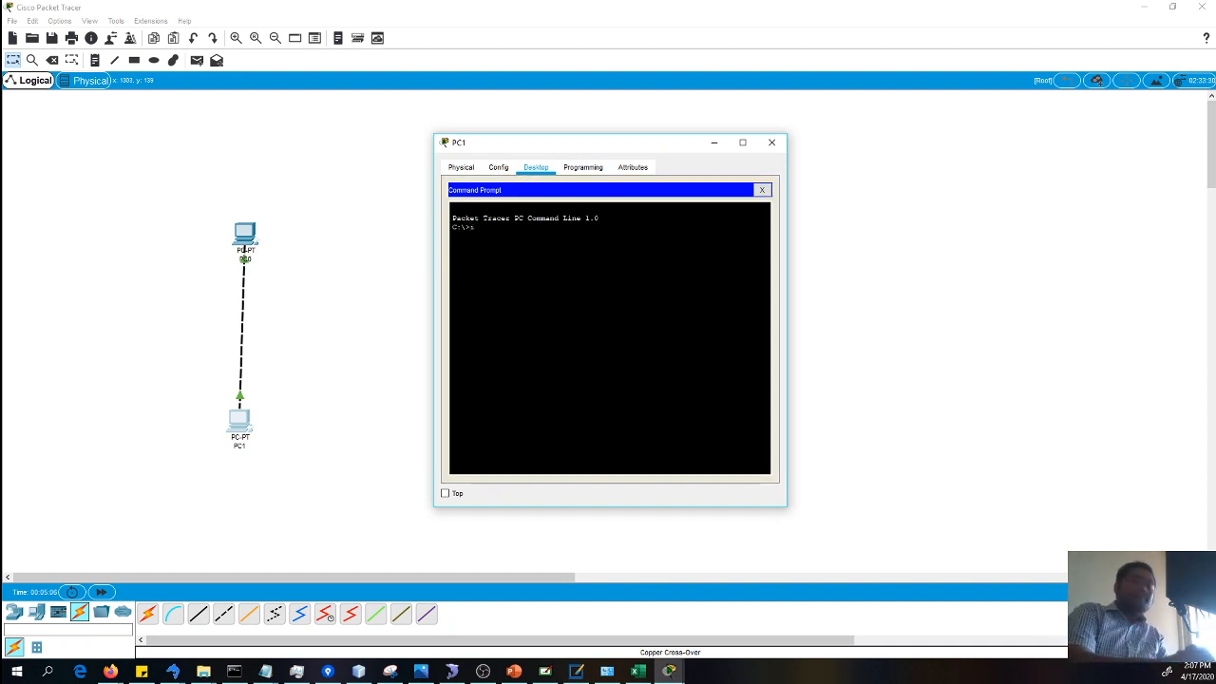
type("ipcon")
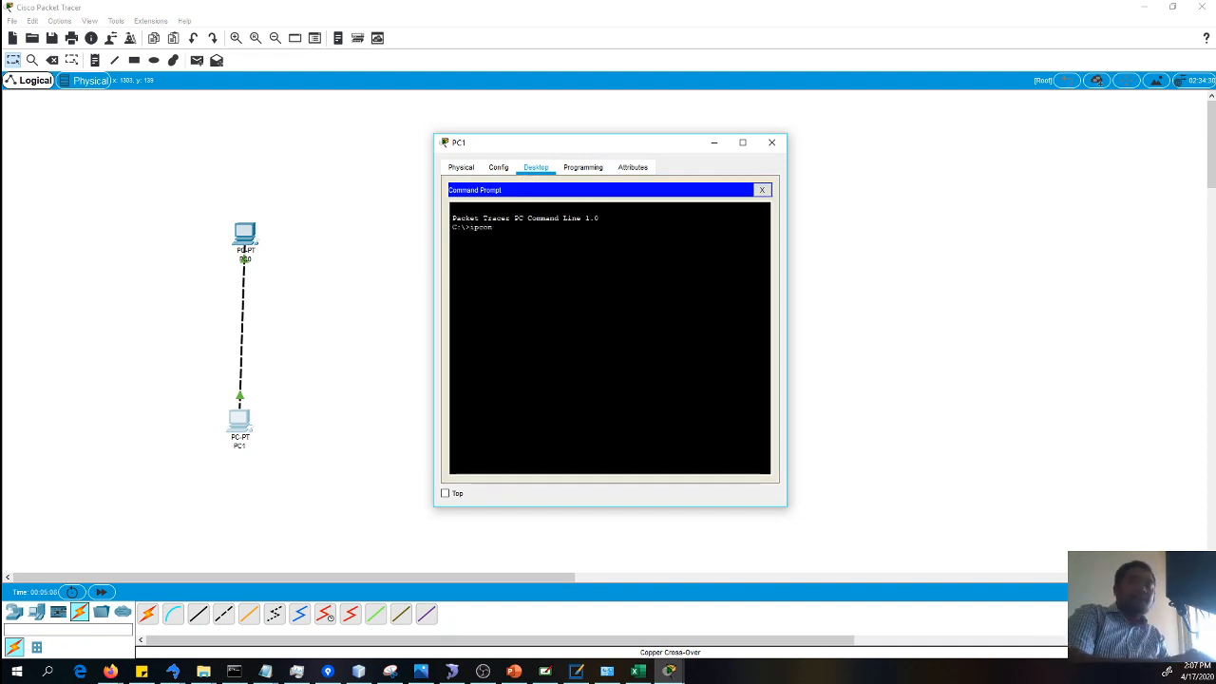
type("fig")
key("Return")
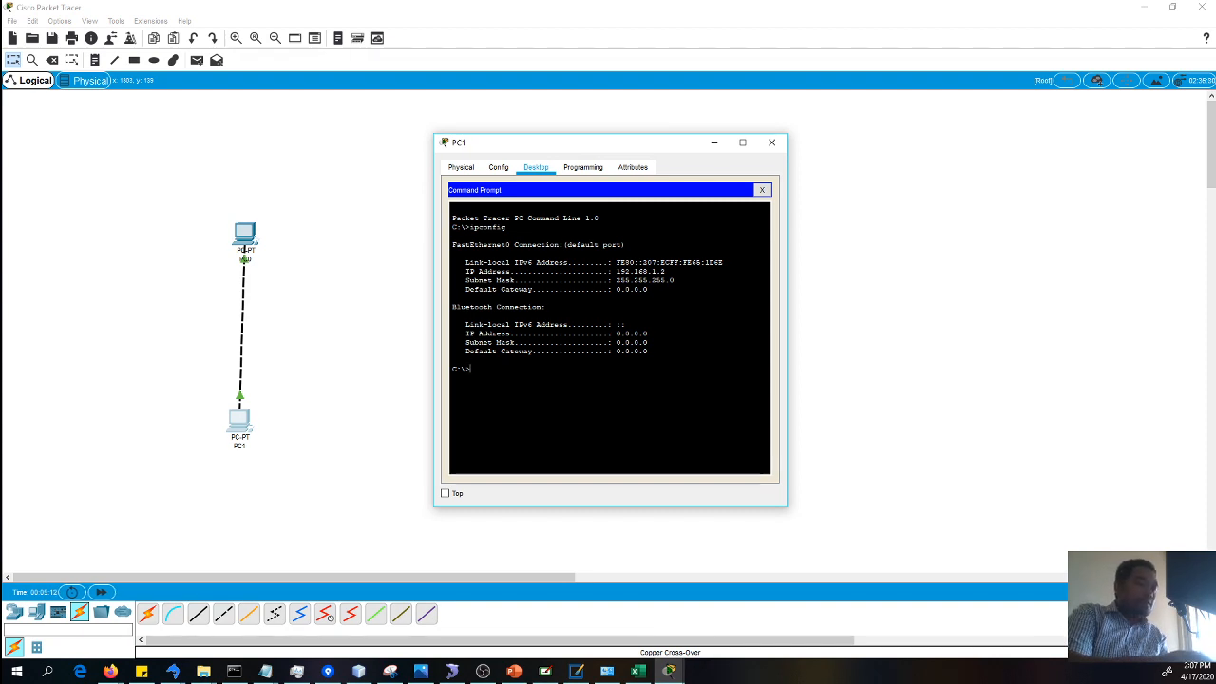
Ping PC1's own address 192.168.1.2 from its Command Prompt
type("ping 192")
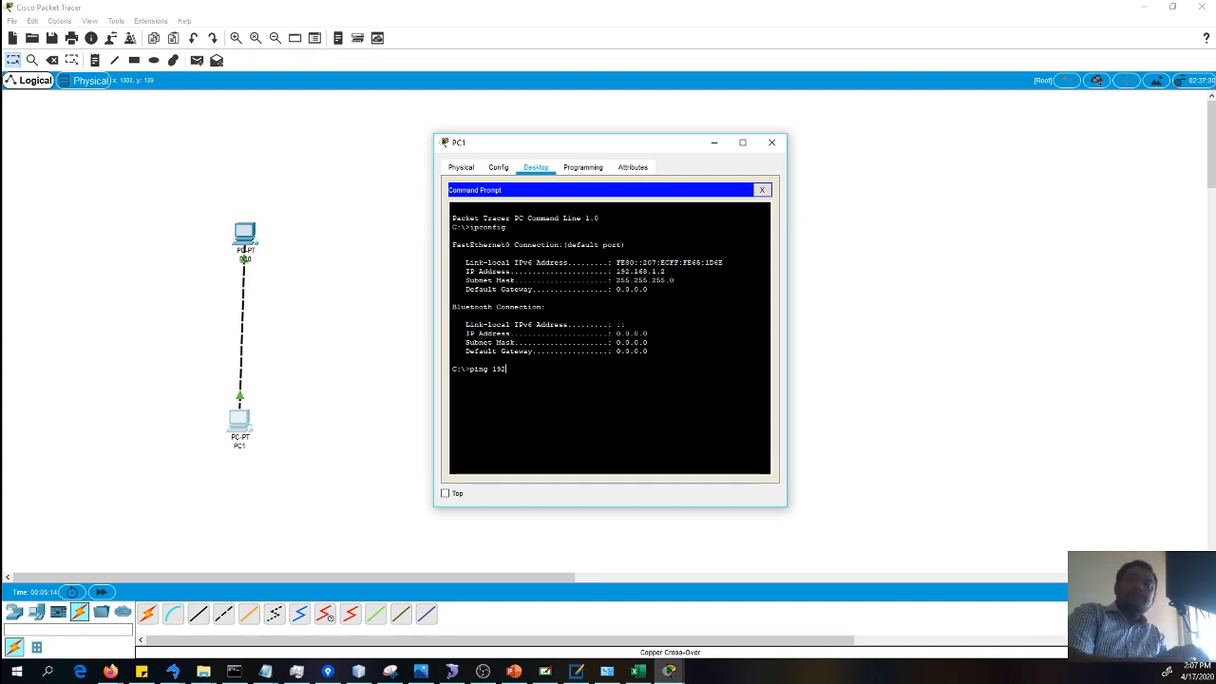
type(".")
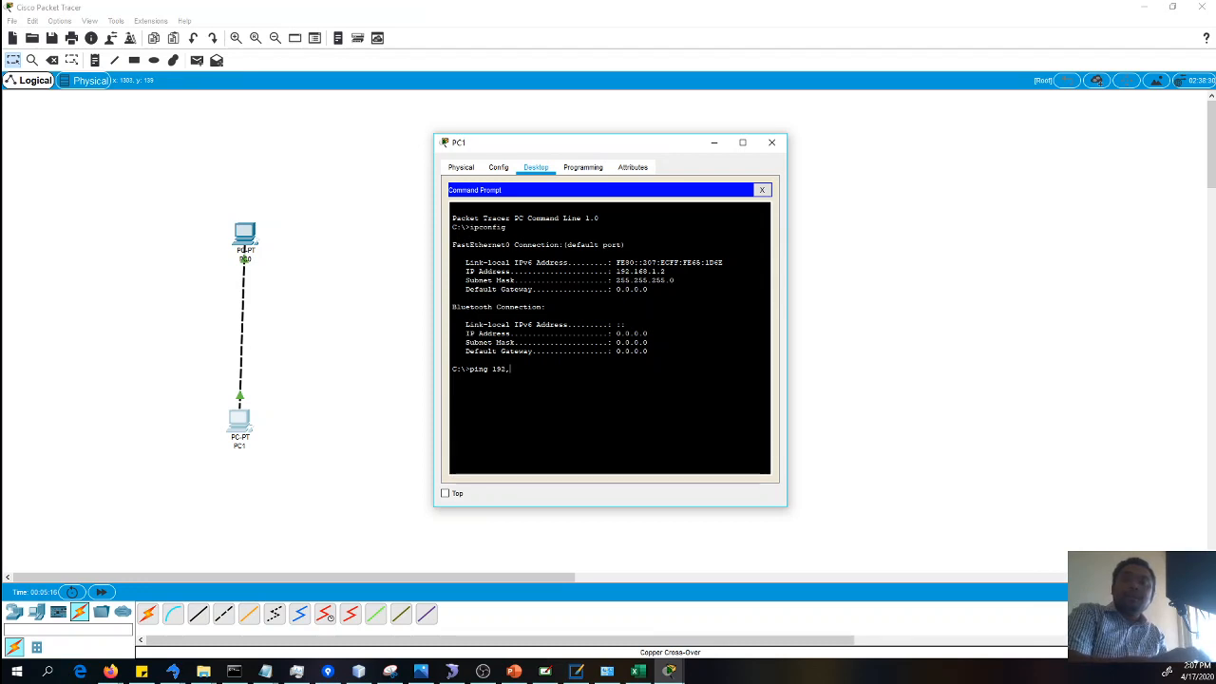
type("168")
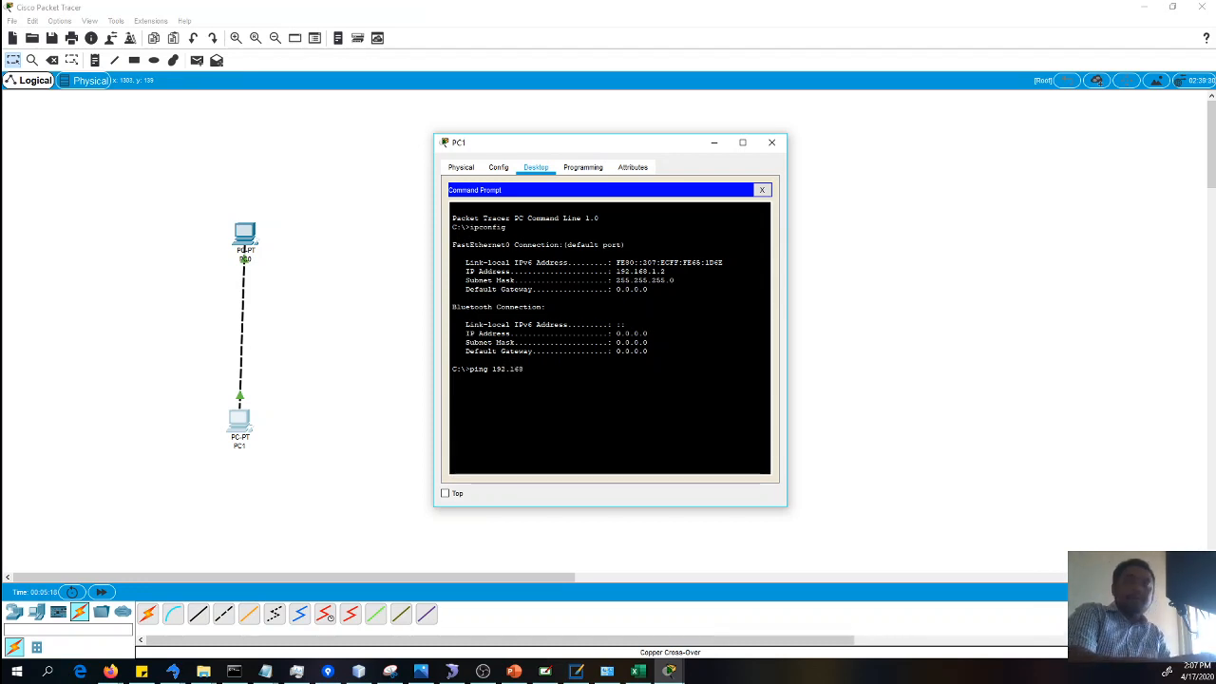
type(".1.")
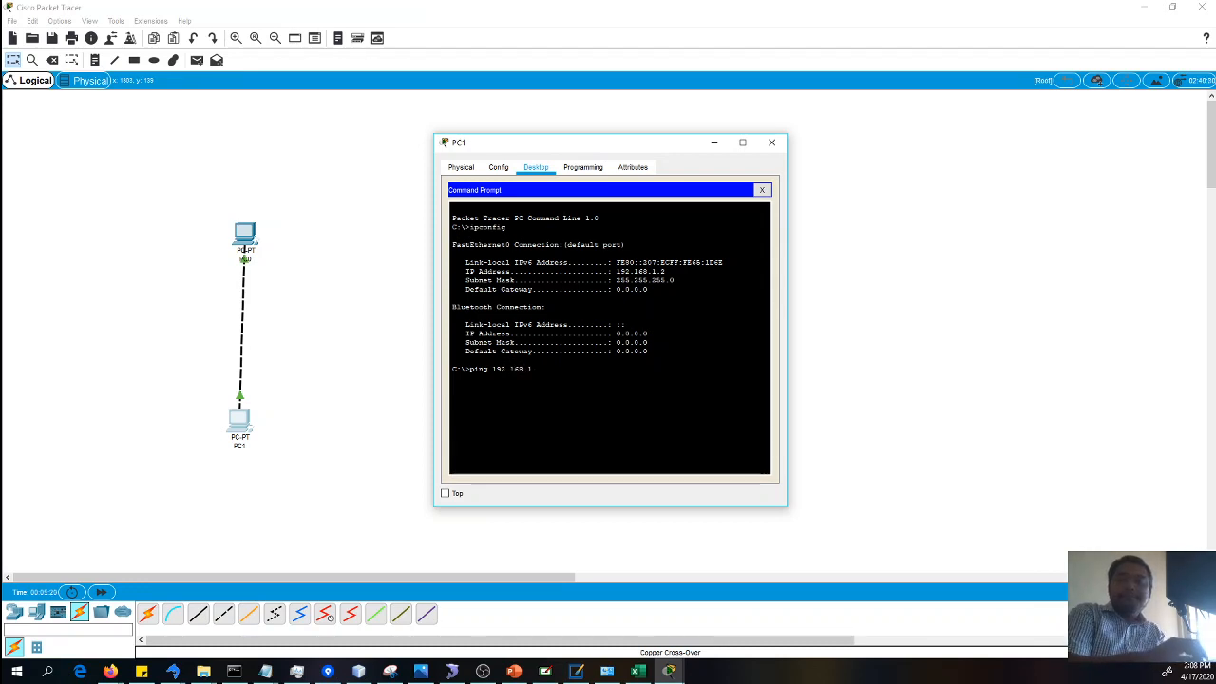
type("2")
key("Return")
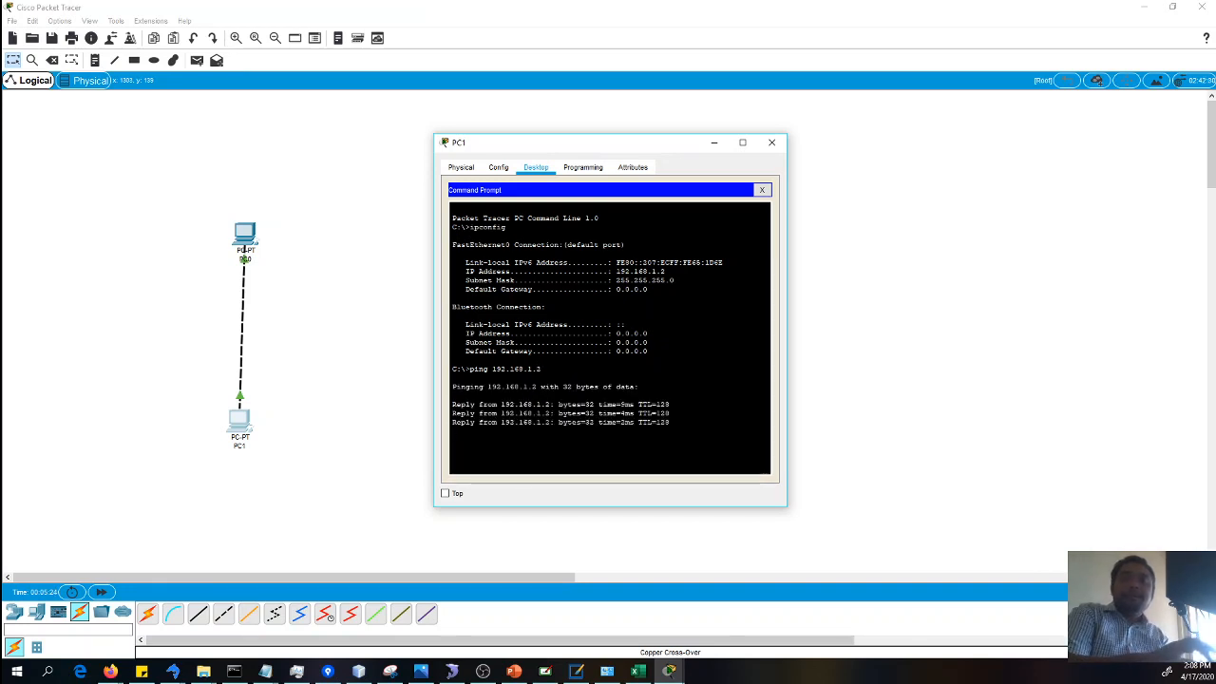
key("Return")
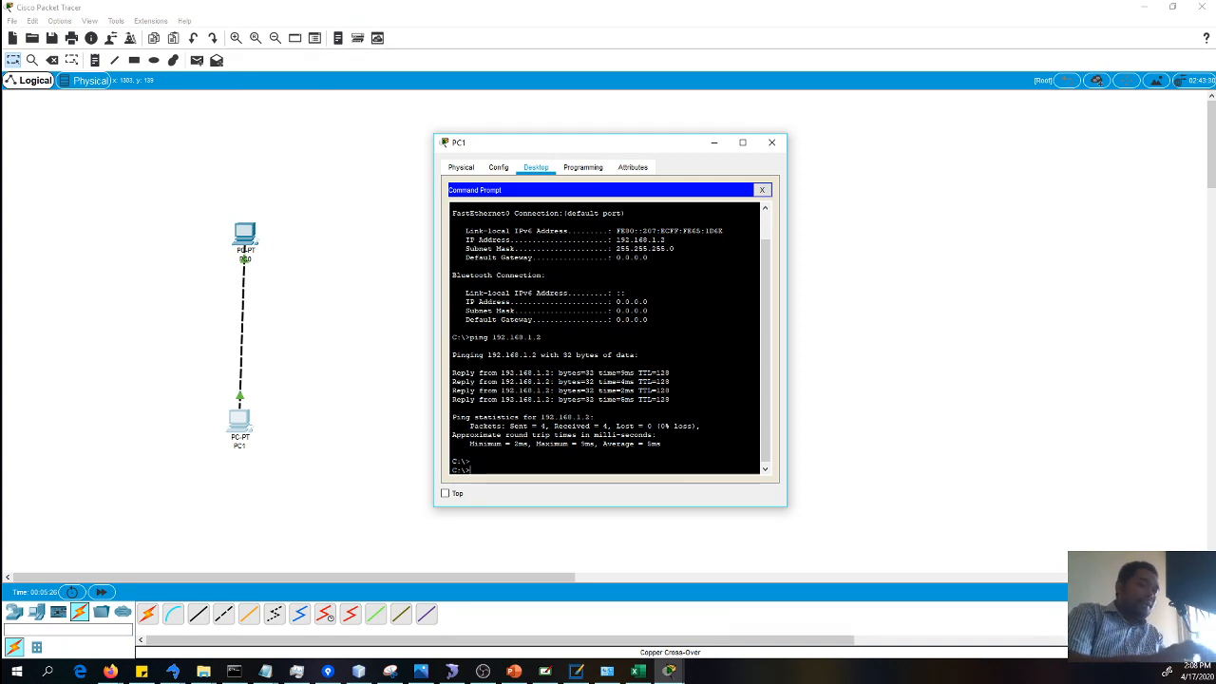
Ping PC0 at 192.168.1.1 from PC1's Command Prompt and close PC1's window
type("ping")
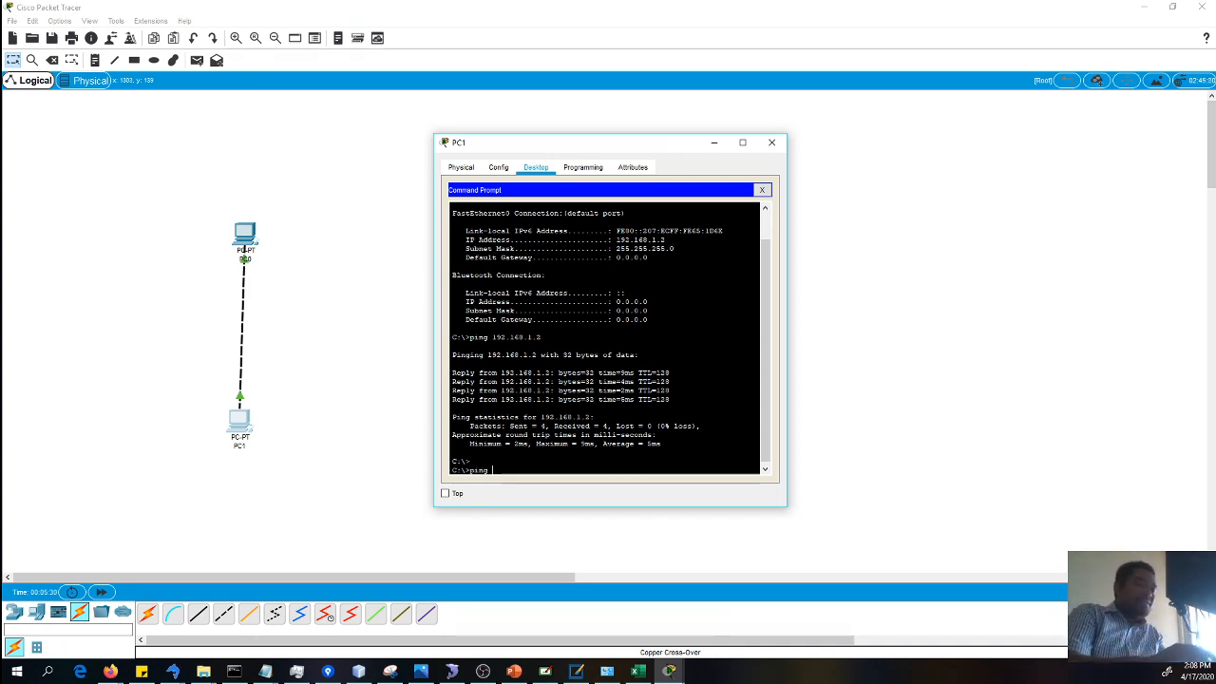
type(" 192.")
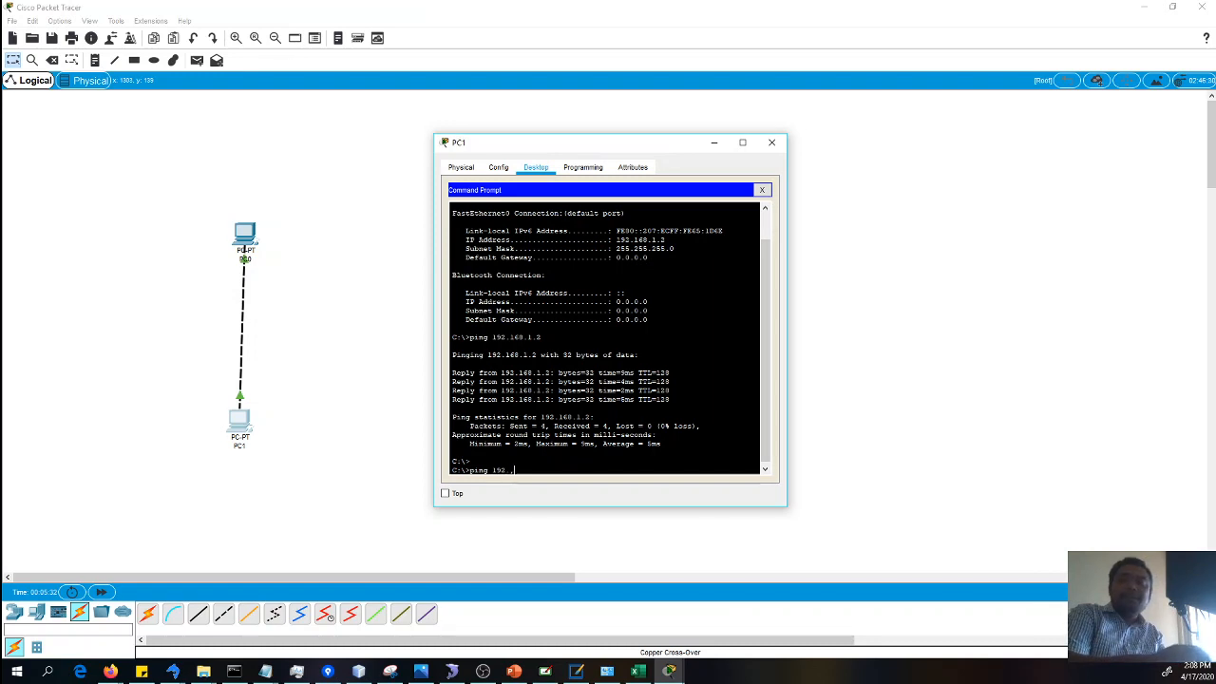
type("1")
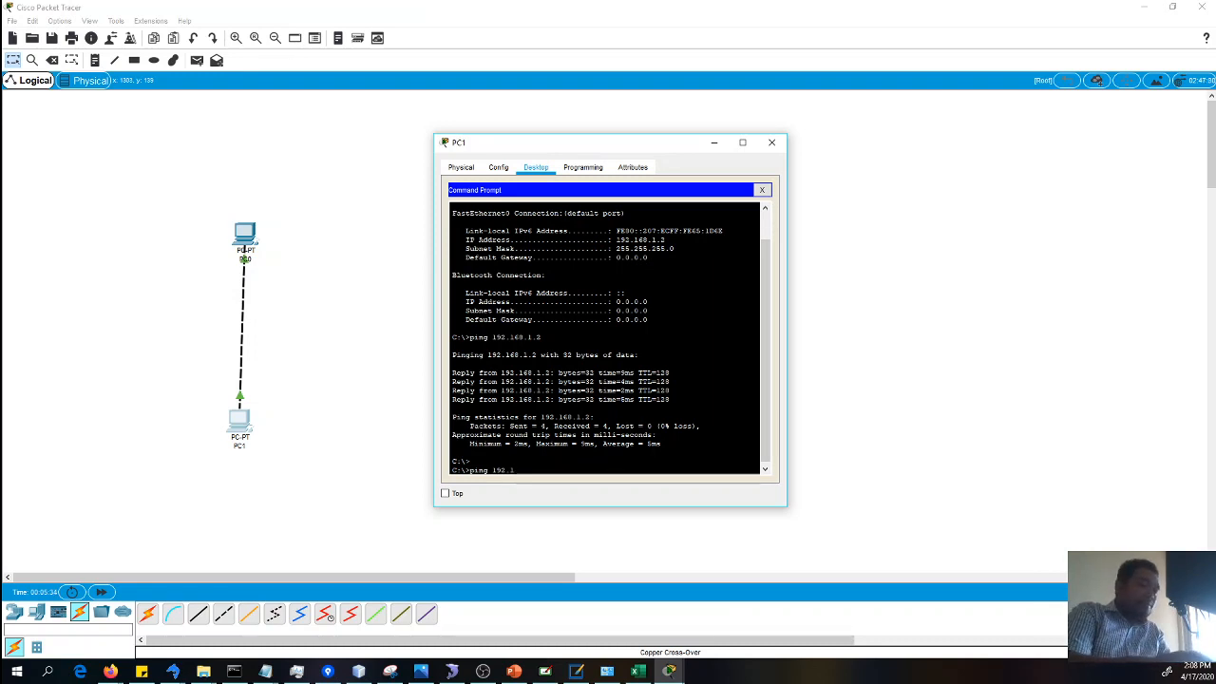
type("68.1.")
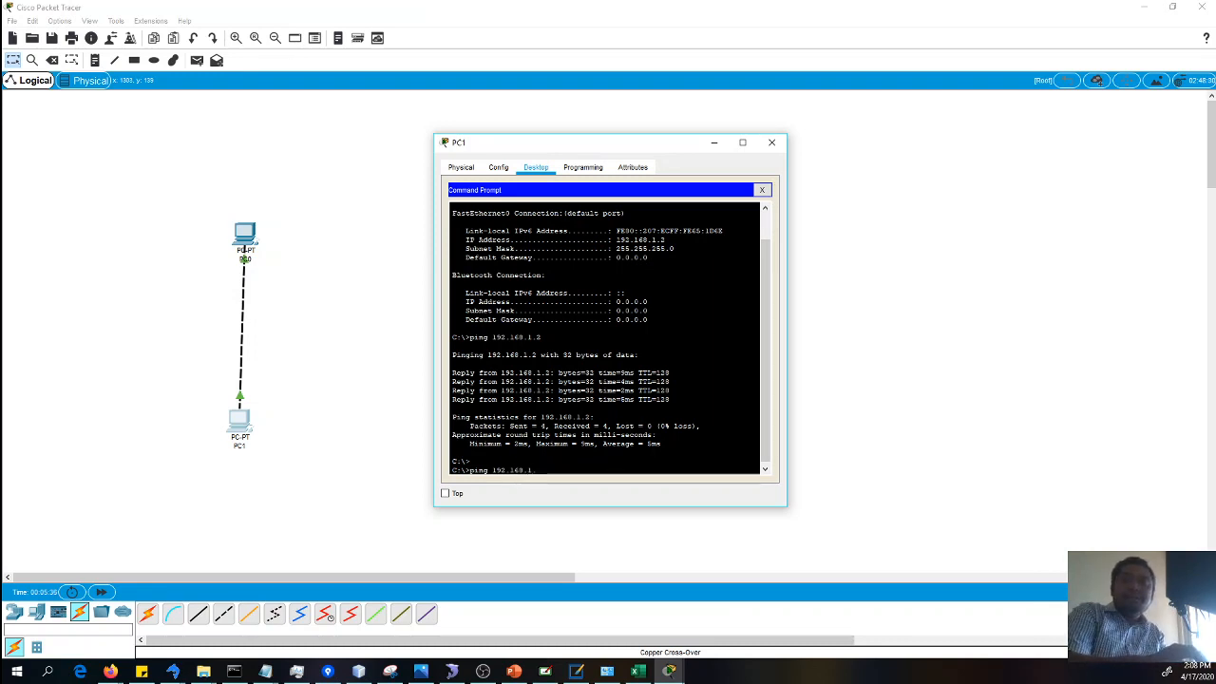
type("1")
key("Return")
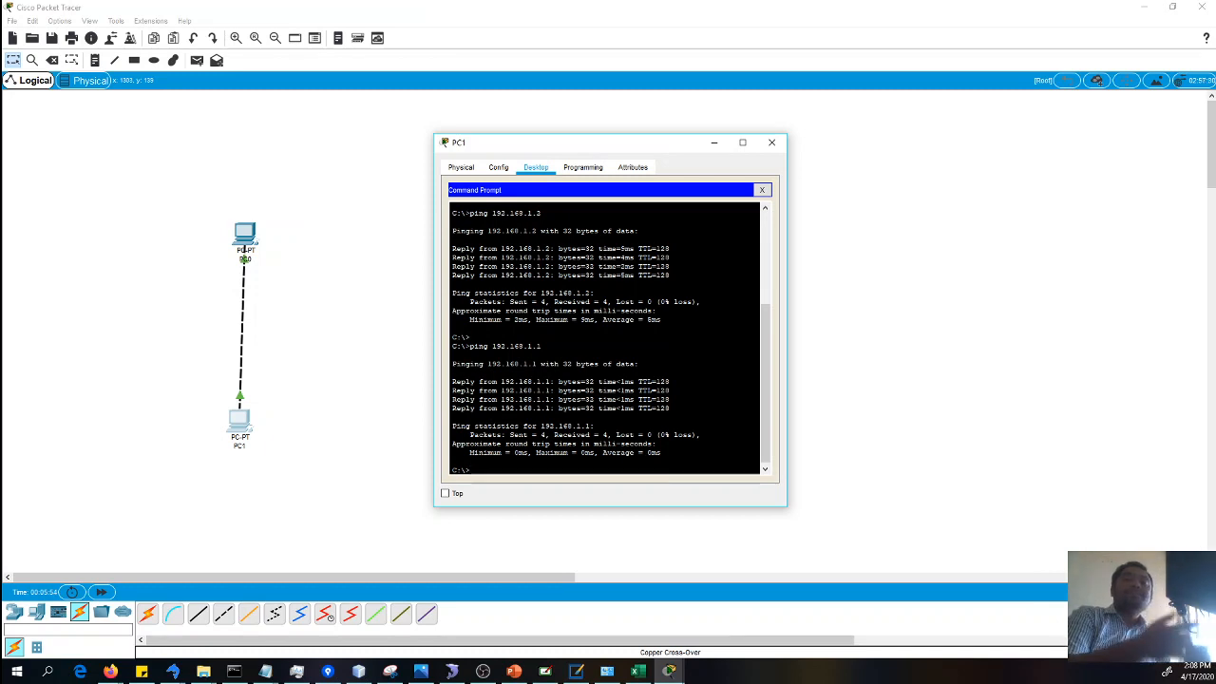
left_click(771, 143)
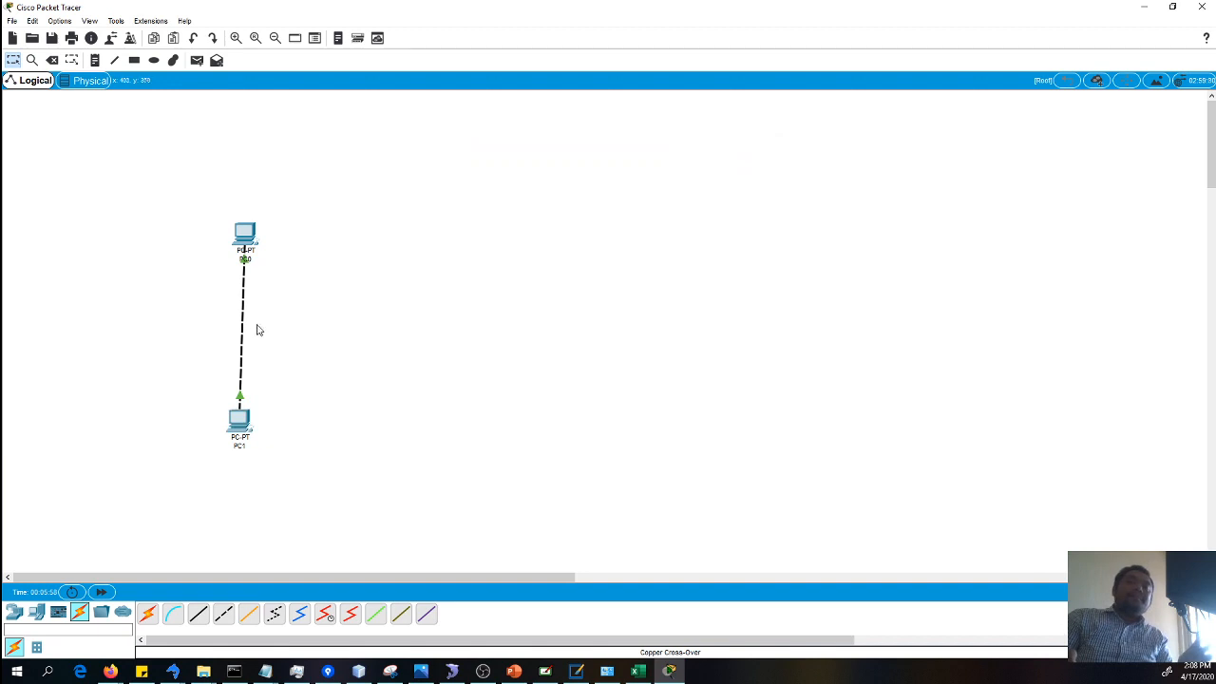
Add a 2960-24TT switch to the workspace, to the right of and midway between the two PCs
mouse_move(239, 245)
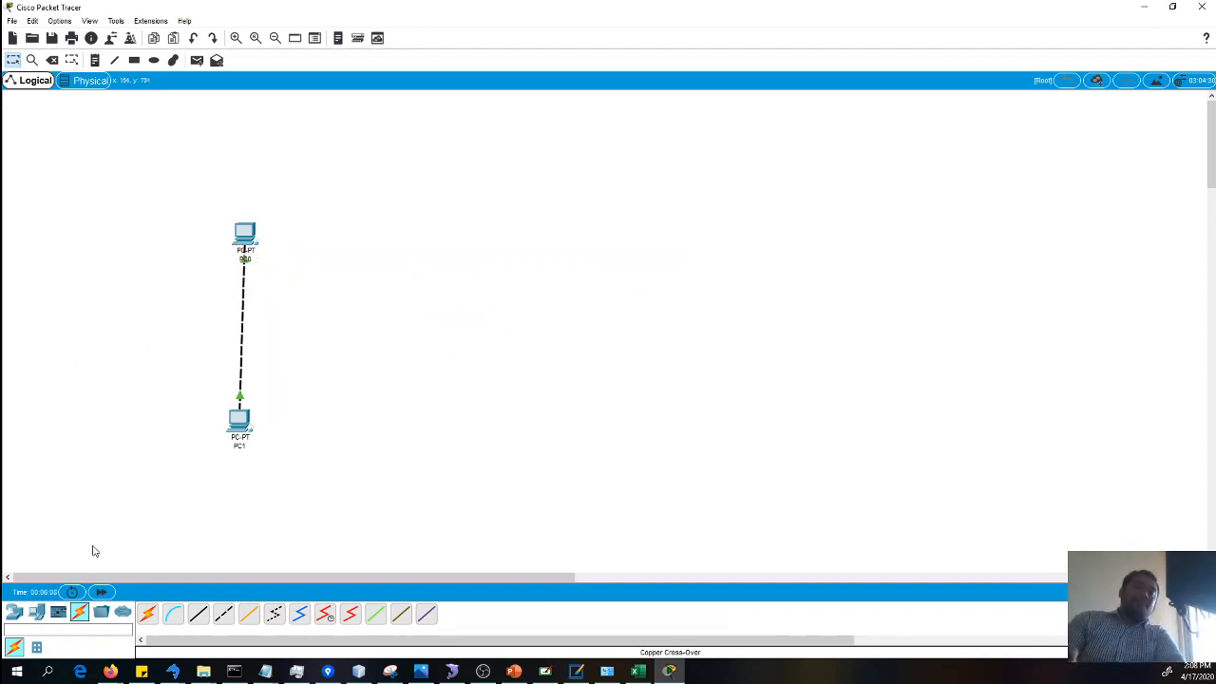
left_click(15, 613)
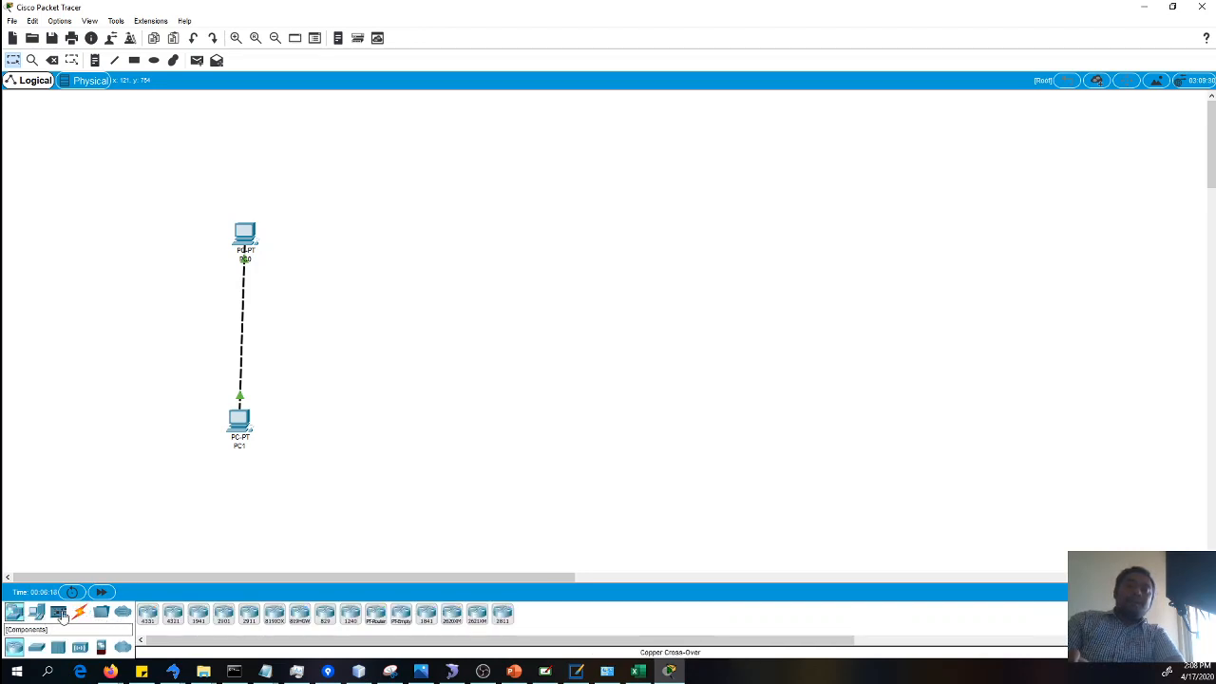
left_click(61, 614)
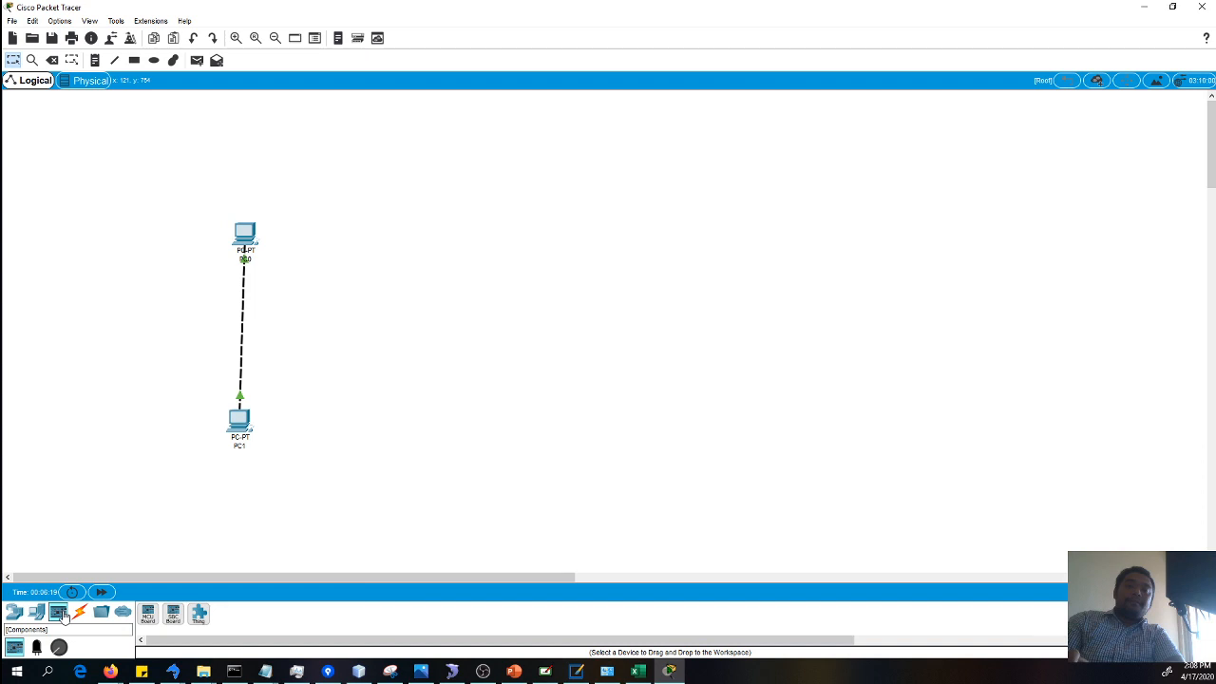
left_click(15, 613)
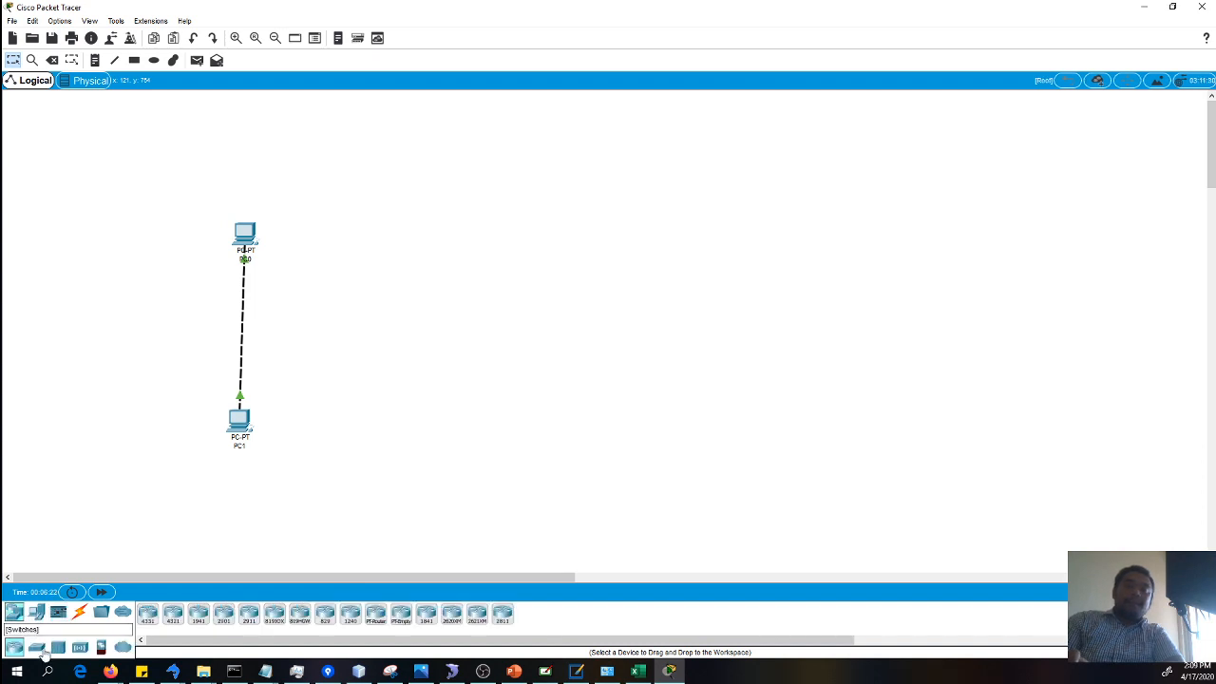
left_click_drag(36, 646, 434, 321)
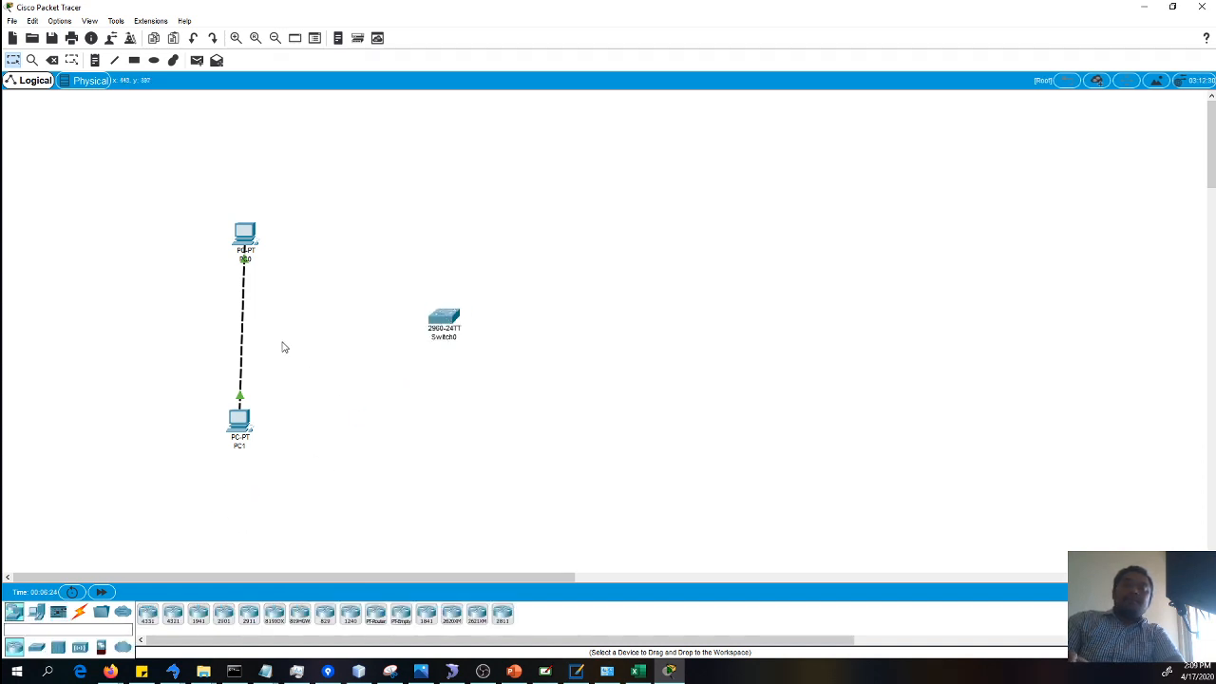
Try to delete the selected PC1 together with its crossover link from the workspace
left_click(243, 424)
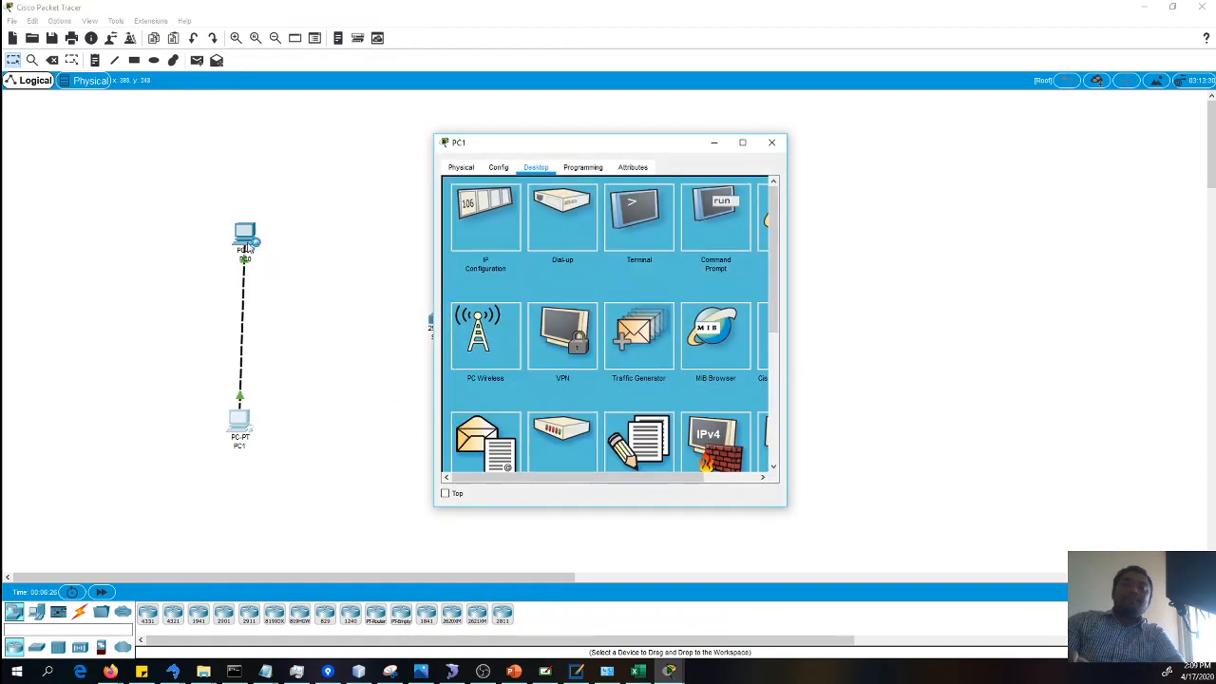
left_click(771, 142)
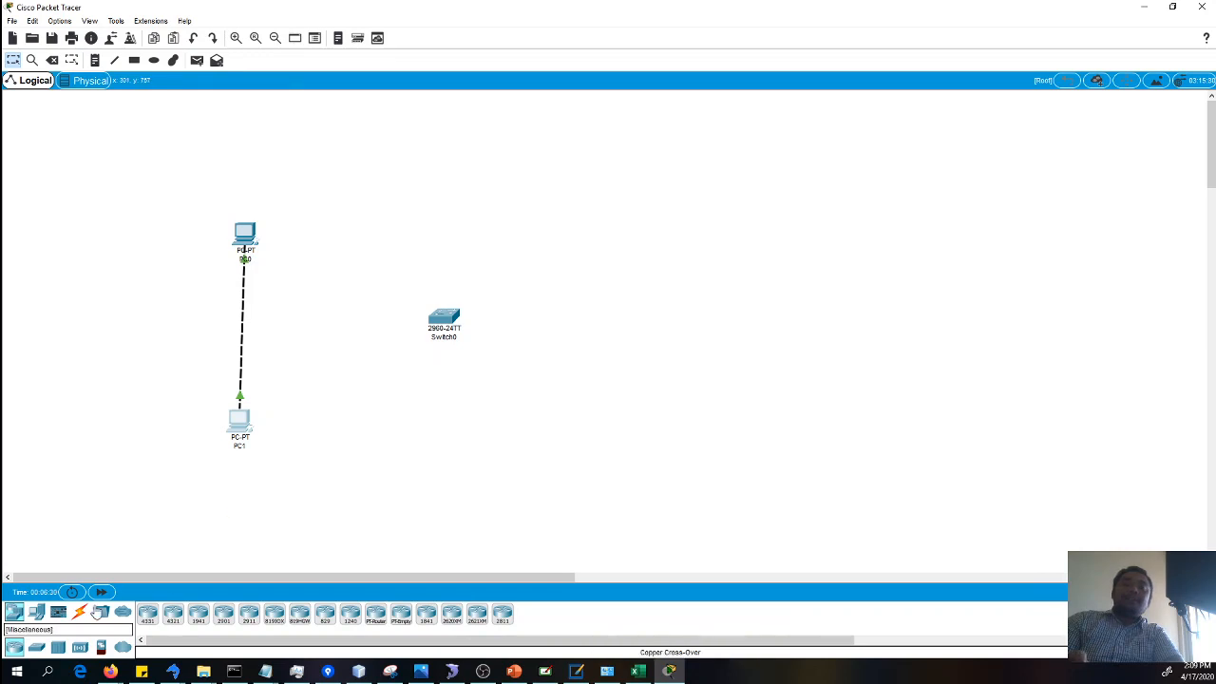
left_click(80, 612)
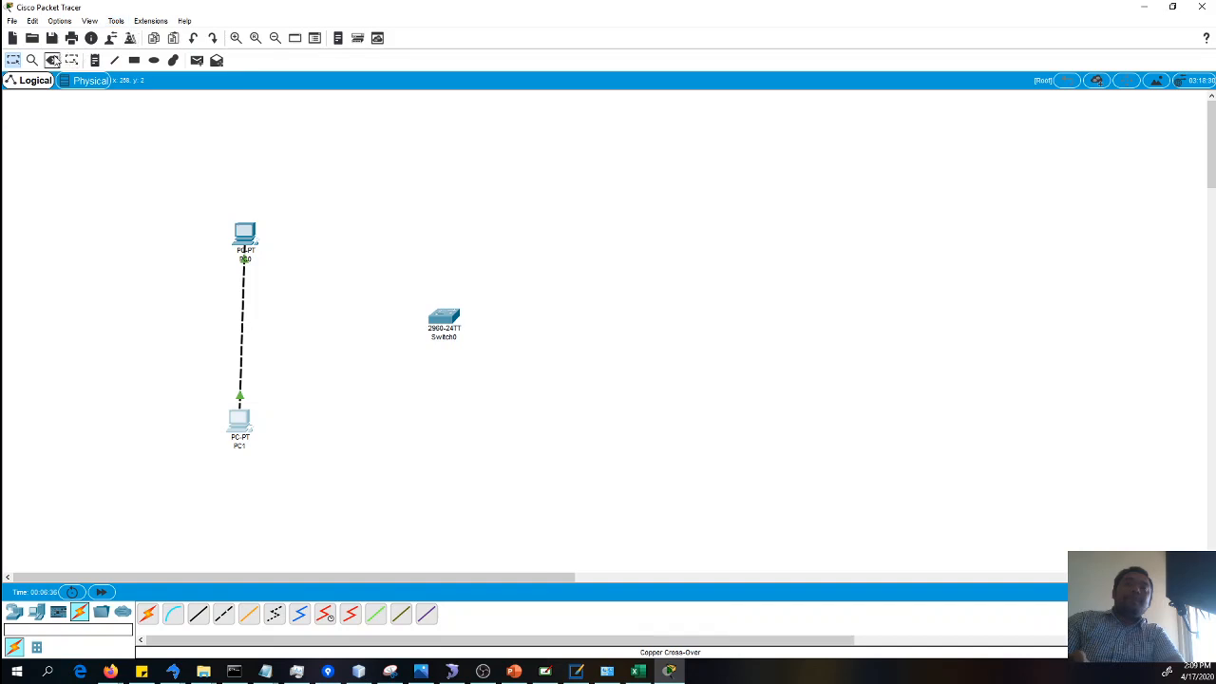
left_click(53, 60)
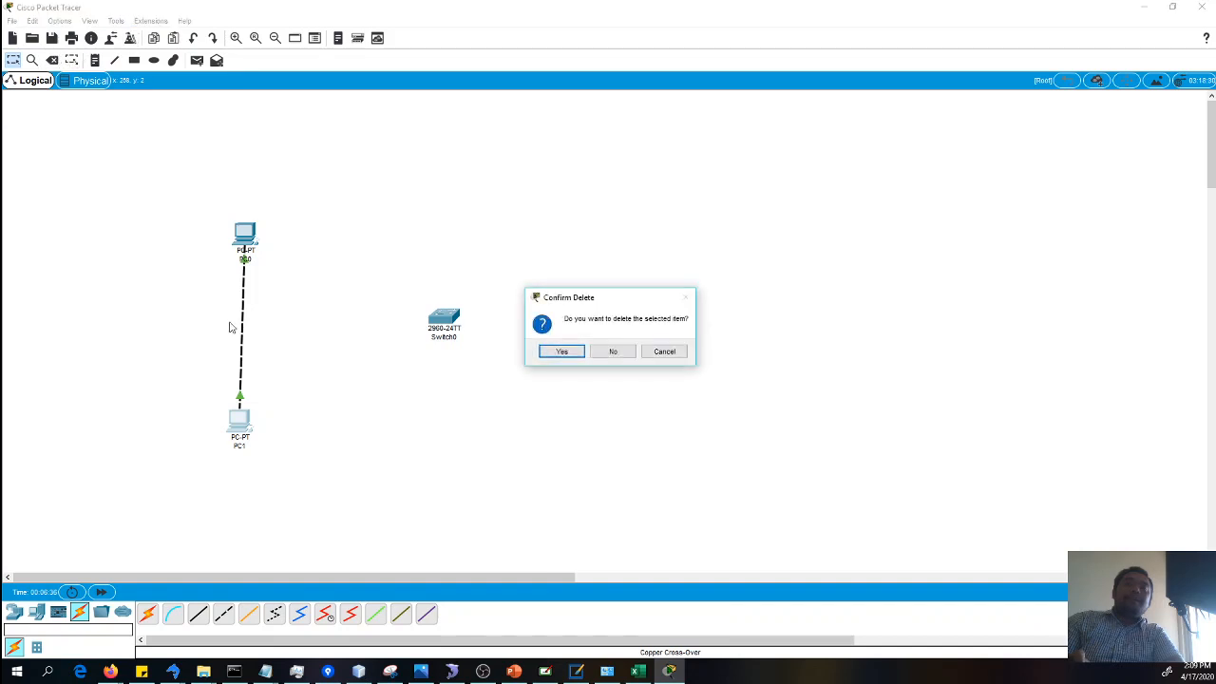
left_click(559, 350)
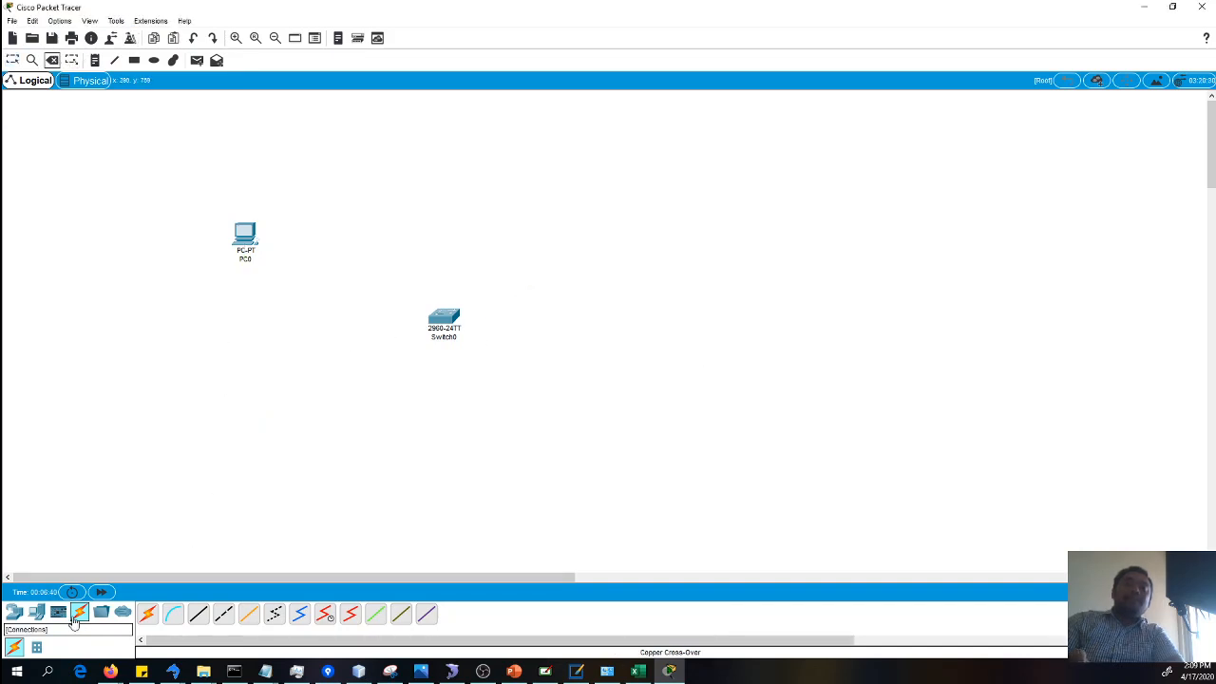
Undo the deletion of PC1 and delete only the crossover cable between PC0 and PC1
left_click(17, 613)
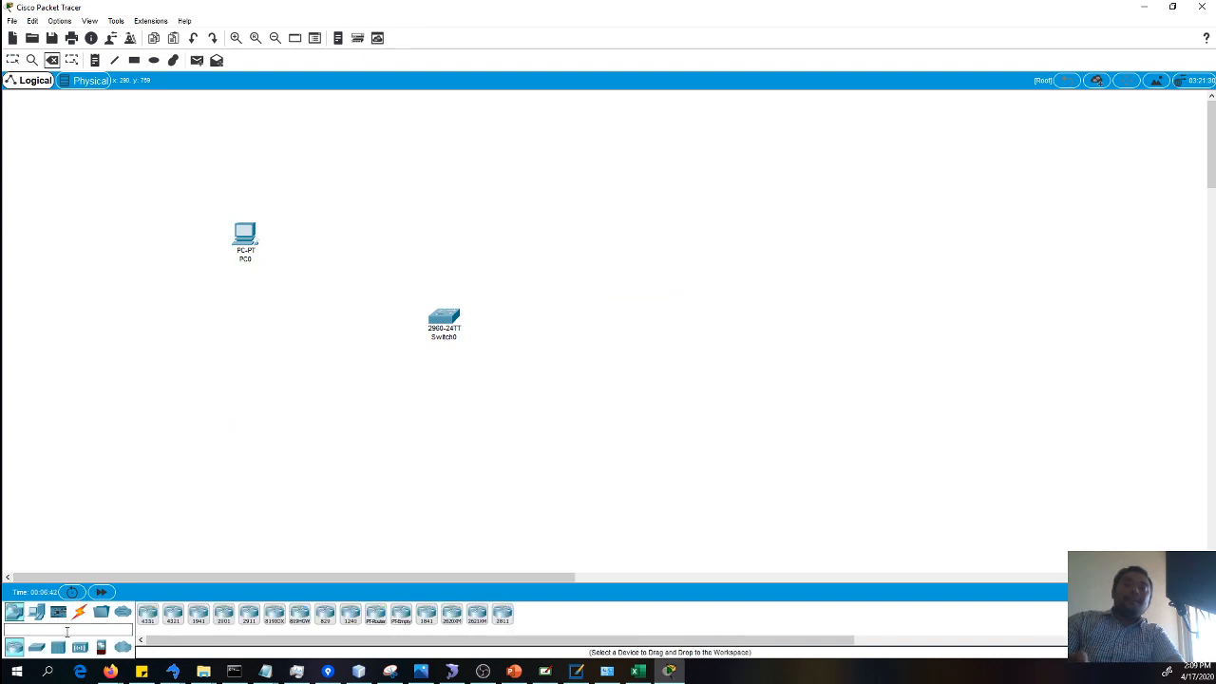
key("ctrl+z")
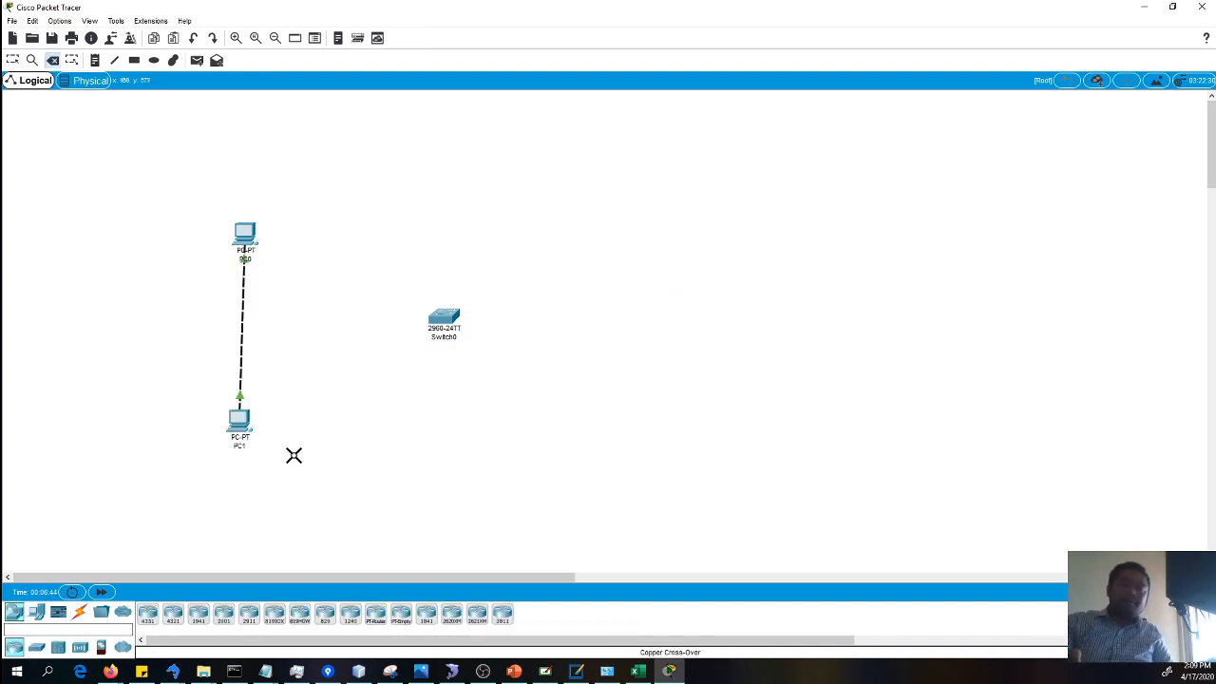
left_click(241, 336)
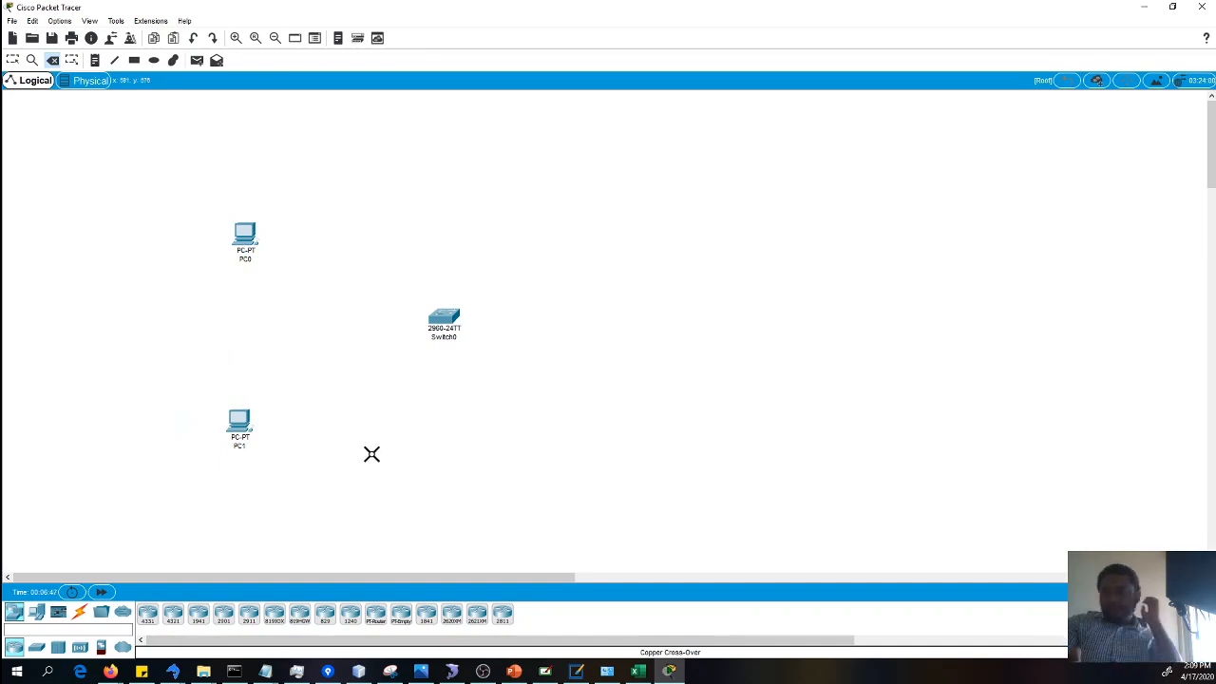
Connect PC1's FastEthernet0 to the switch's FastEthernet0/1 with a copper straight-through cable
left_click(78, 612)
left_click(205, 616)
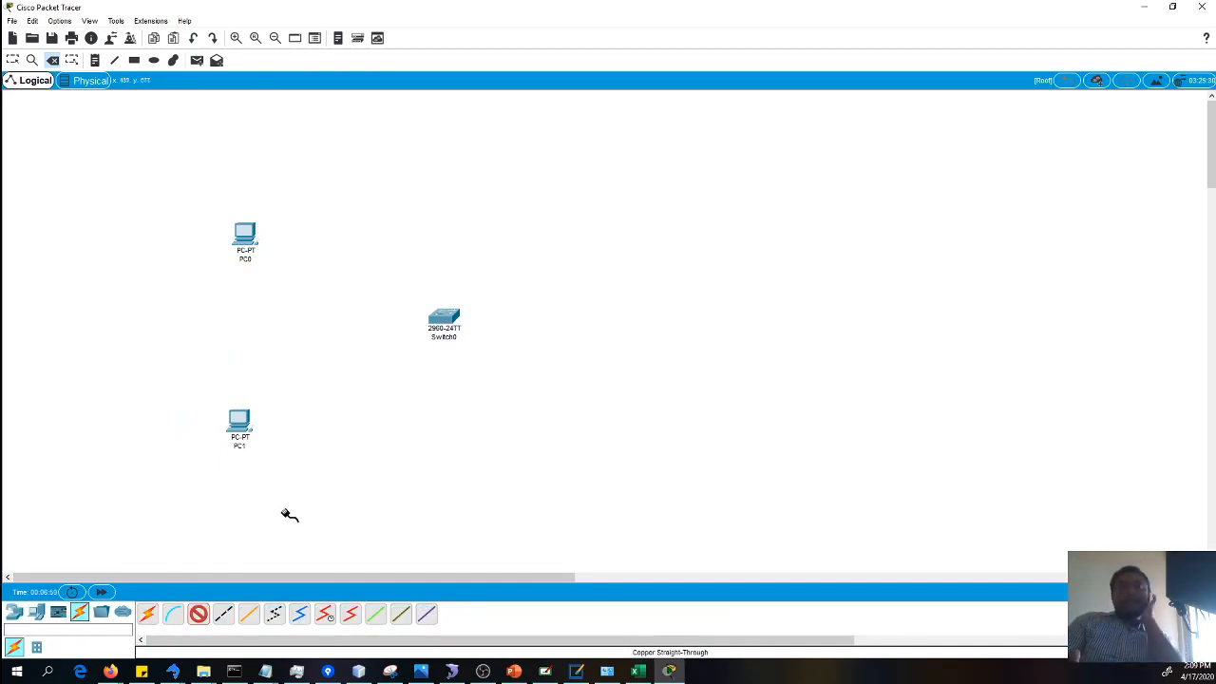
left_click(249, 432)
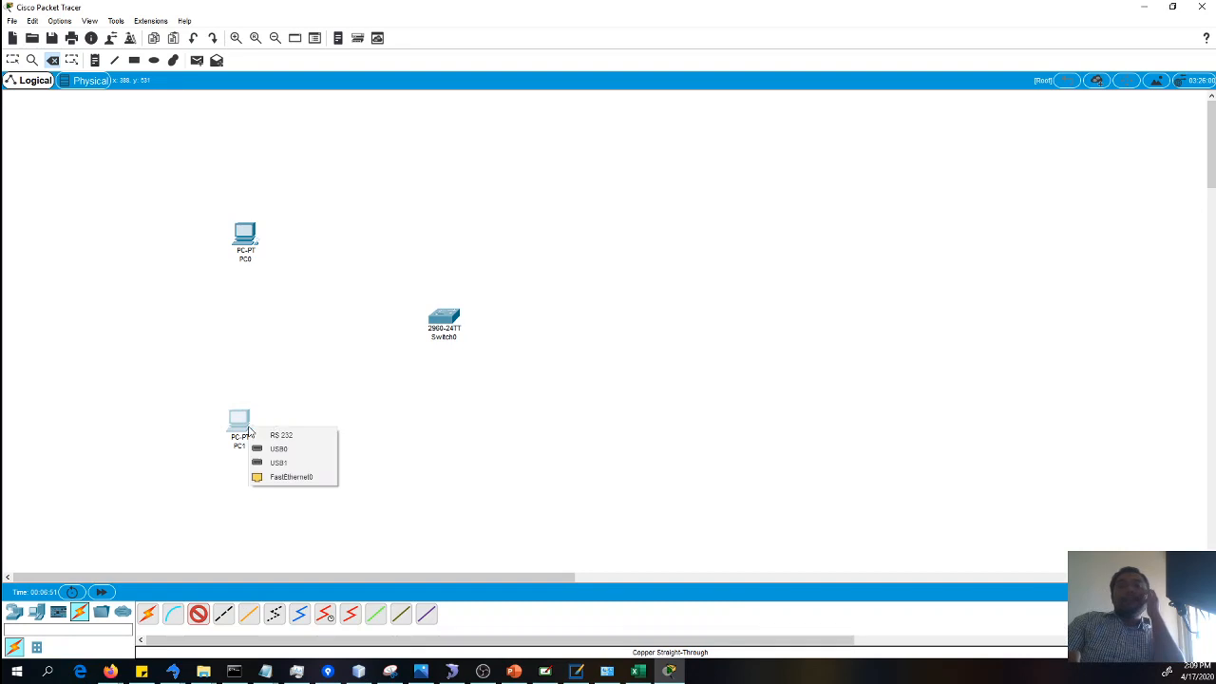
left_click(291, 476)
left_click(445, 319)
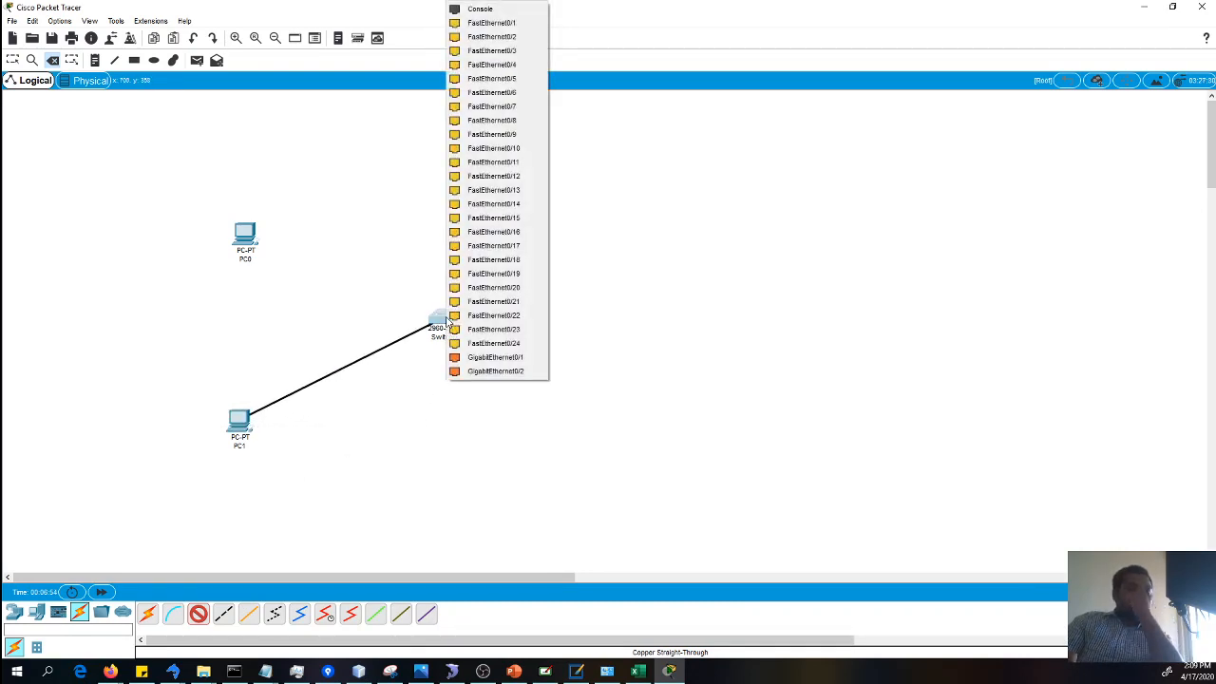
left_click(513, 22)
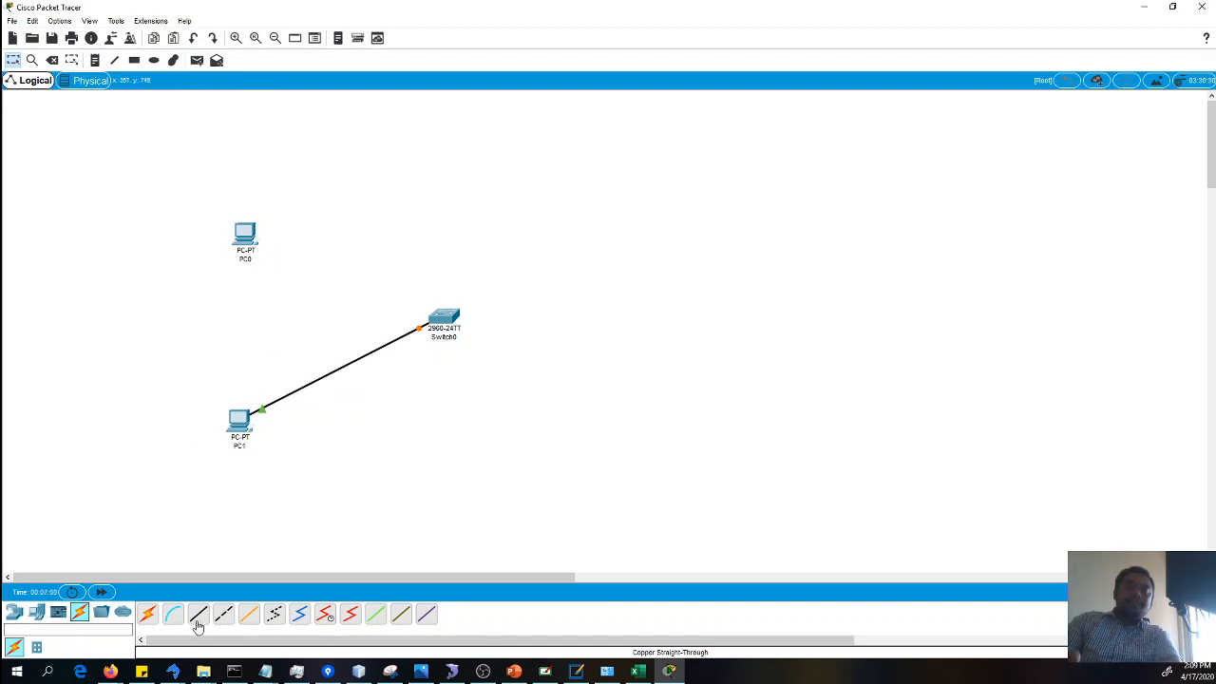
Connect PC0's FastEthernet0 to the switch's FastEthernet0/2 with a copper straight-through cable
left_click(197, 613)
left_click(247, 237)
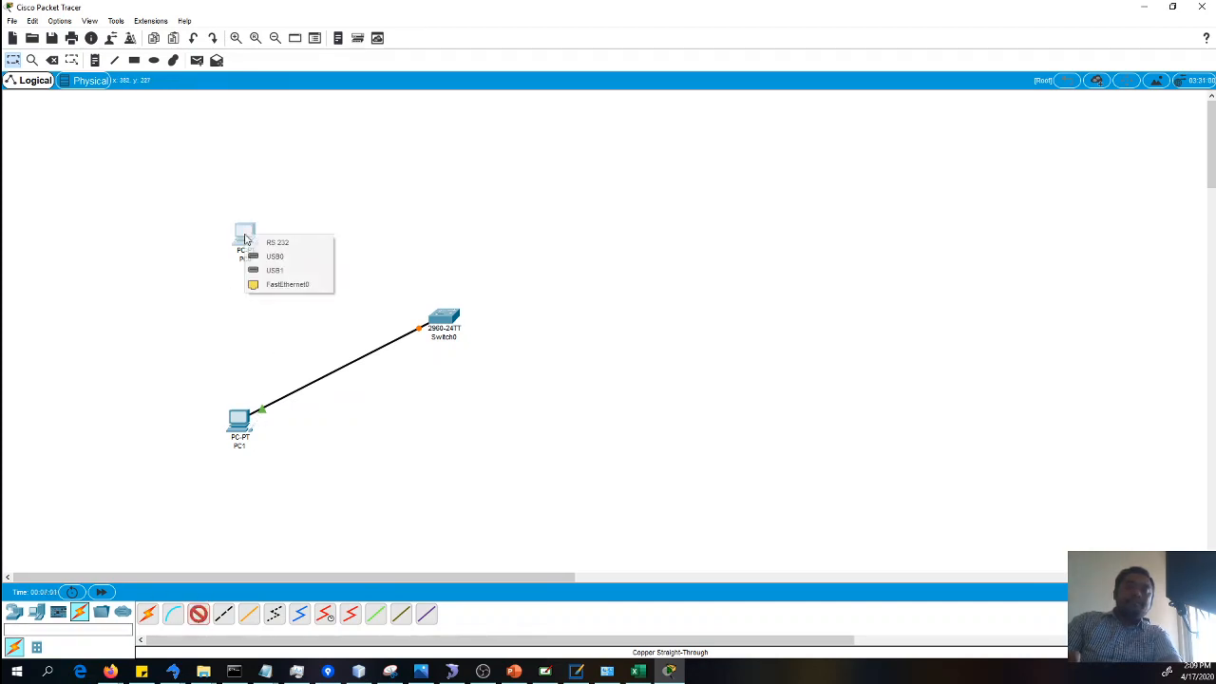
left_click(290, 287)
left_click(444, 317)
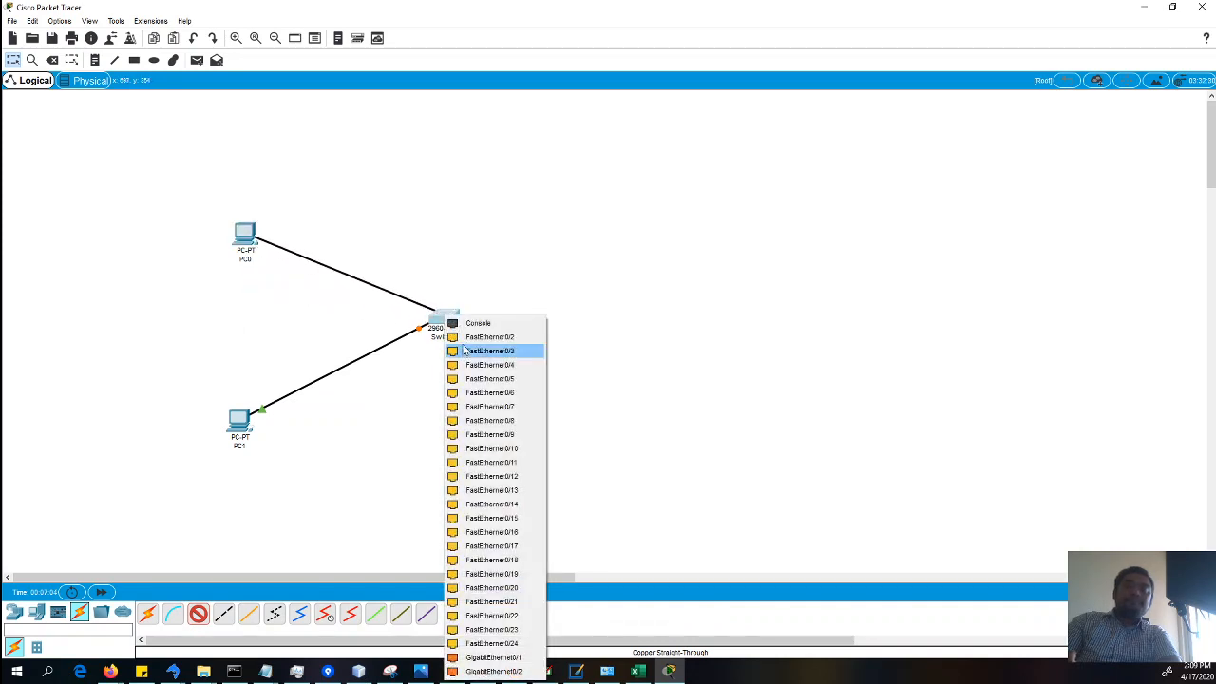
left_click(466, 338)
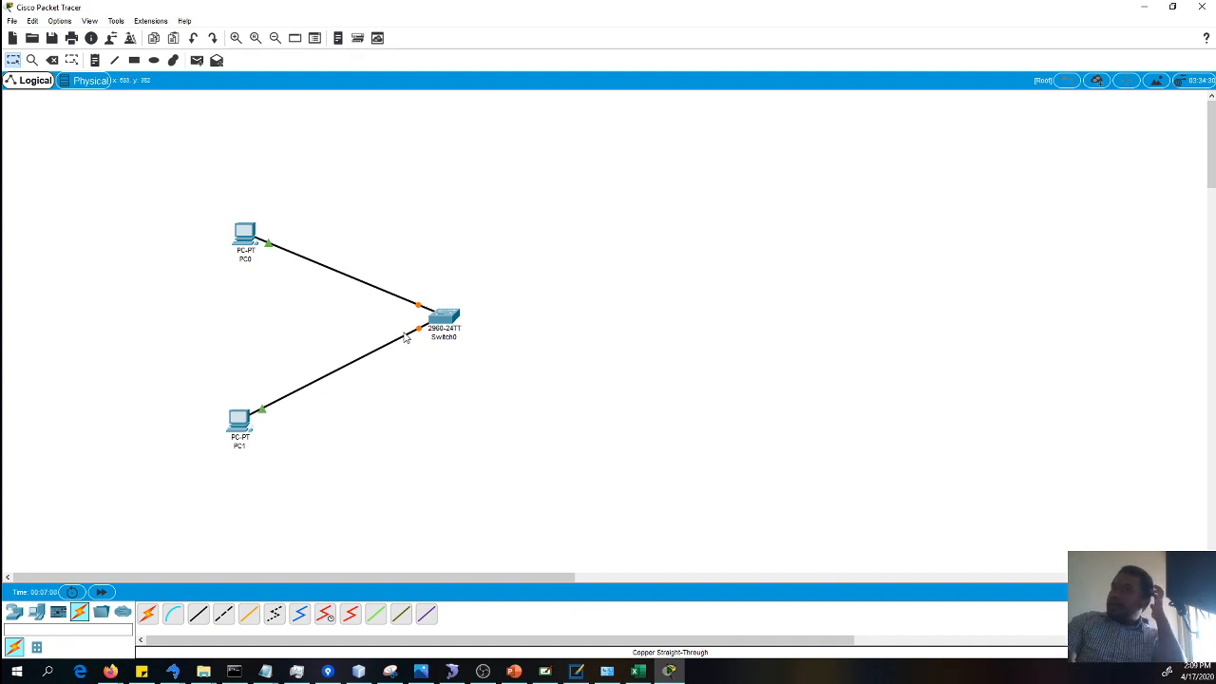
Open Switch0 and examine its enlarged physical view, configuration, attributes and IOS command line interface
left_click(443, 317)
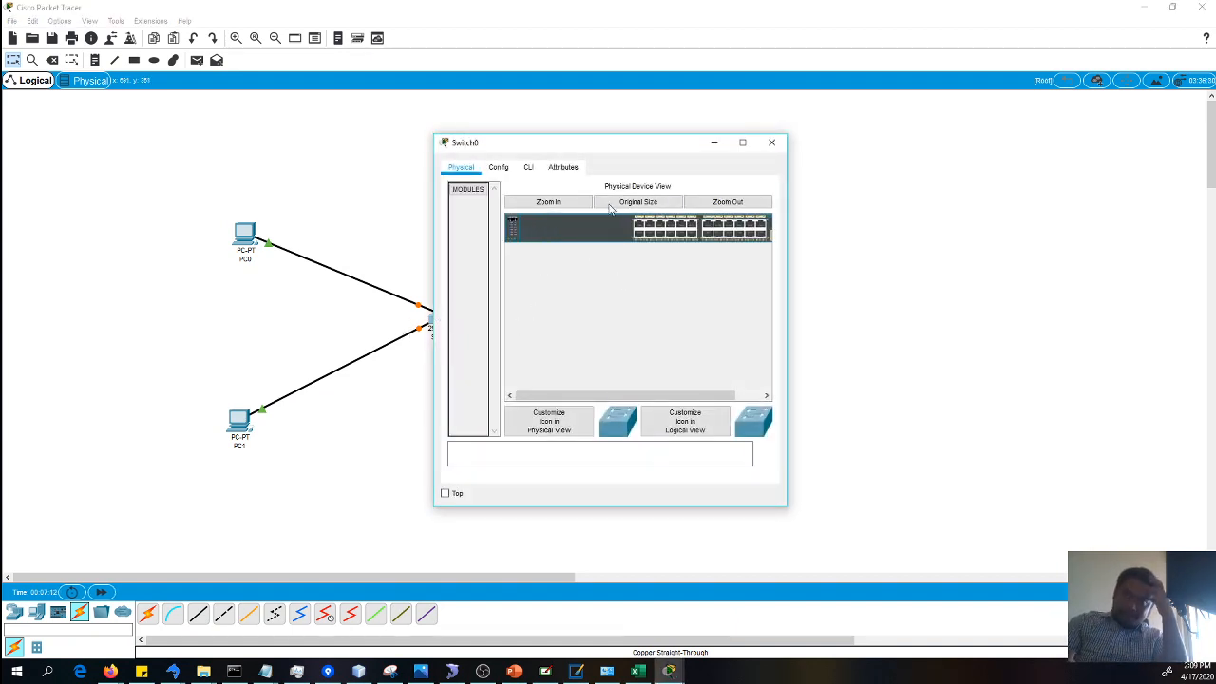
left_click(558, 205)
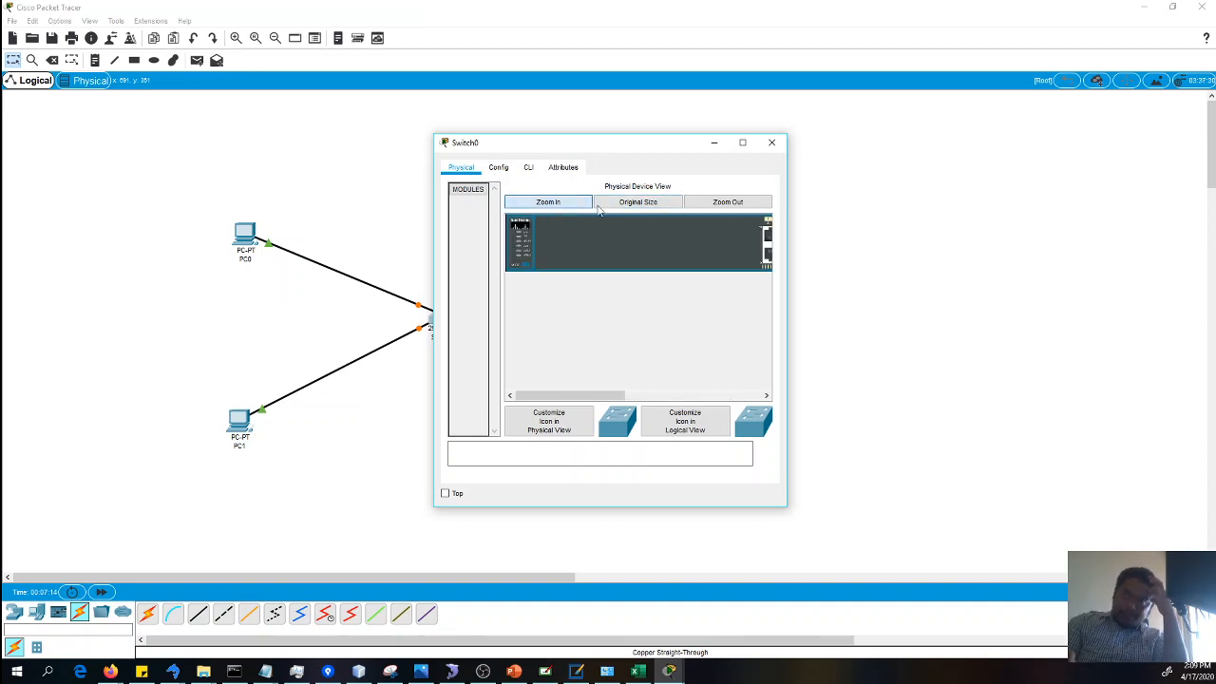
left_click(498, 167)
left_click(562, 168)
left_click(528, 169)
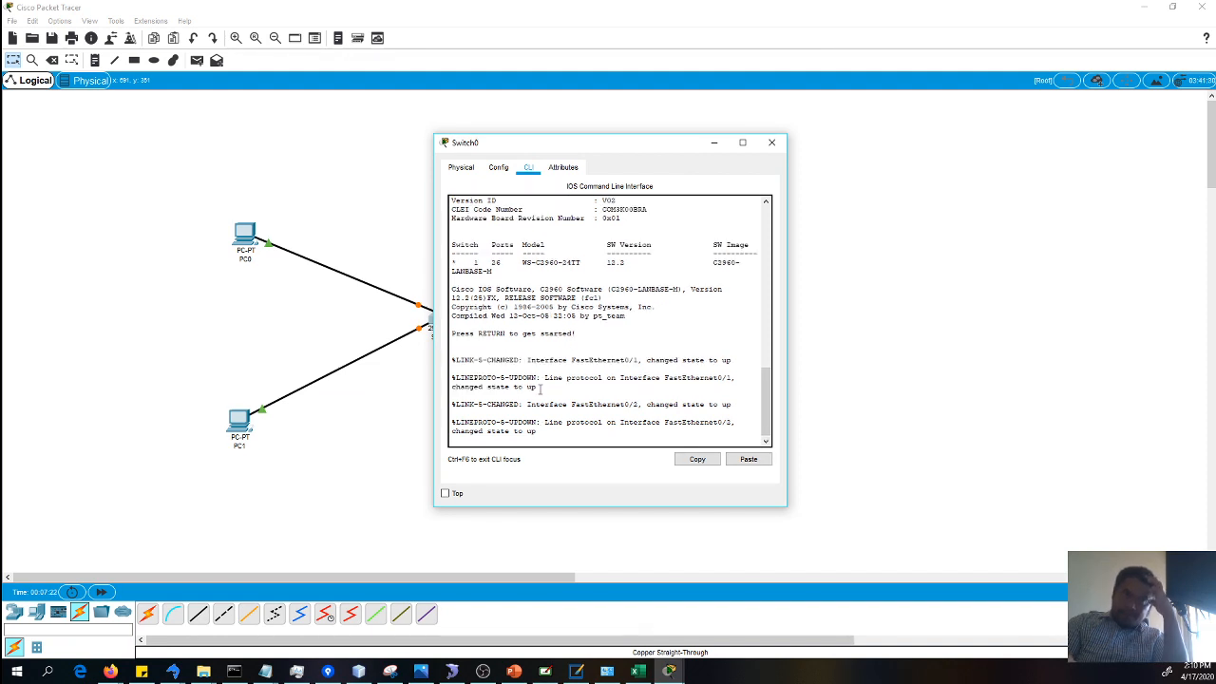
Close Switch0's window and check PC1's global settings and IP configuration
left_click(771, 142)
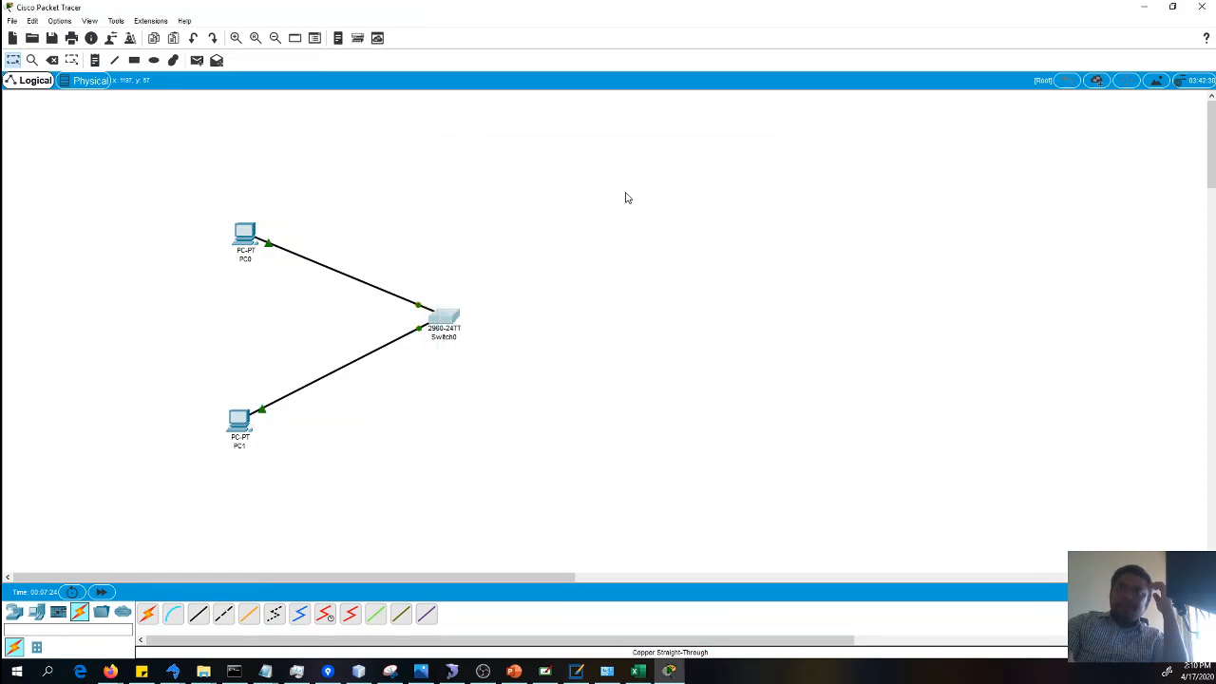
left_click(242, 418)
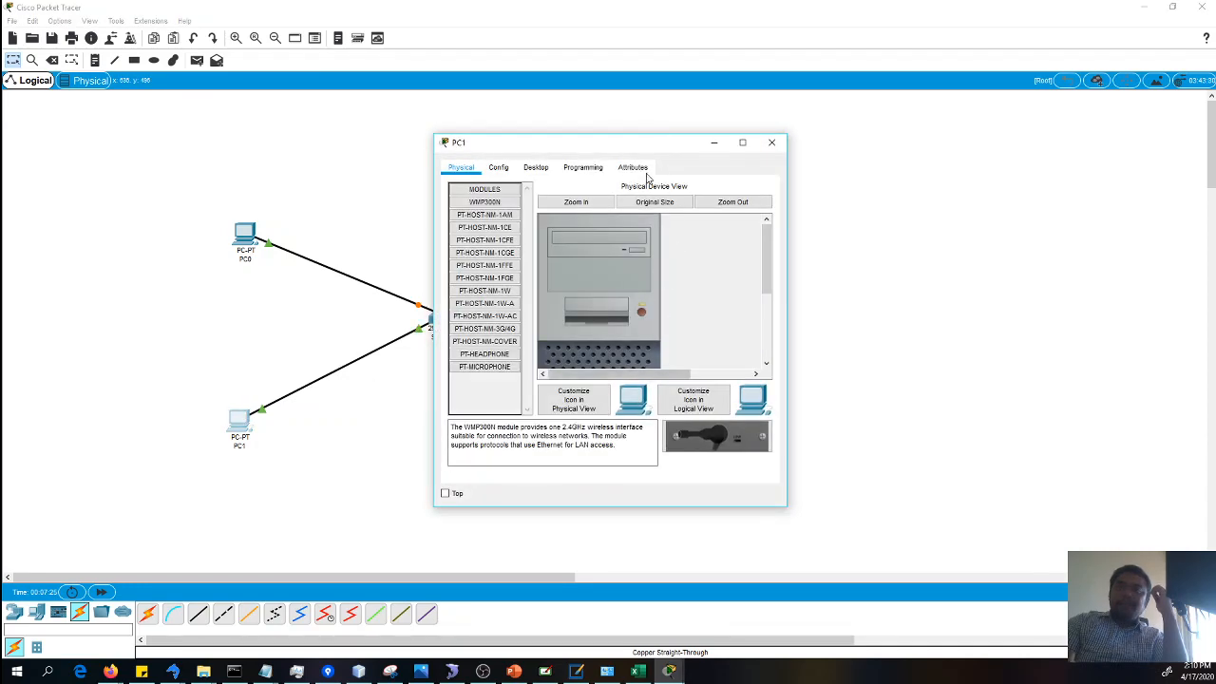
left_click(504, 171)
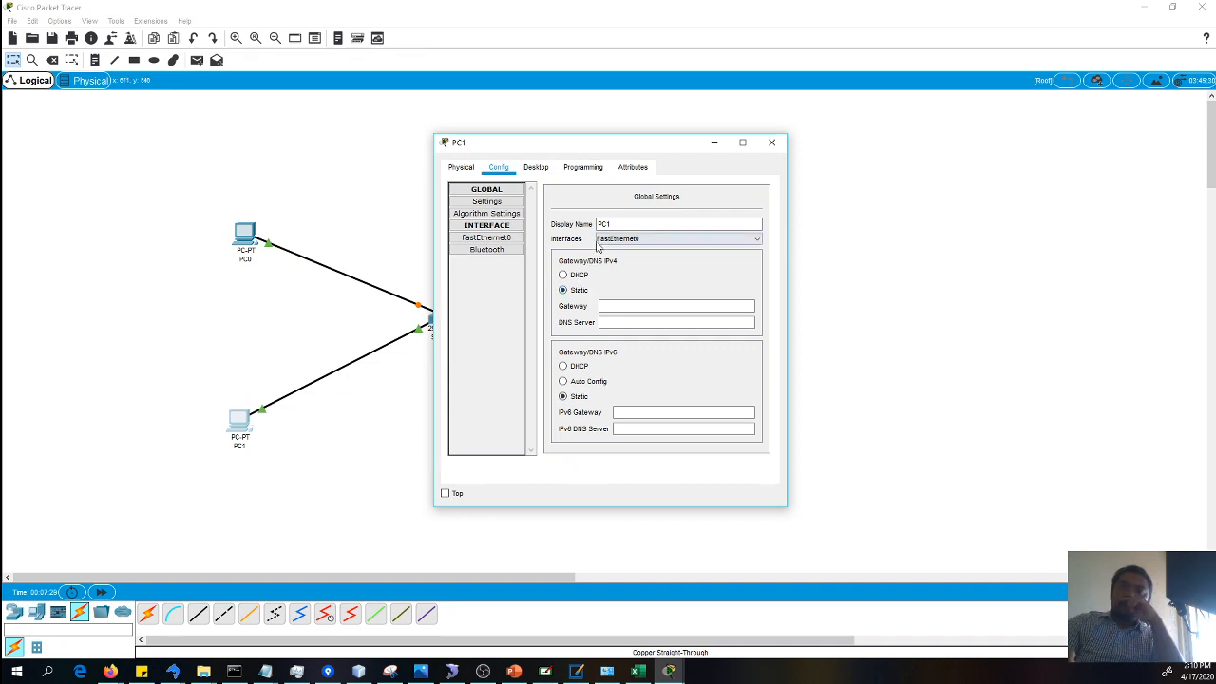
left_click(535, 169)
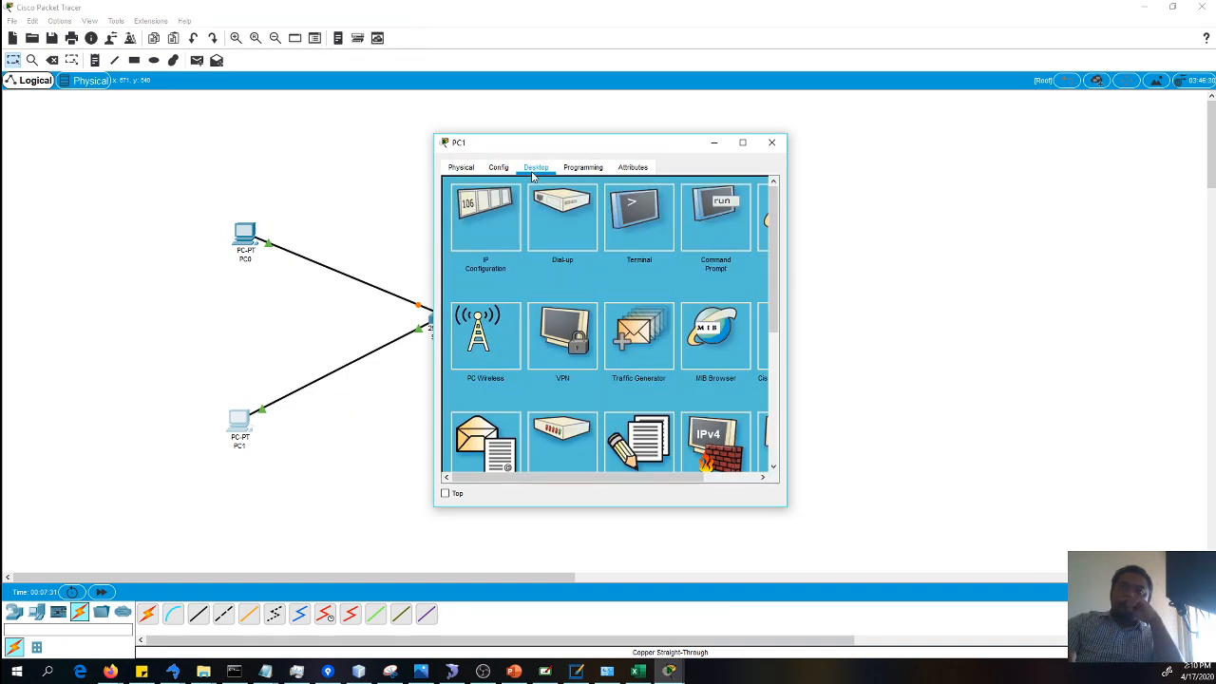
left_click(469, 242)
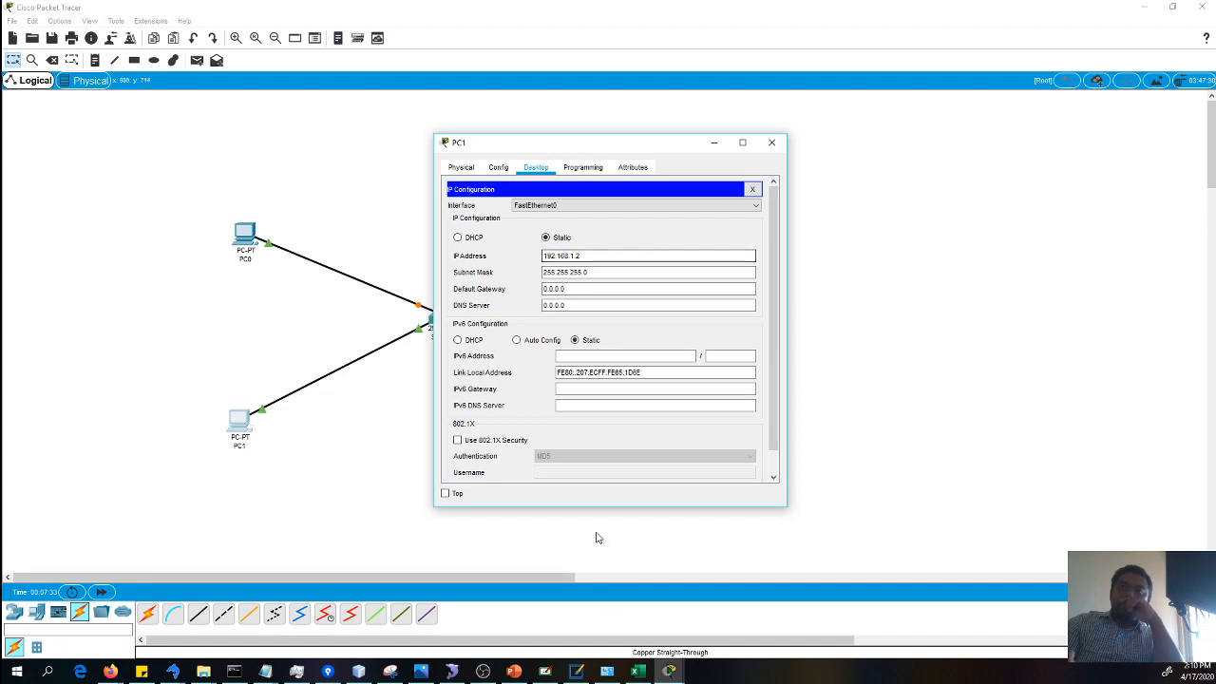
left_click(752, 189)
Open PC1's command prompt and run ipconfig in place of the unfinished ping command
left_click(707, 223)
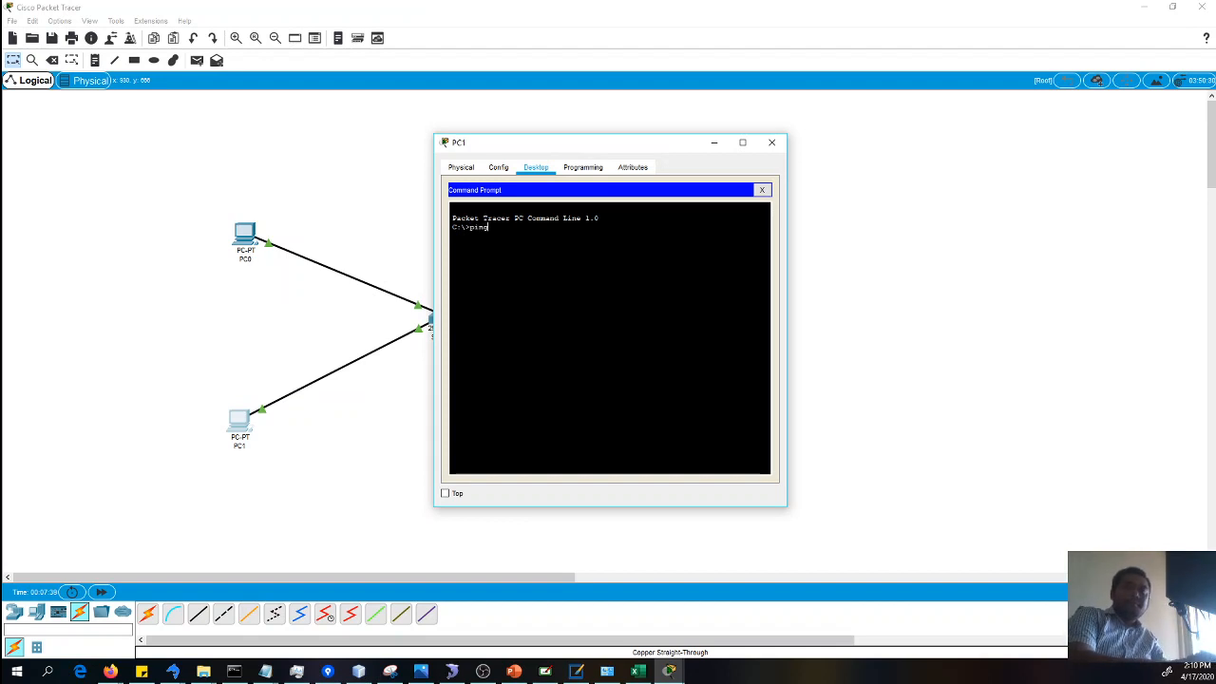
type("ping 192")
key("BackSpace")
key("BackSpace")
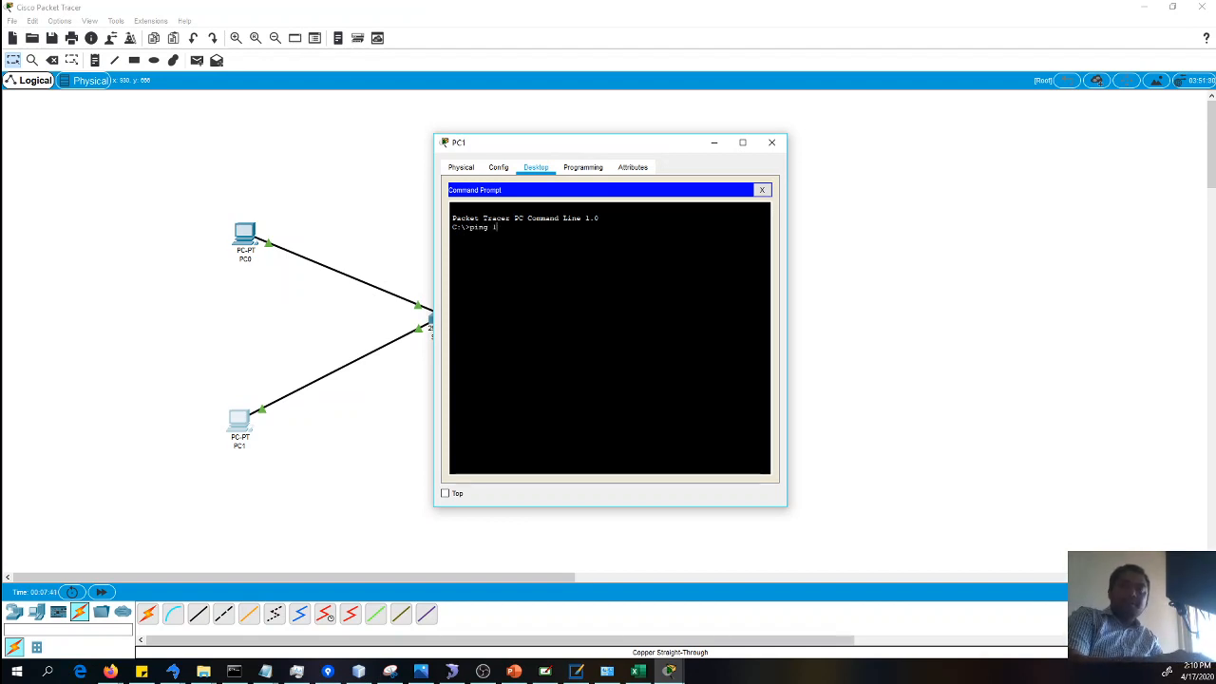
type("ipconfig")
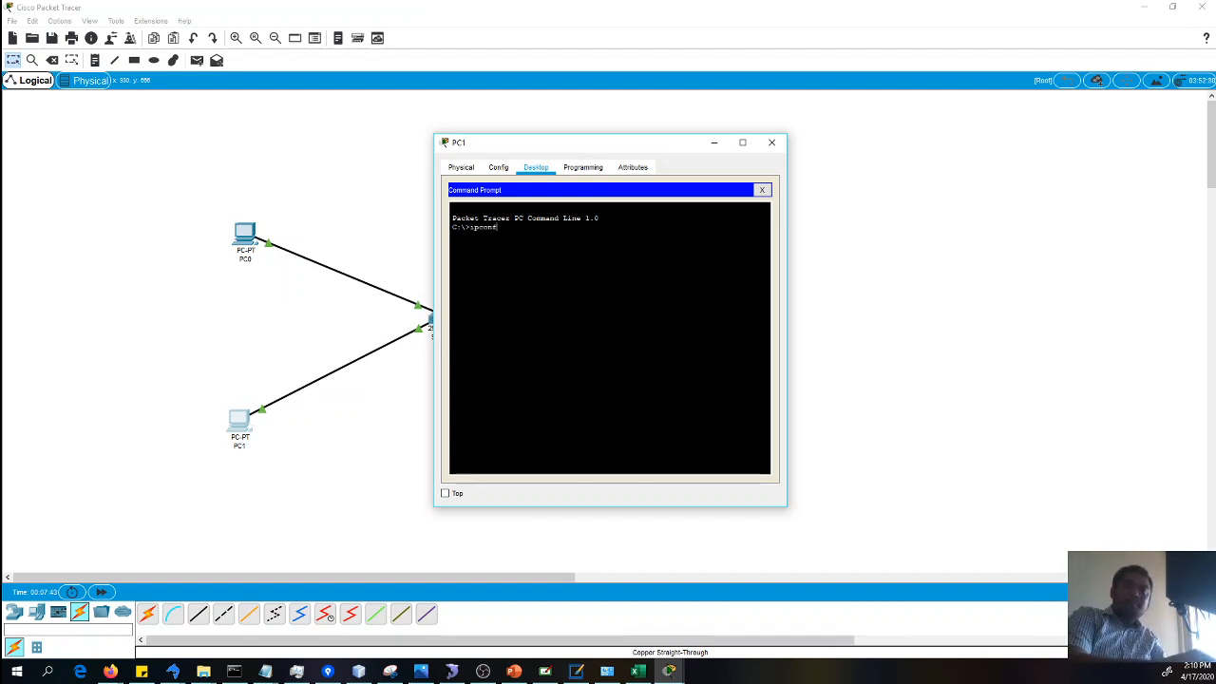
key("Return")
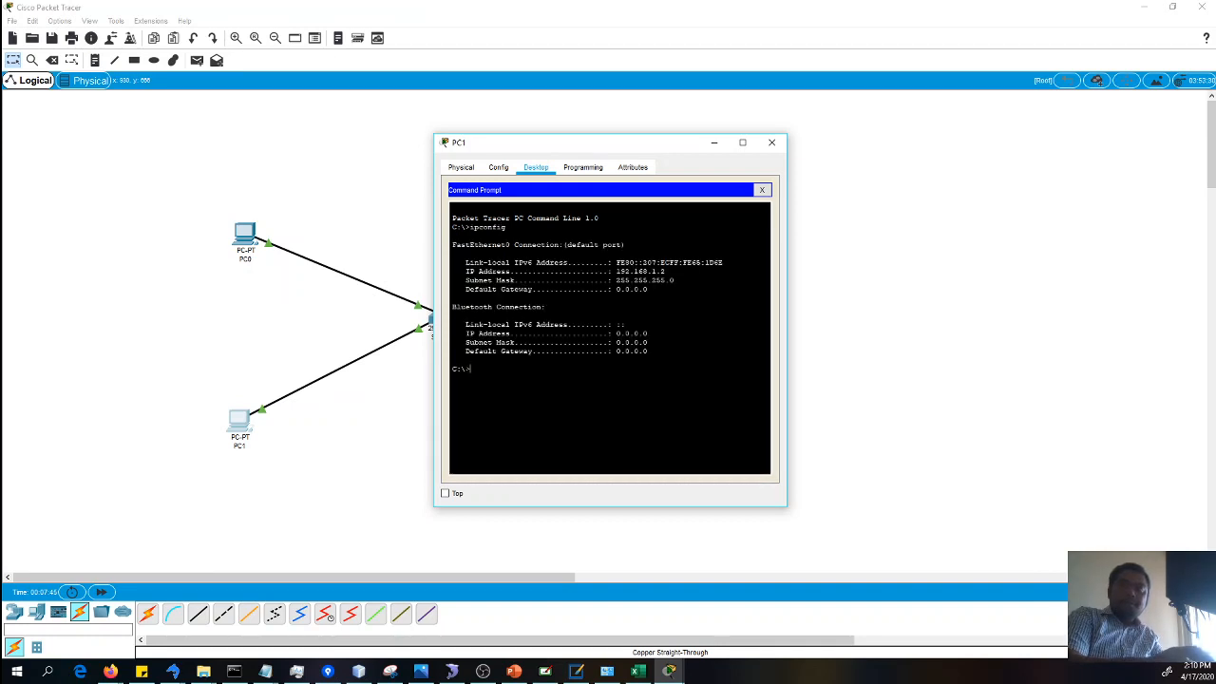
Ping 192.168.1.1 from PC1 to test the connection through the switch, and close PC1's window
type("ping 1")
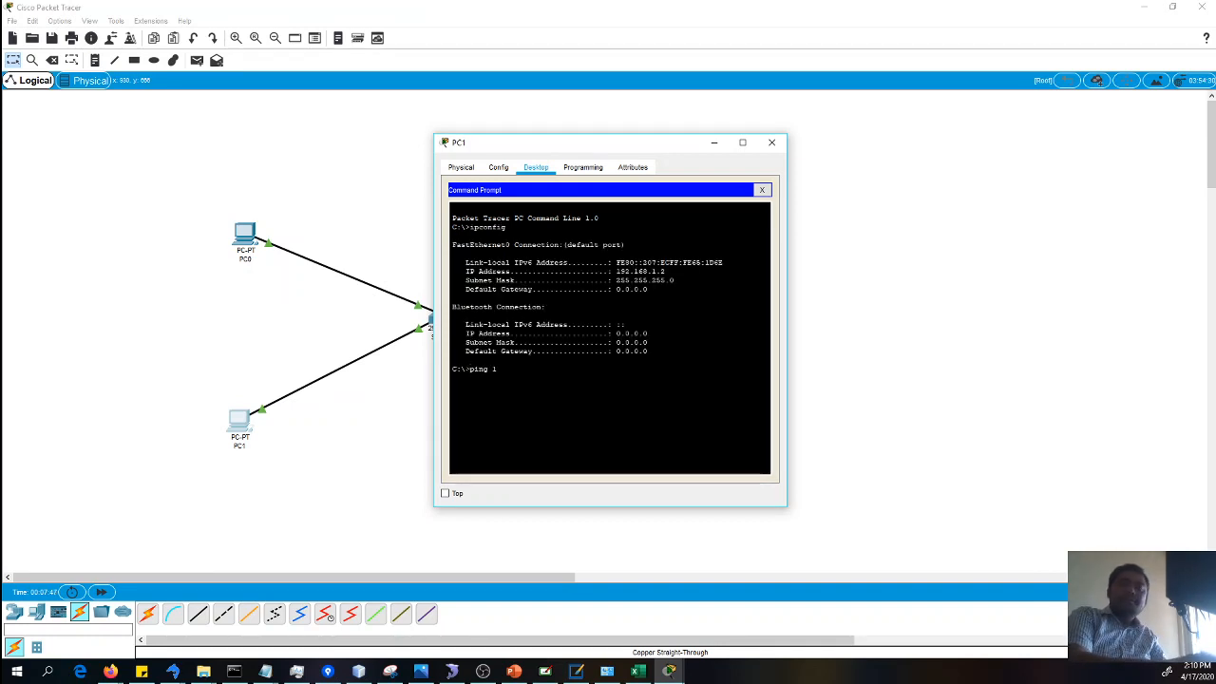
type("92.168.1.1")
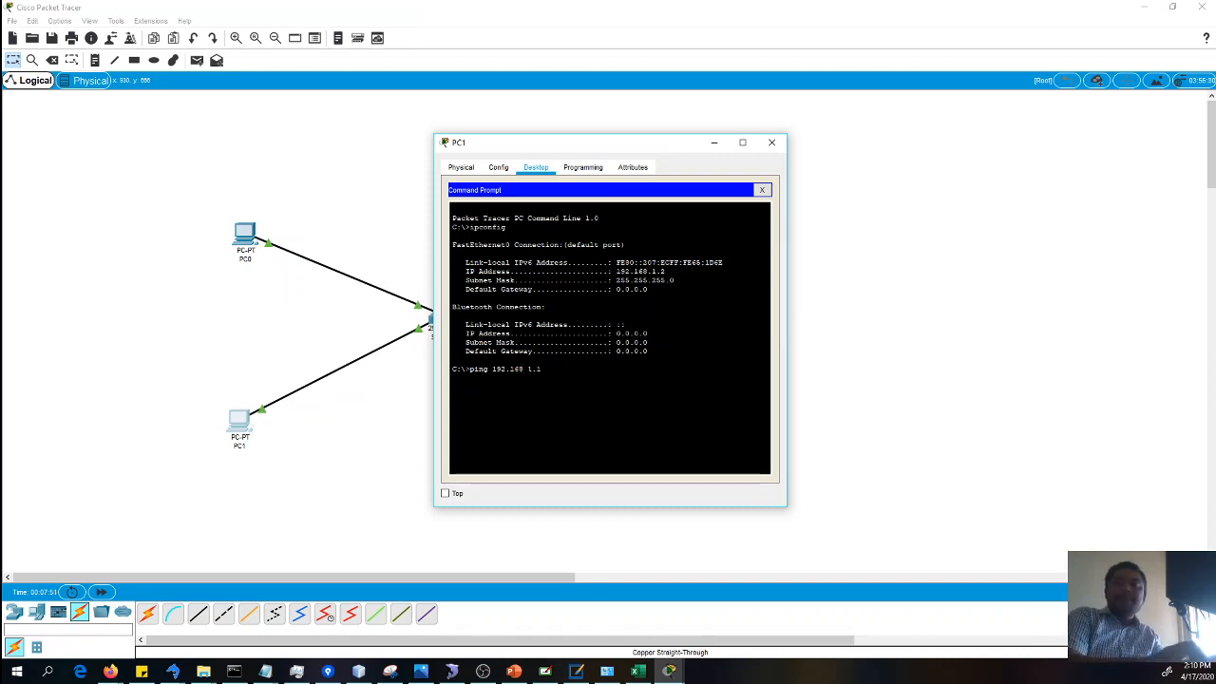
key("Return")
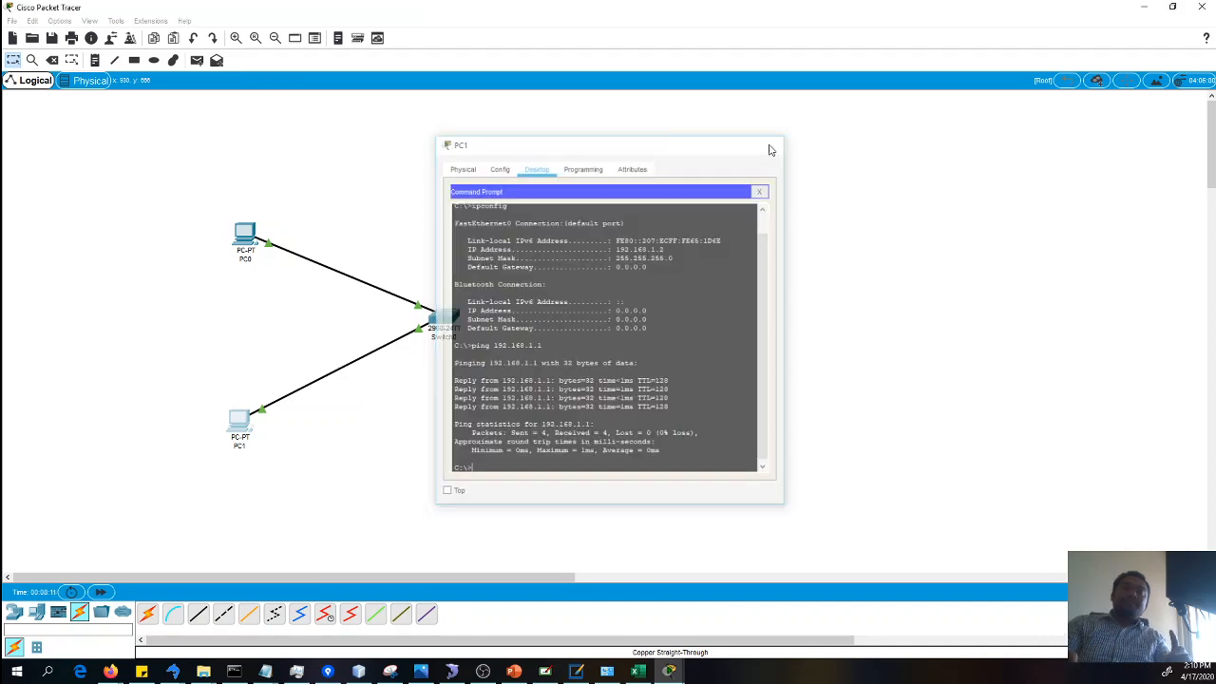
left_click(771, 142)
Add an 1841 router to the workspace to the right of Switch0
left_click(14, 612)
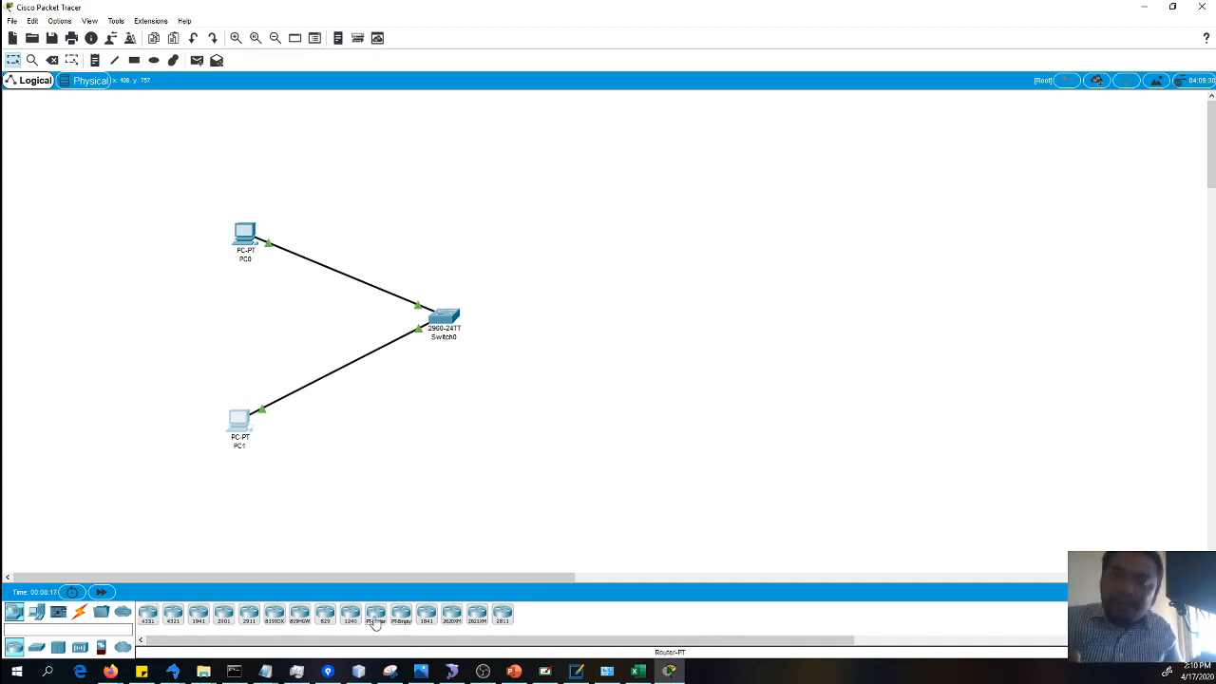
left_click(434, 622)
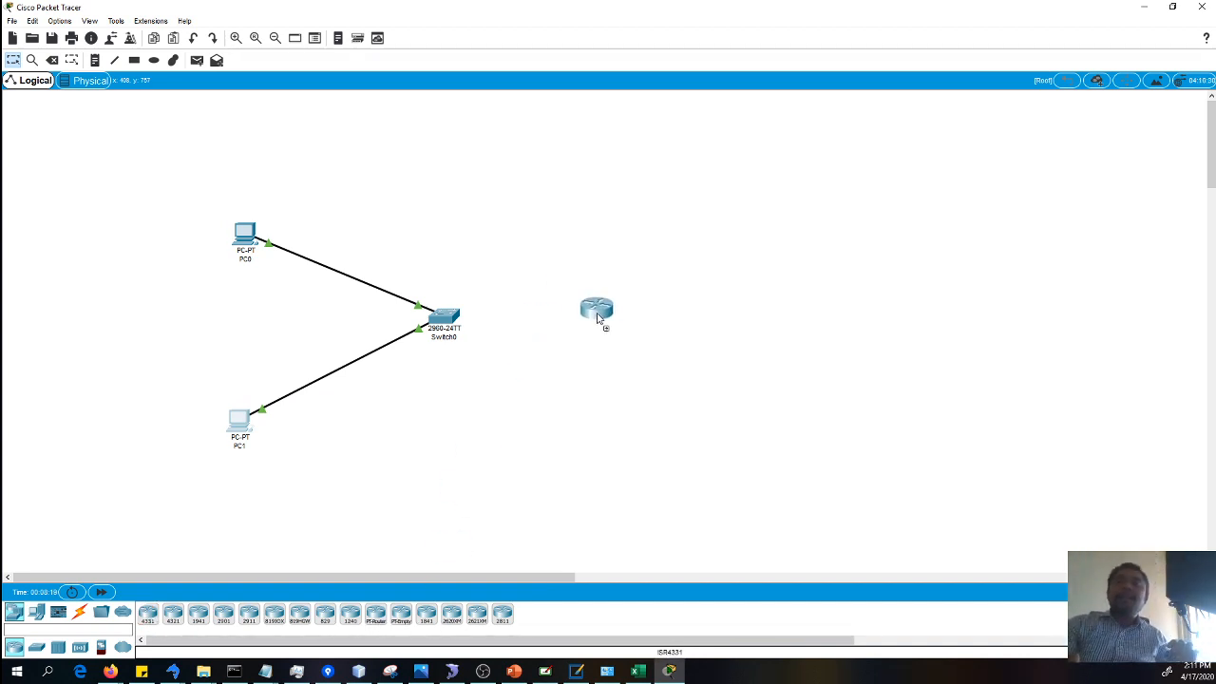
left_click(610, 308)
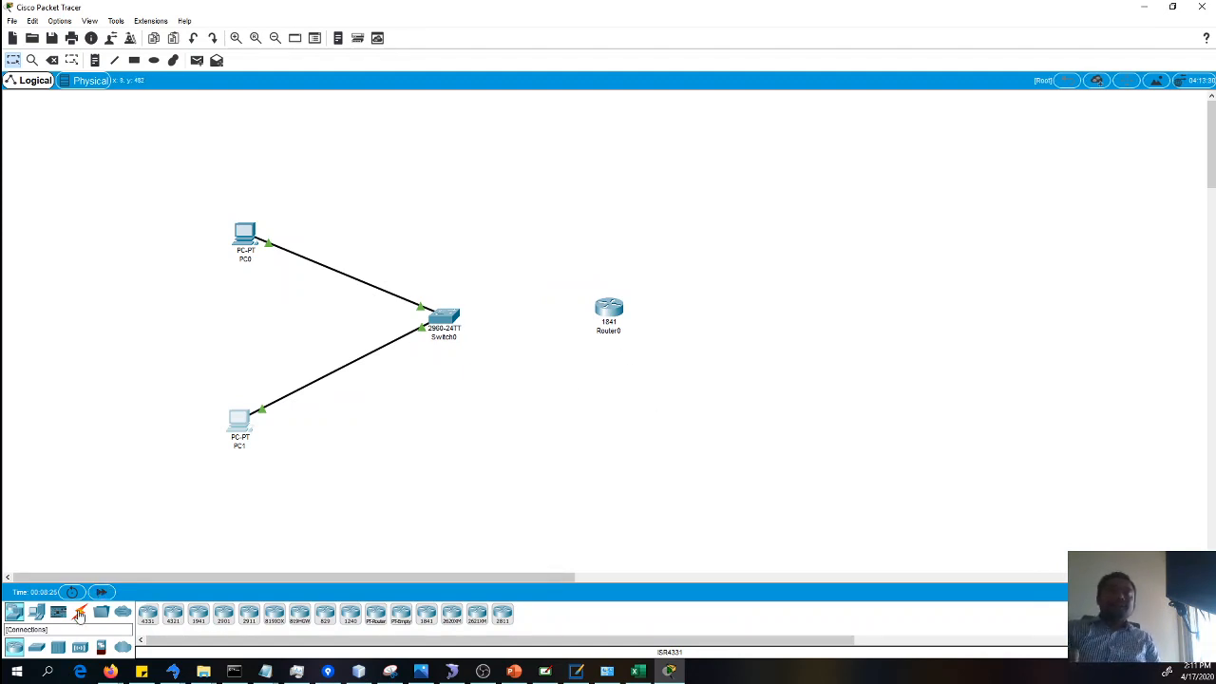
Connect Switch0's FastEthernet0/3 to Router0's FastEthernet0/0 with a copper straight-through cable
left_click(79, 615)
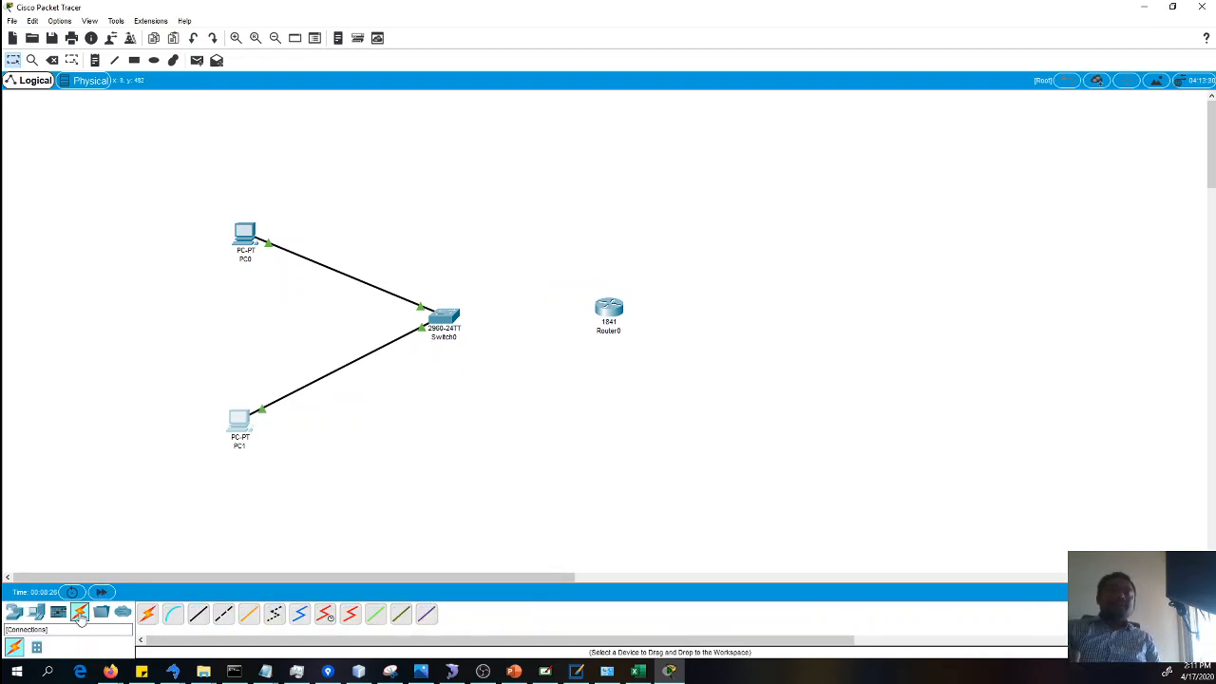
left_click(201, 618)
left_click(447, 318)
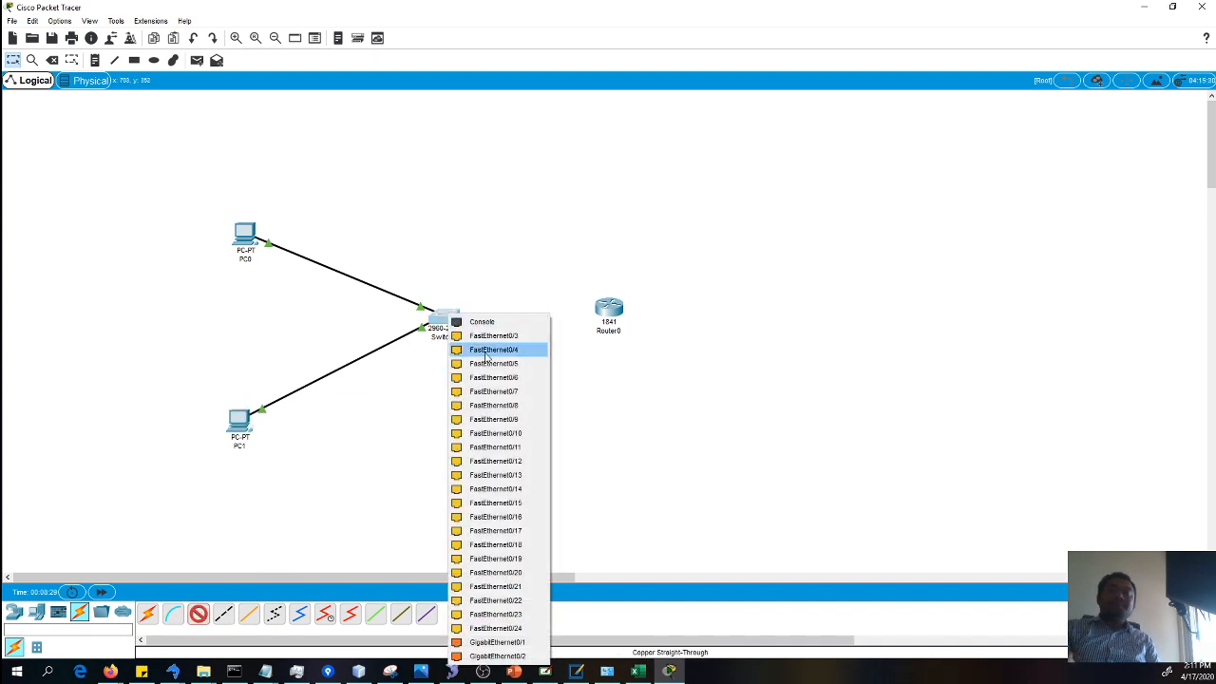
left_click(492, 336)
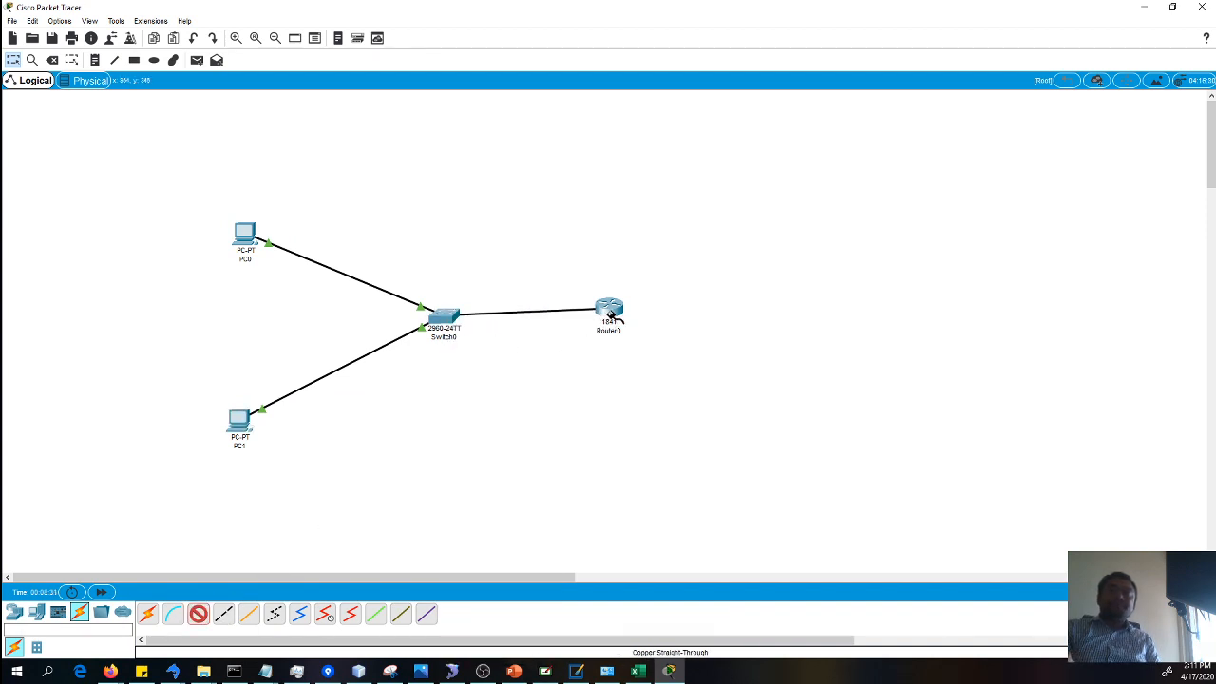
left_click(610, 315)
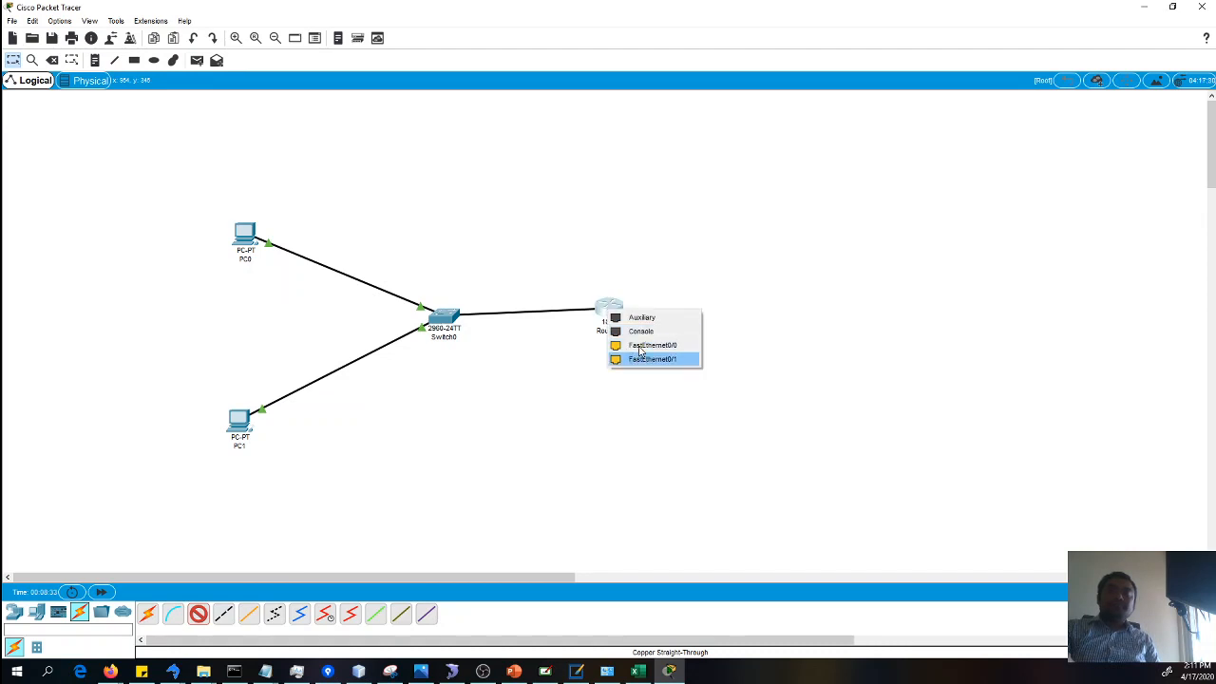
left_click(640, 345)
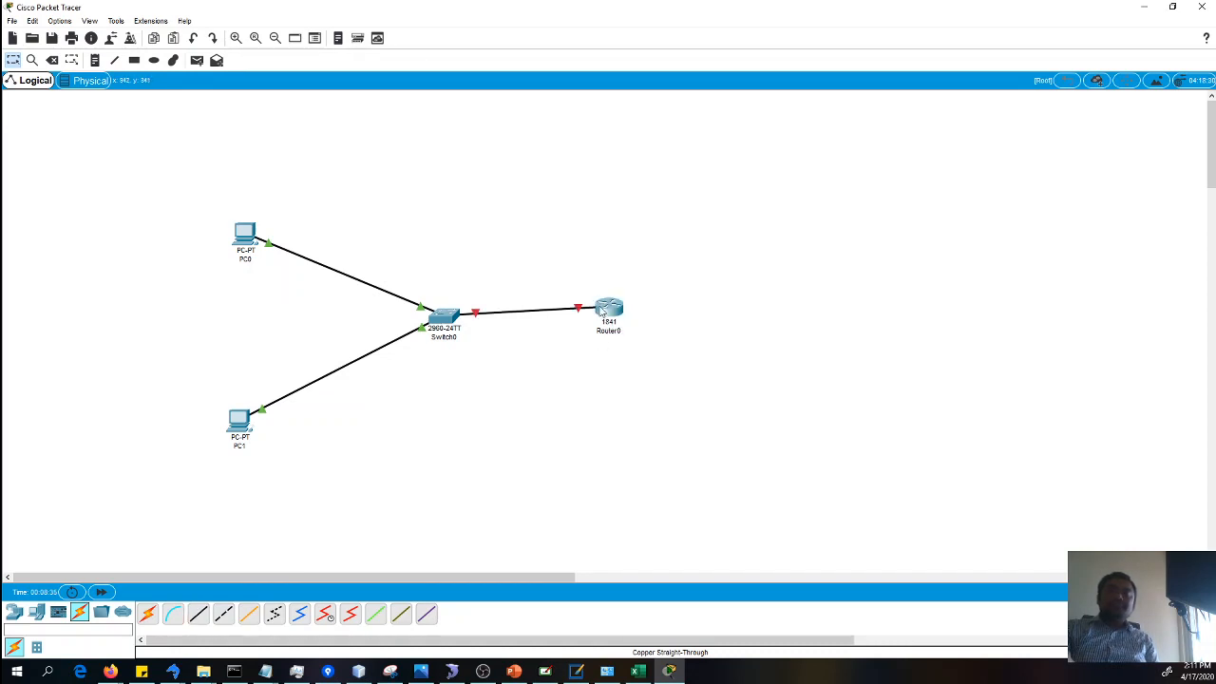
Look at Router0's physical view and check the port labels on the link between the switch and router
left_click(605, 315)
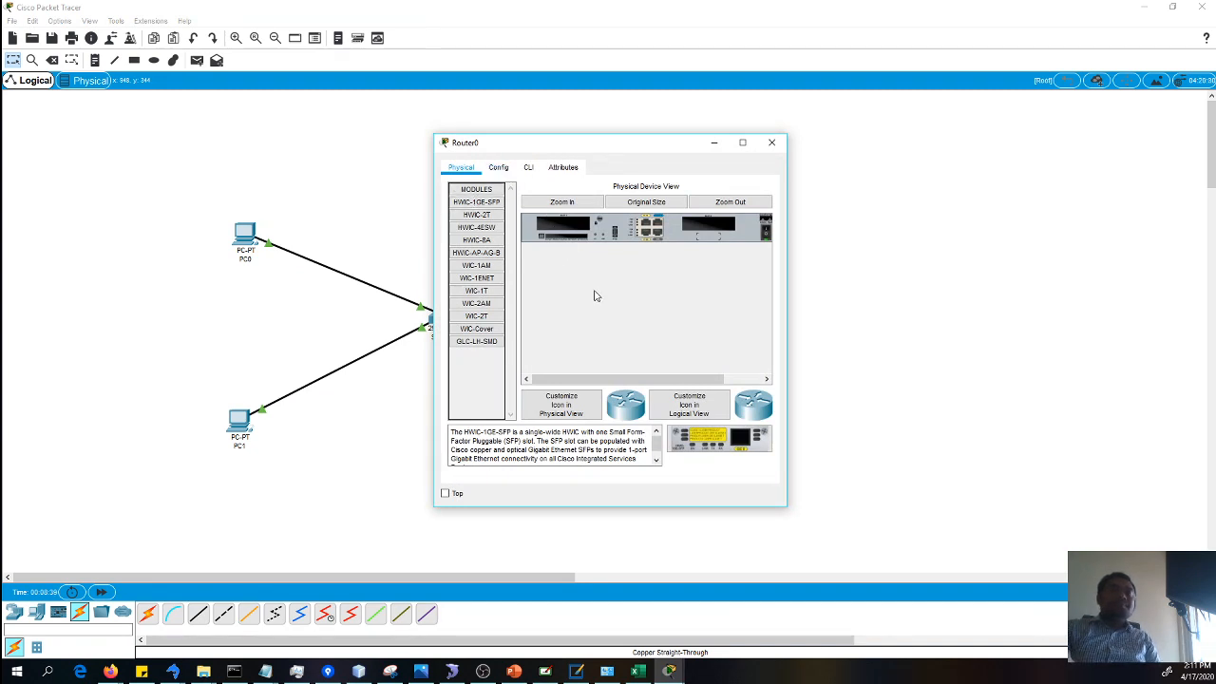
left_click(771, 143)
mouse_move(452, 321)
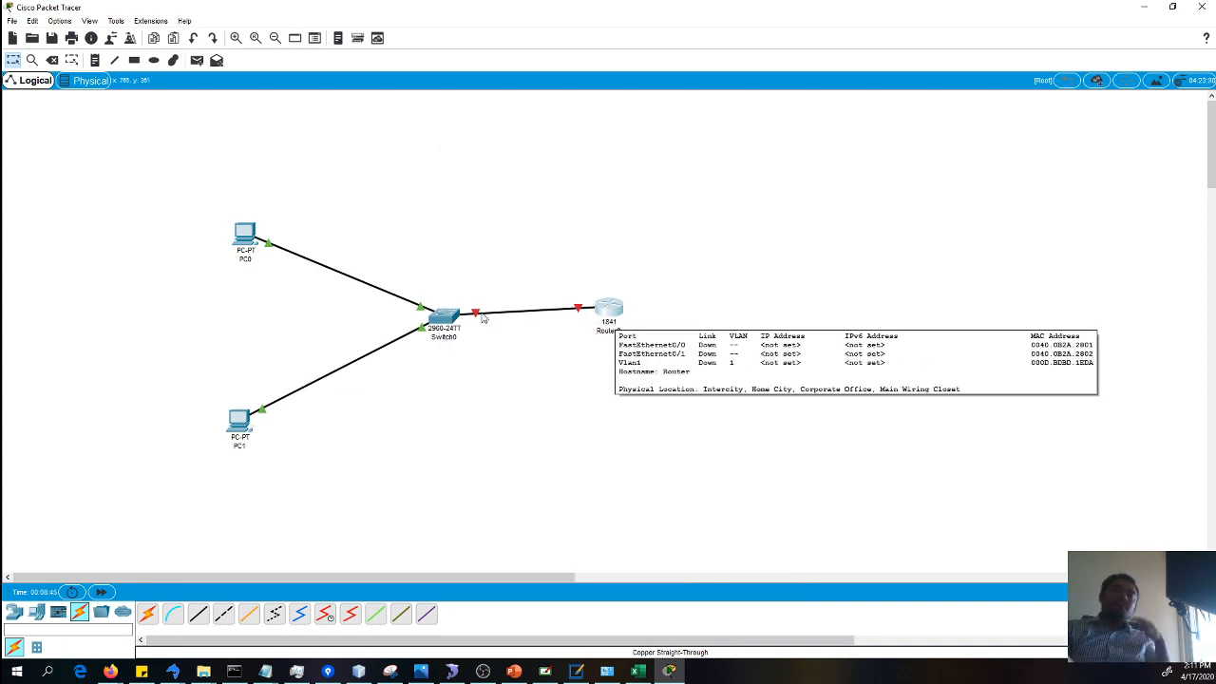
mouse_move(547, 328)
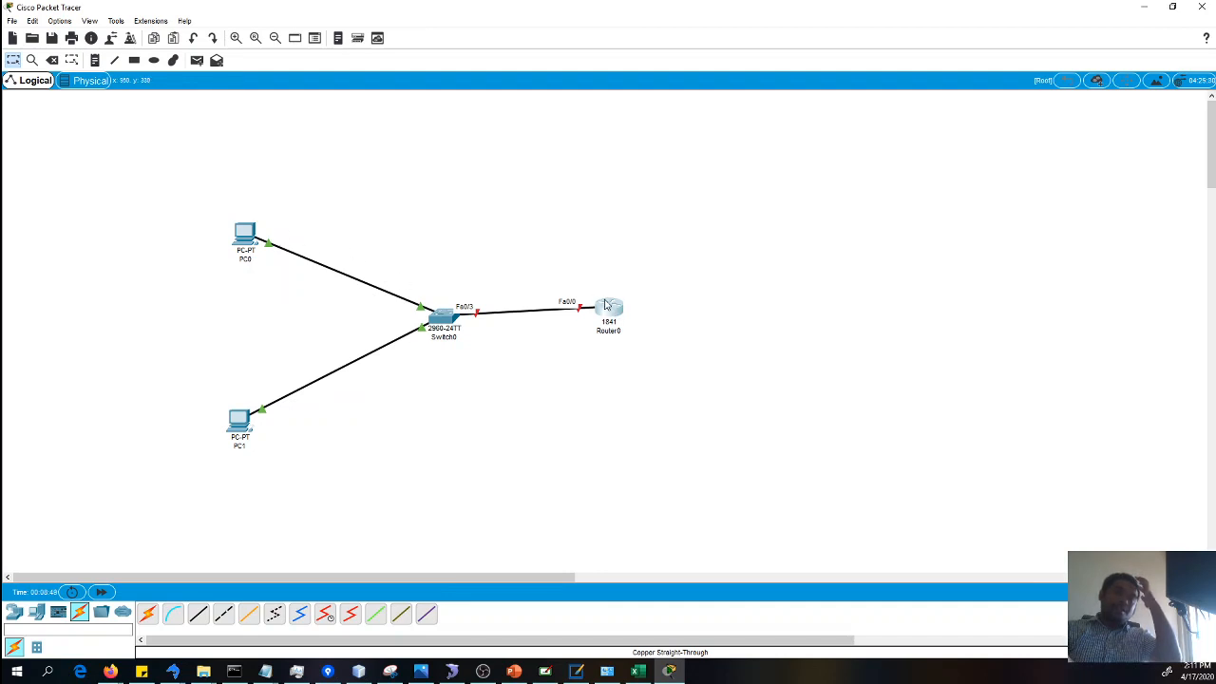
mouse_move(605, 304)
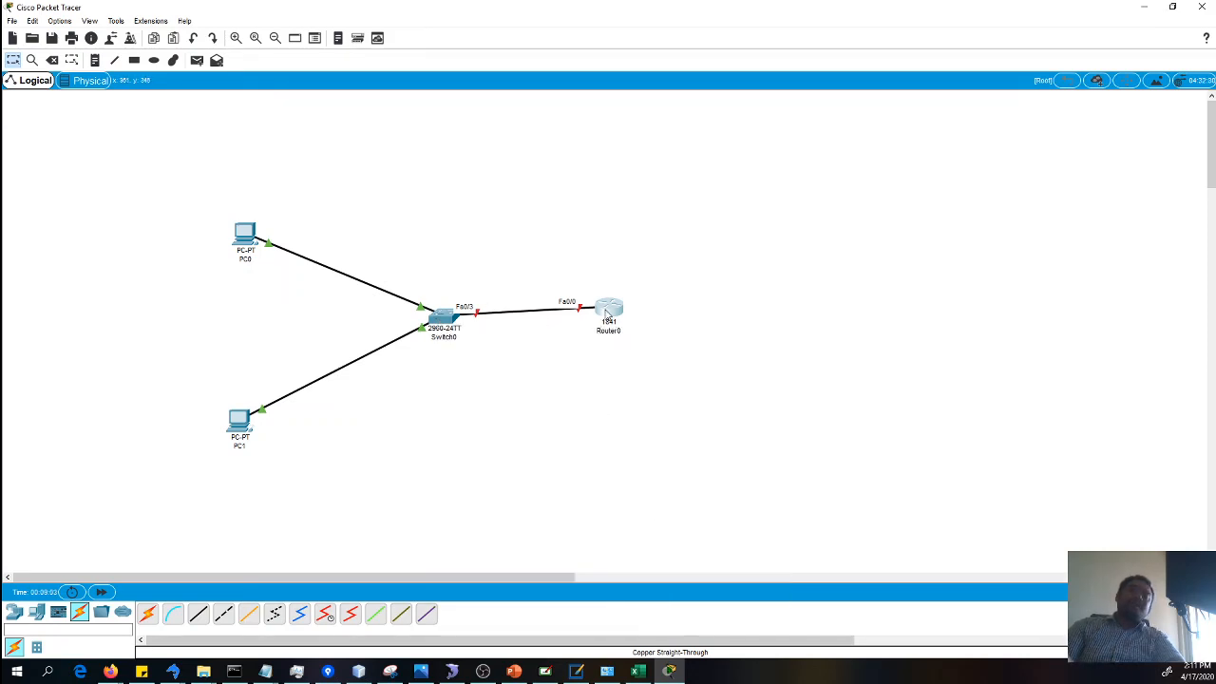
Decline Router0's initial configuration dialog and open its FastEthernet0/0 interface settings, keeping the network diagram in view
left_click(606, 313)
left_click(524, 170)
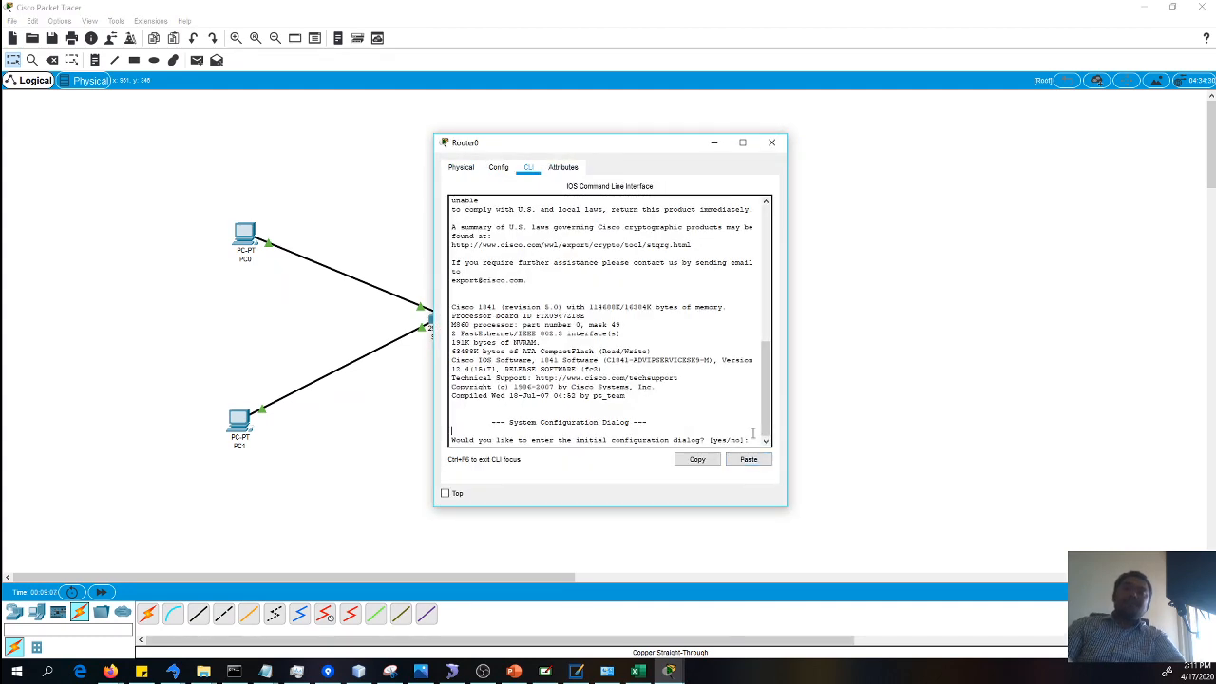
left_click(498, 167)
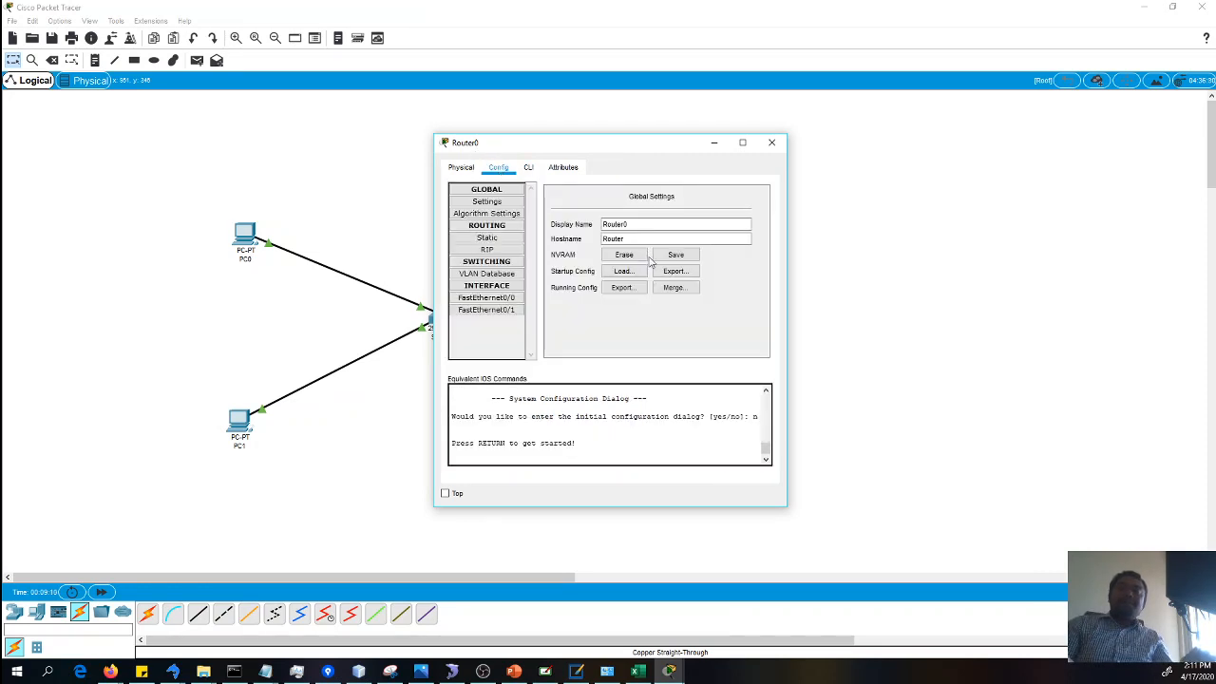
left_click(501, 299)
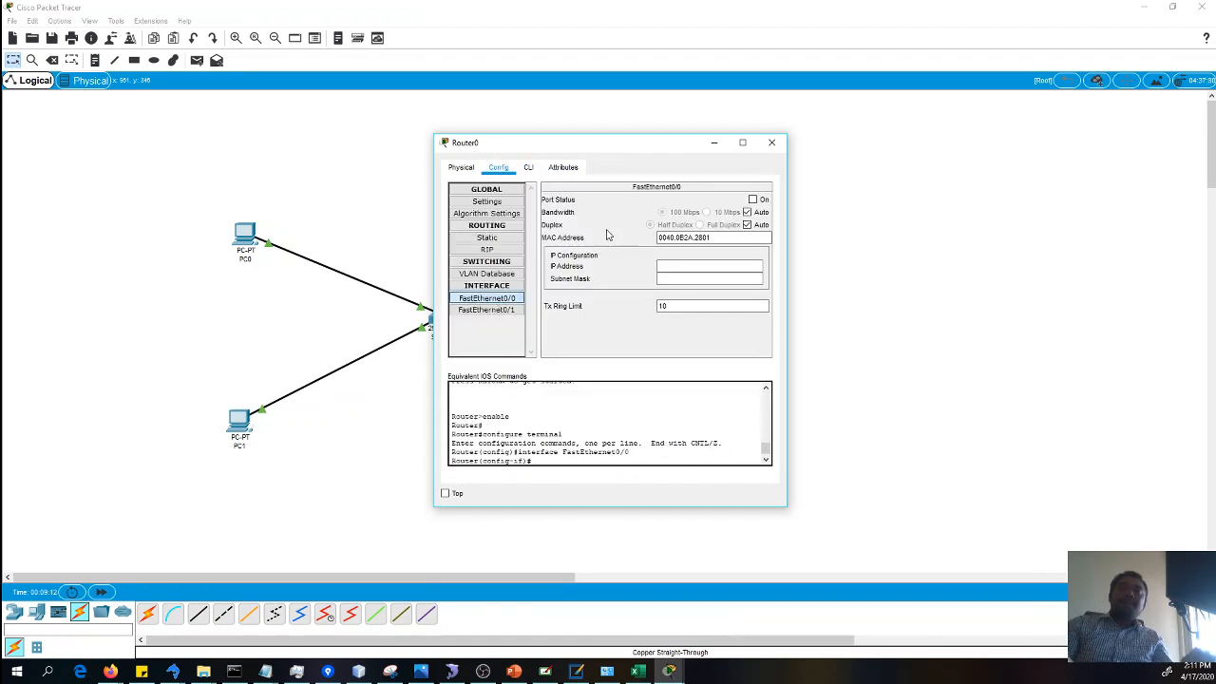
left_click(658, 269)
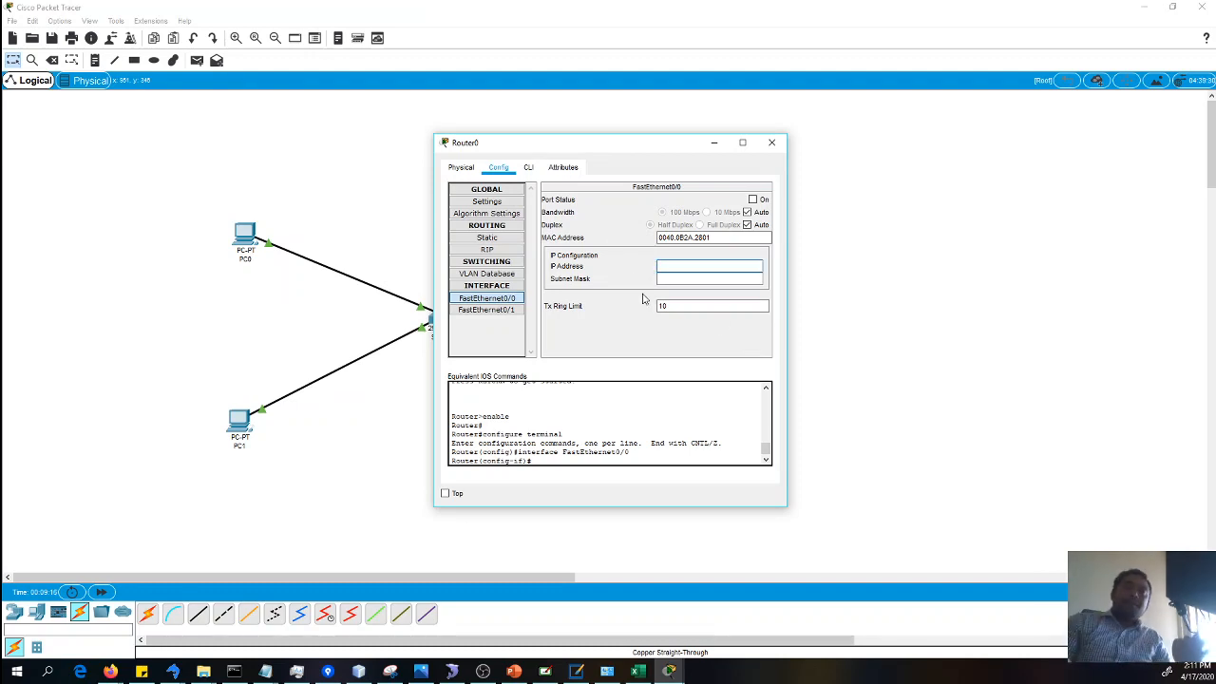
left_click_drag(622, 150, 1000, 184)
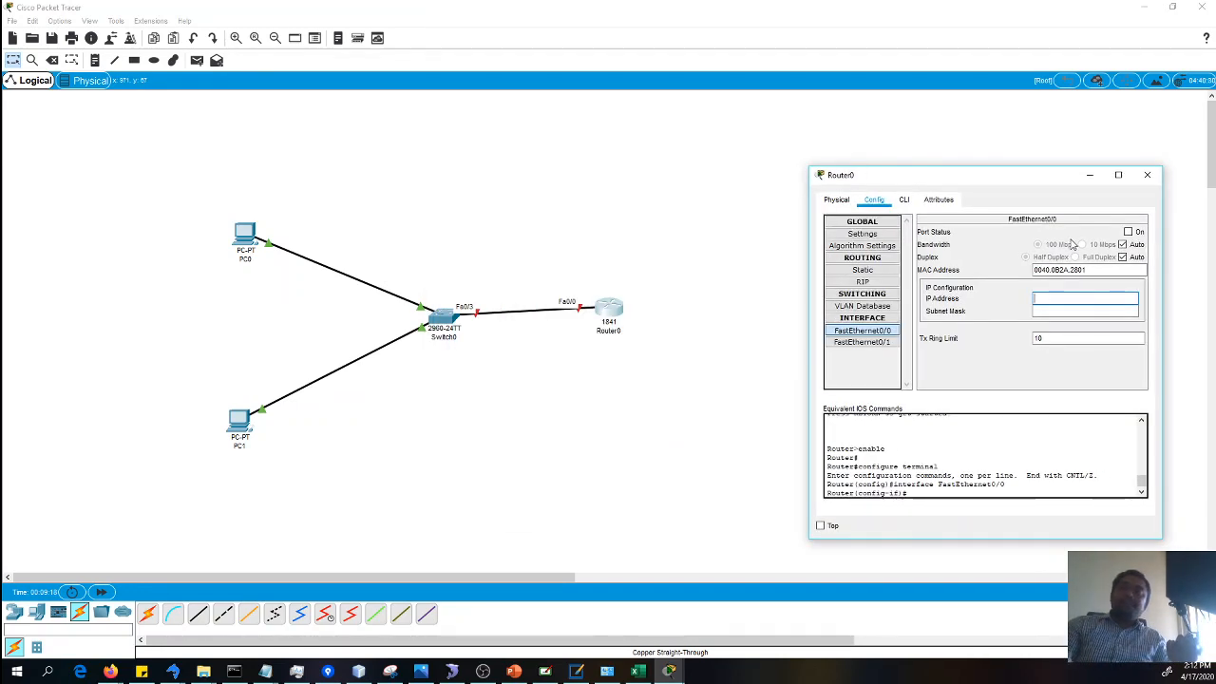
Move the switch end of PC0's cable to Switch0's FastEthernet0/4 port
left_click(551, 319)
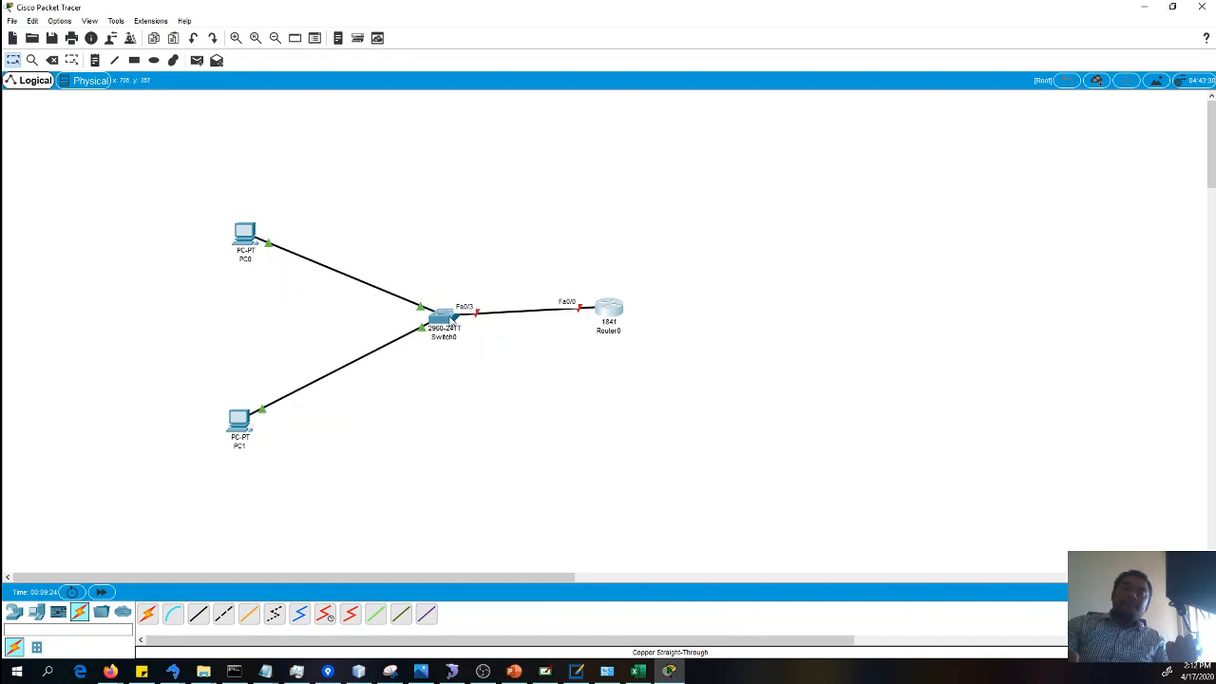
left_click(419, 310)
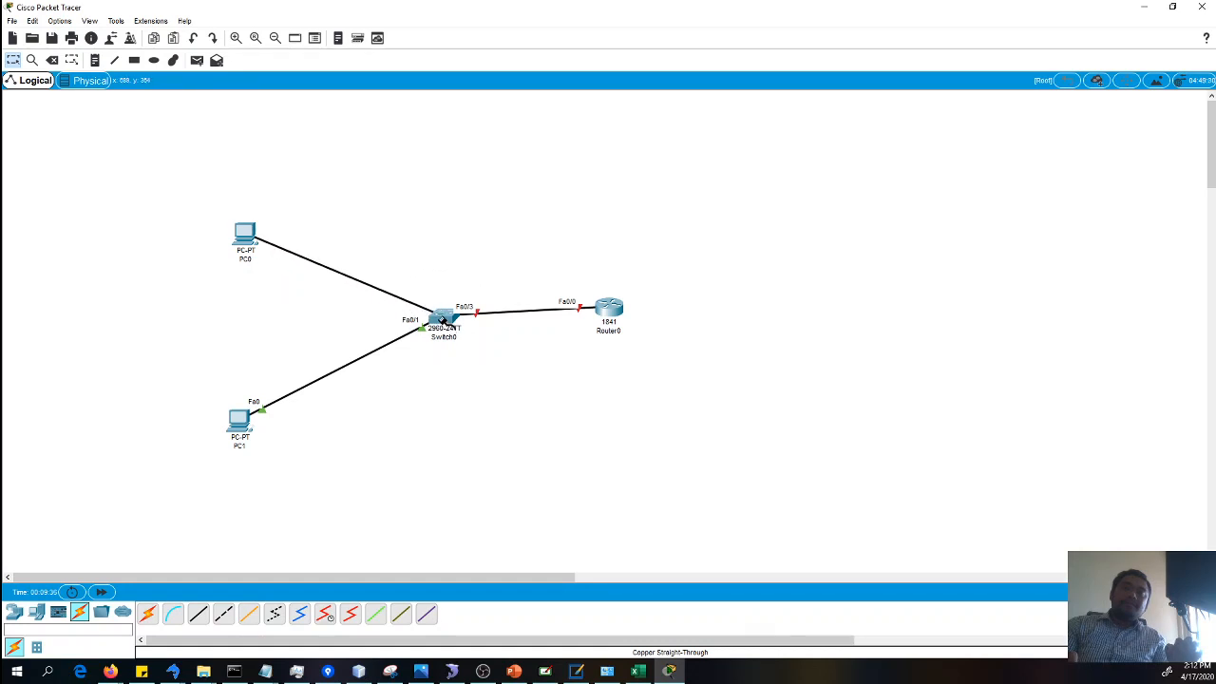
left_click(439, 319)
left_click(465, 350)
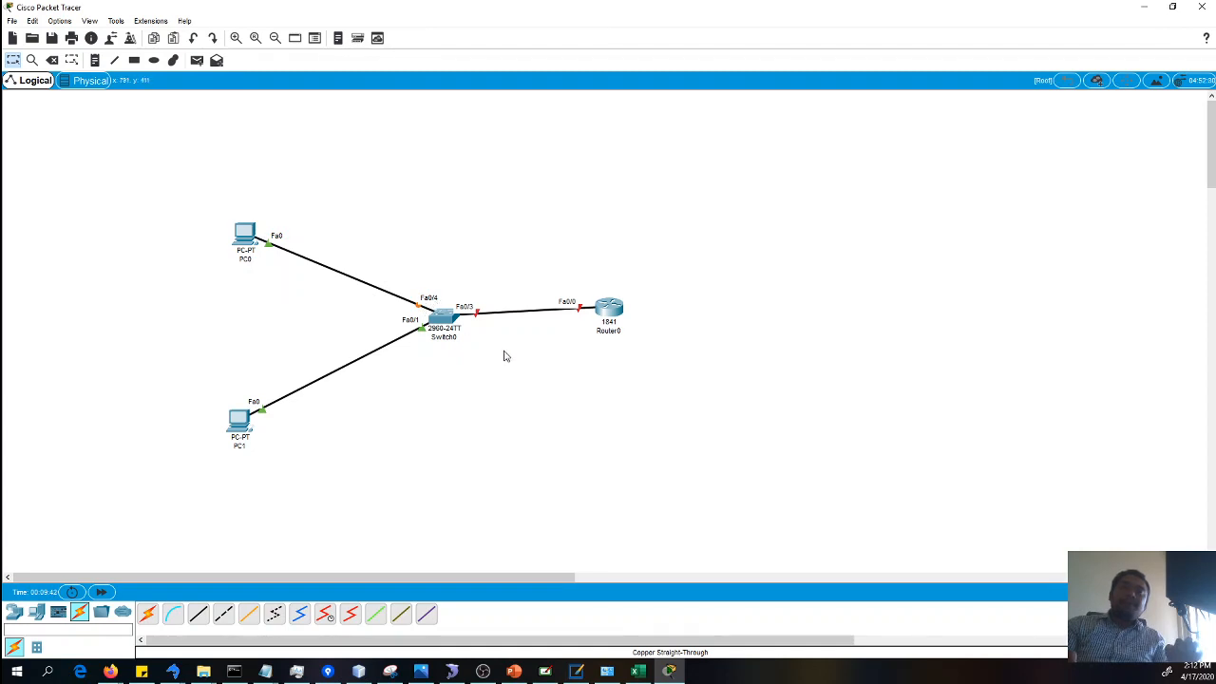
Assign Router0's FastEthernet0/0 interface the IP address 192.168.1.10 with subnet mask 255.255.255.0
left_click(609, 309)
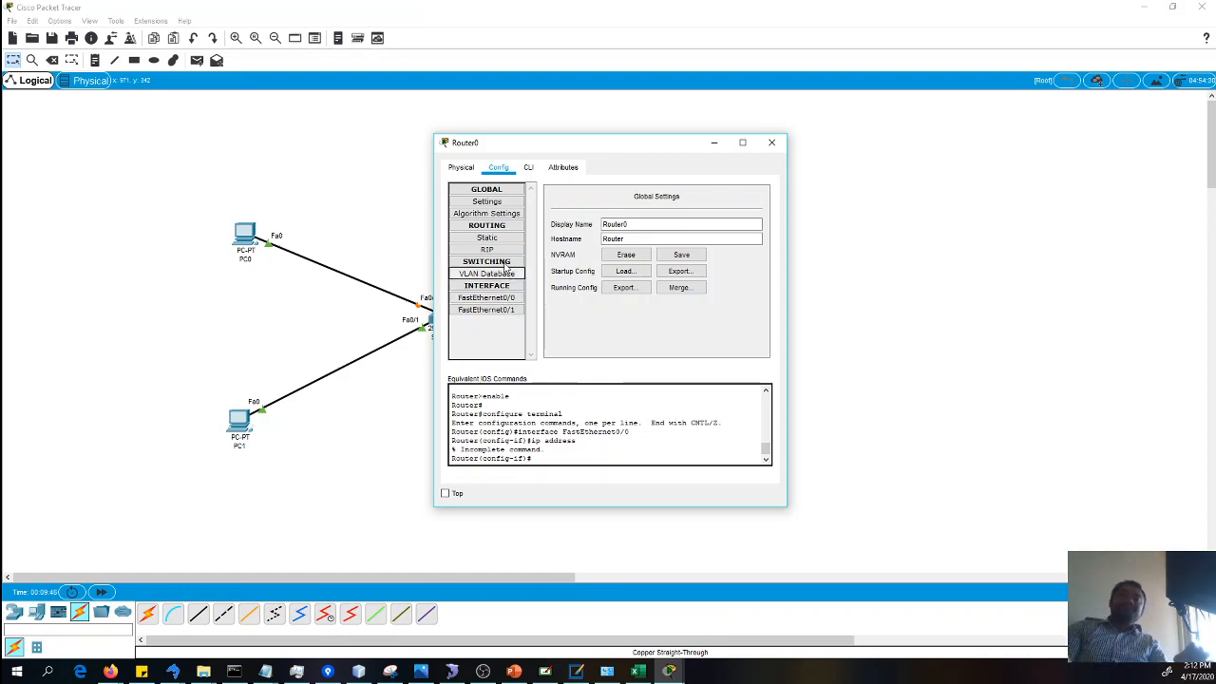
left_click(487, 297)
left_click(673, 273)
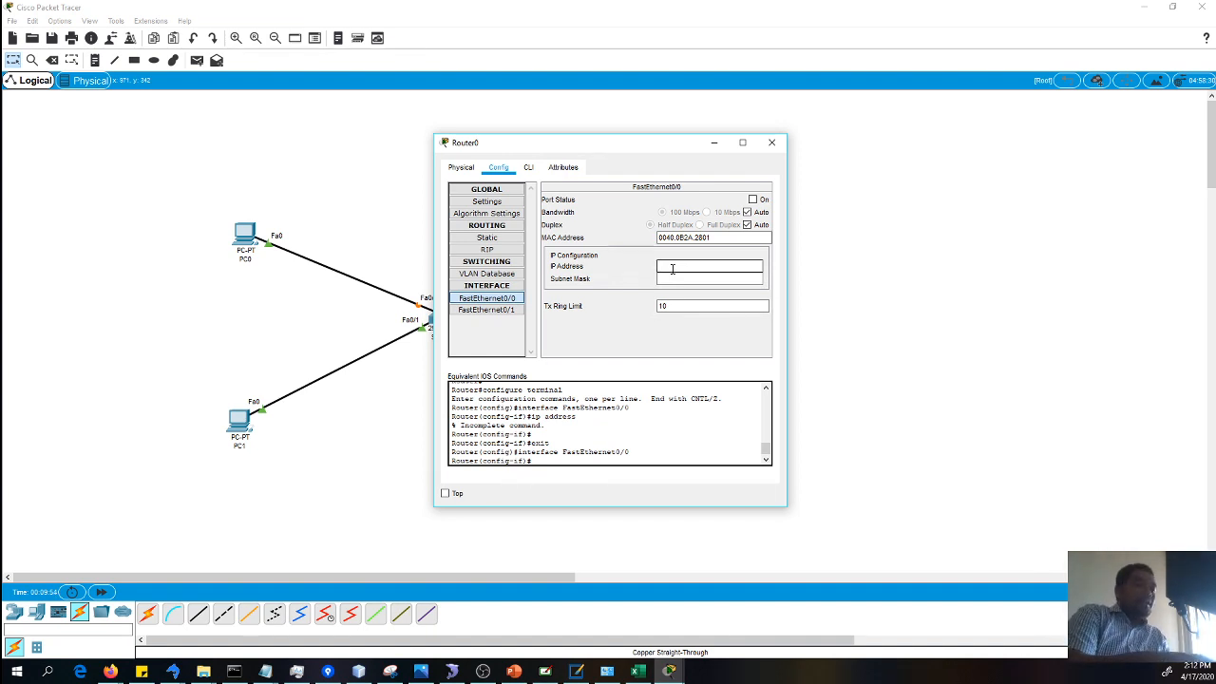
type("19")
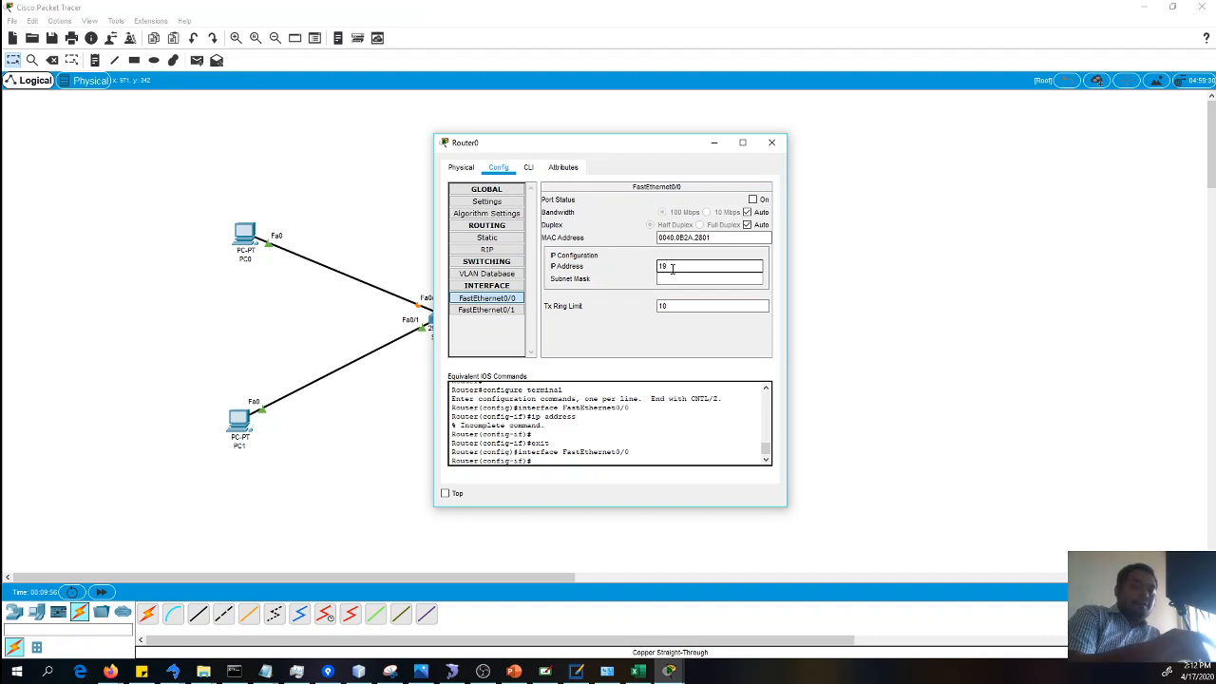
type("2.")
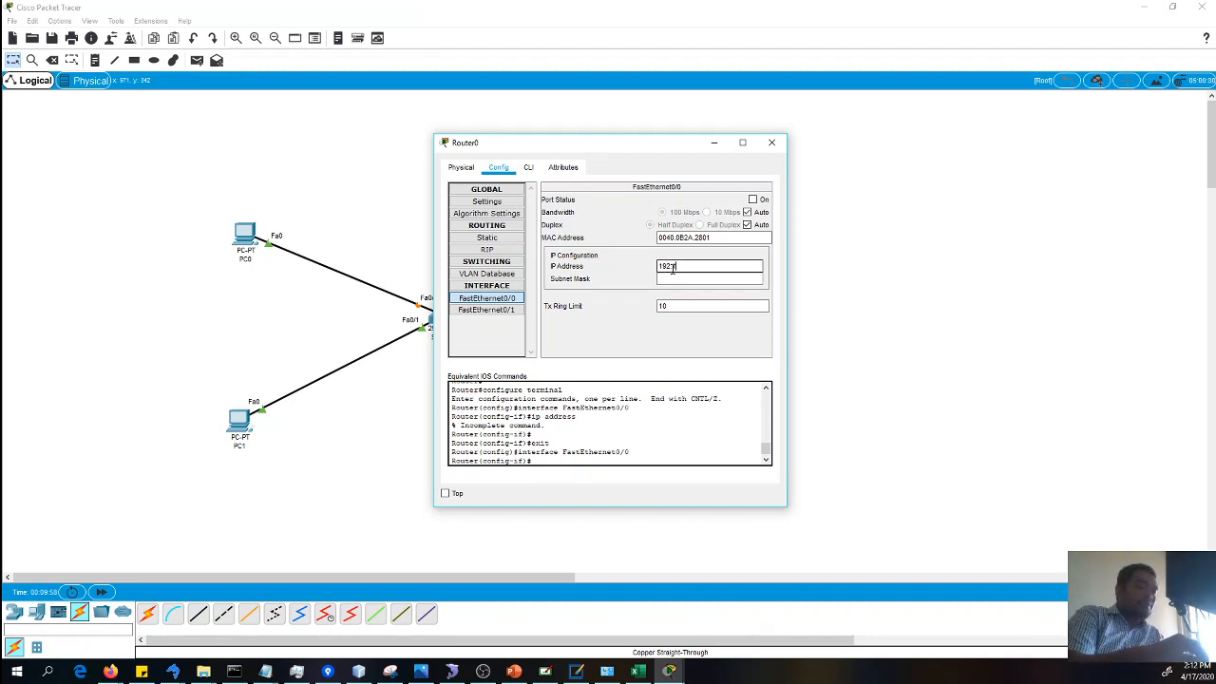
type("168")
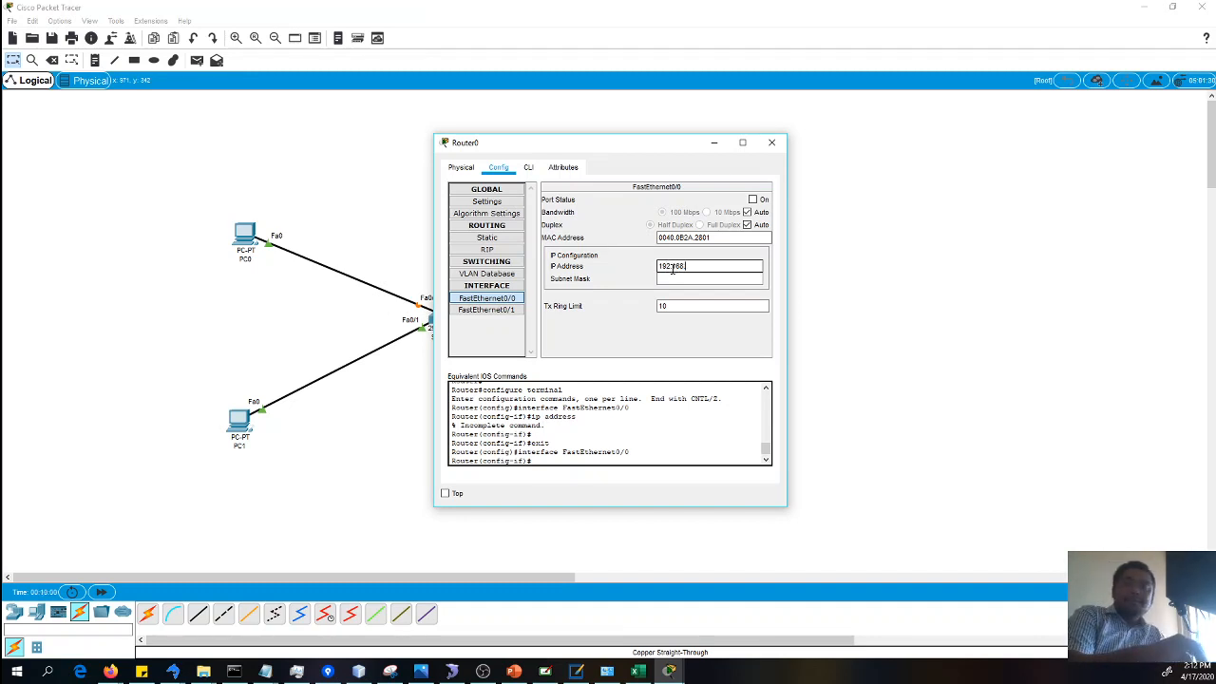
type(".1.10")
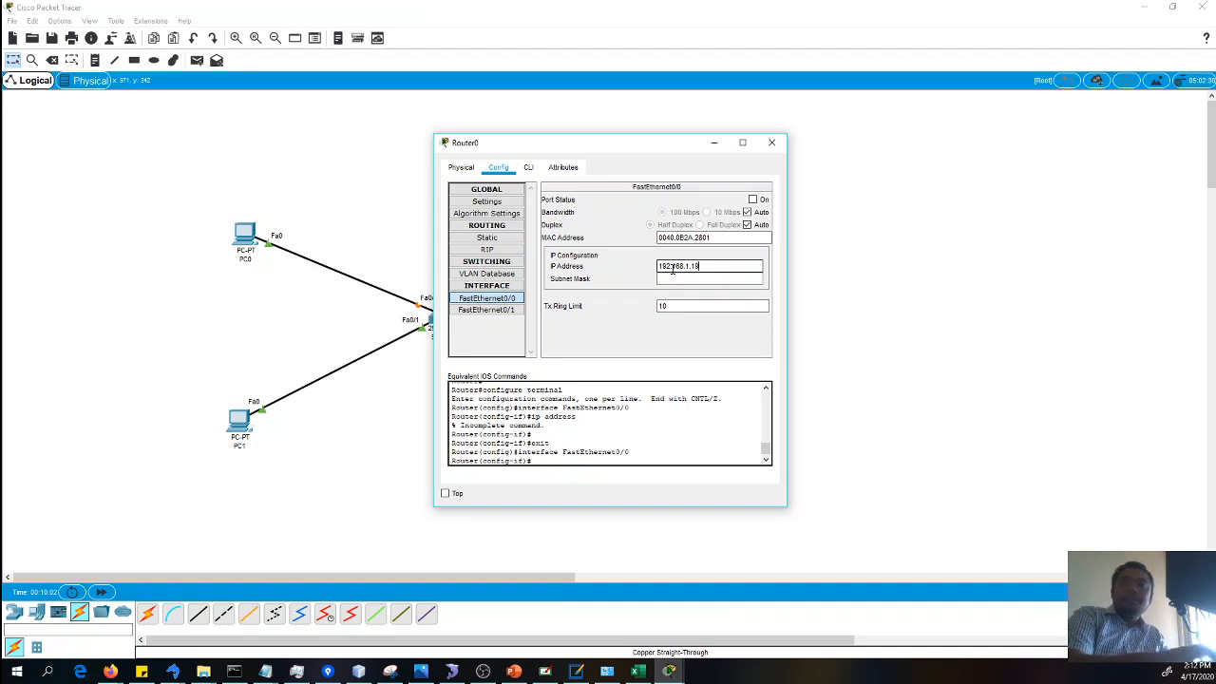
key("BackSpace")
type("0")
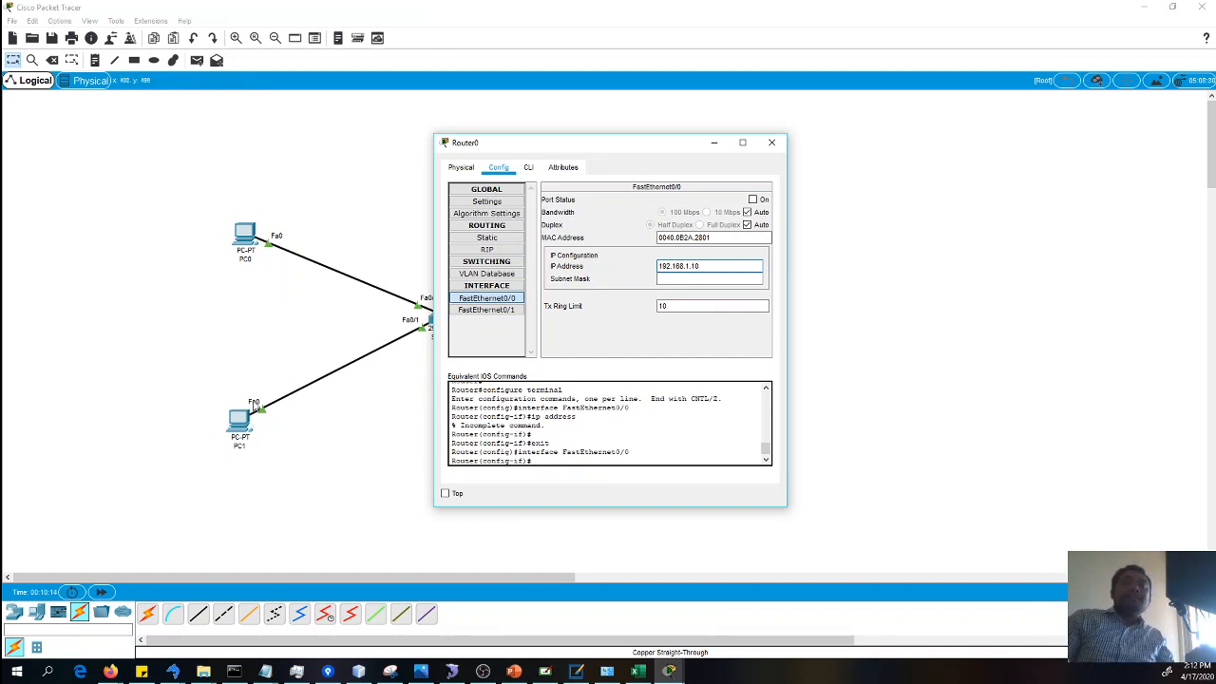
left_click(672, 281)
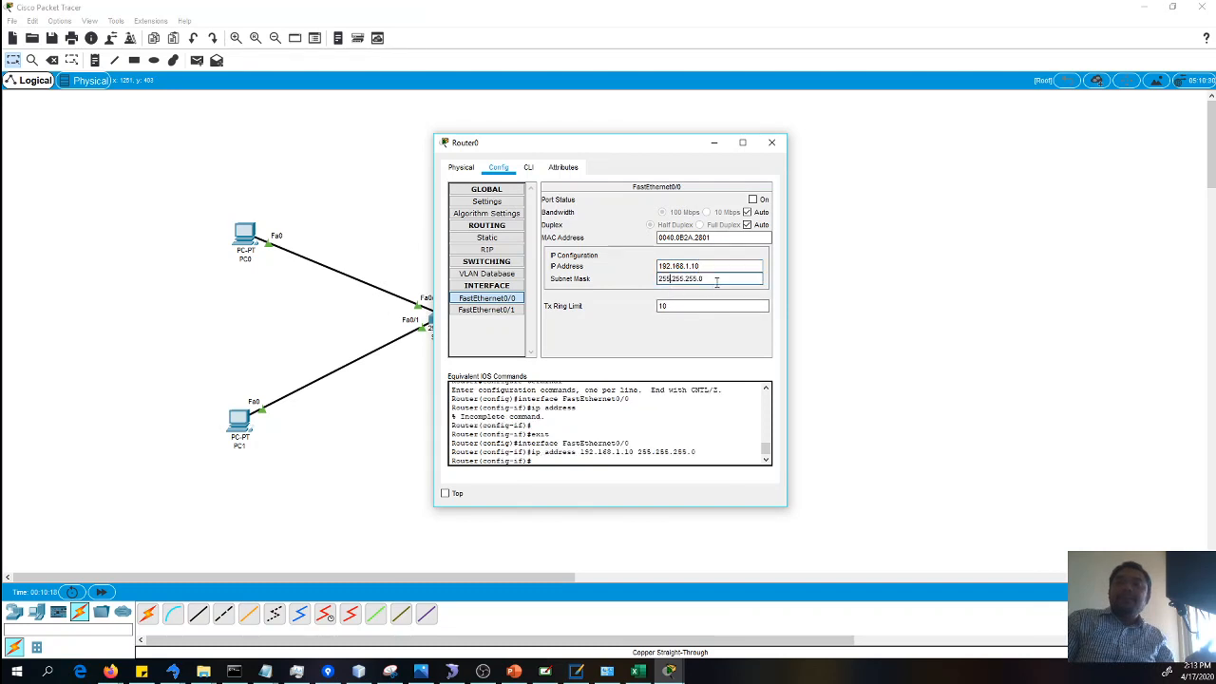
left_click_drag(703, 279, 588, 250)
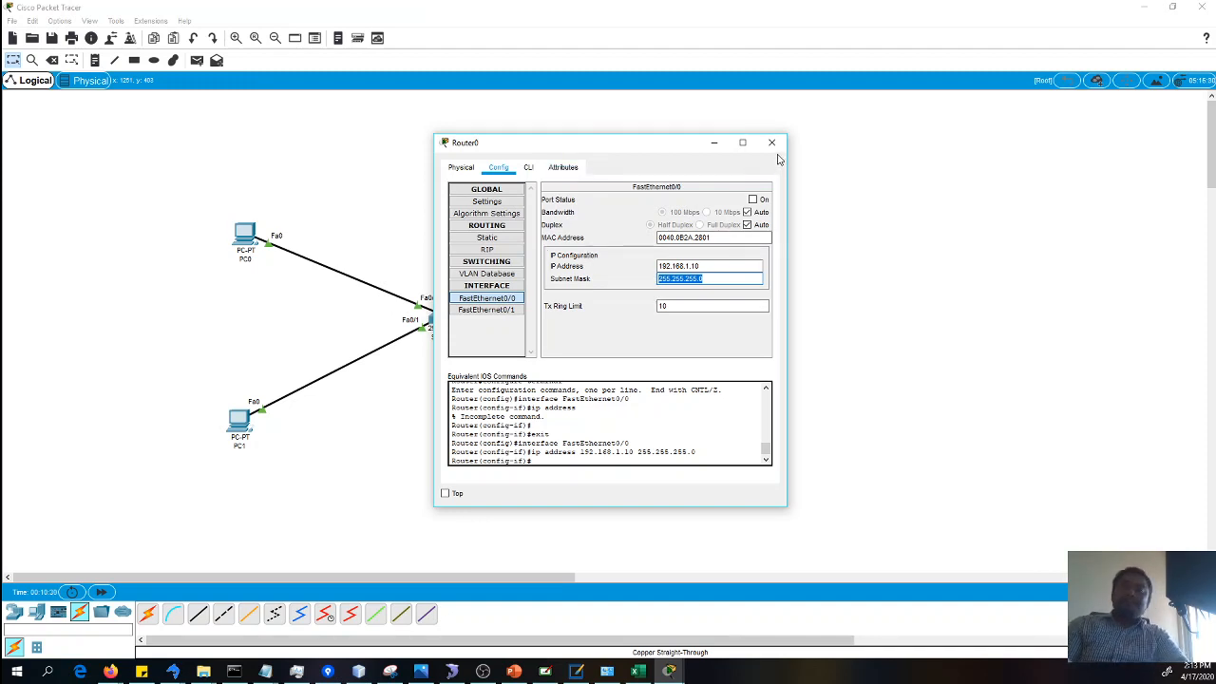
Enable Router0's FastEthernet0/0 from the command line with "no shut" and leave configuration mode with "end"
left_click(529, 169)
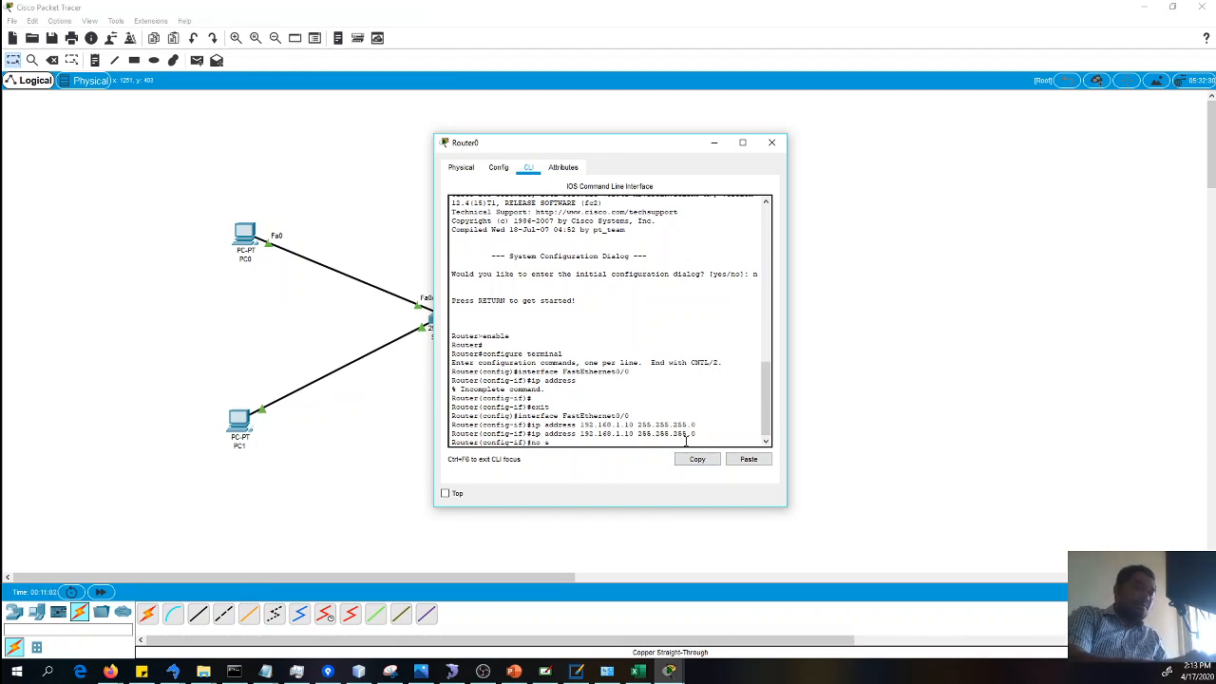
type("hu")
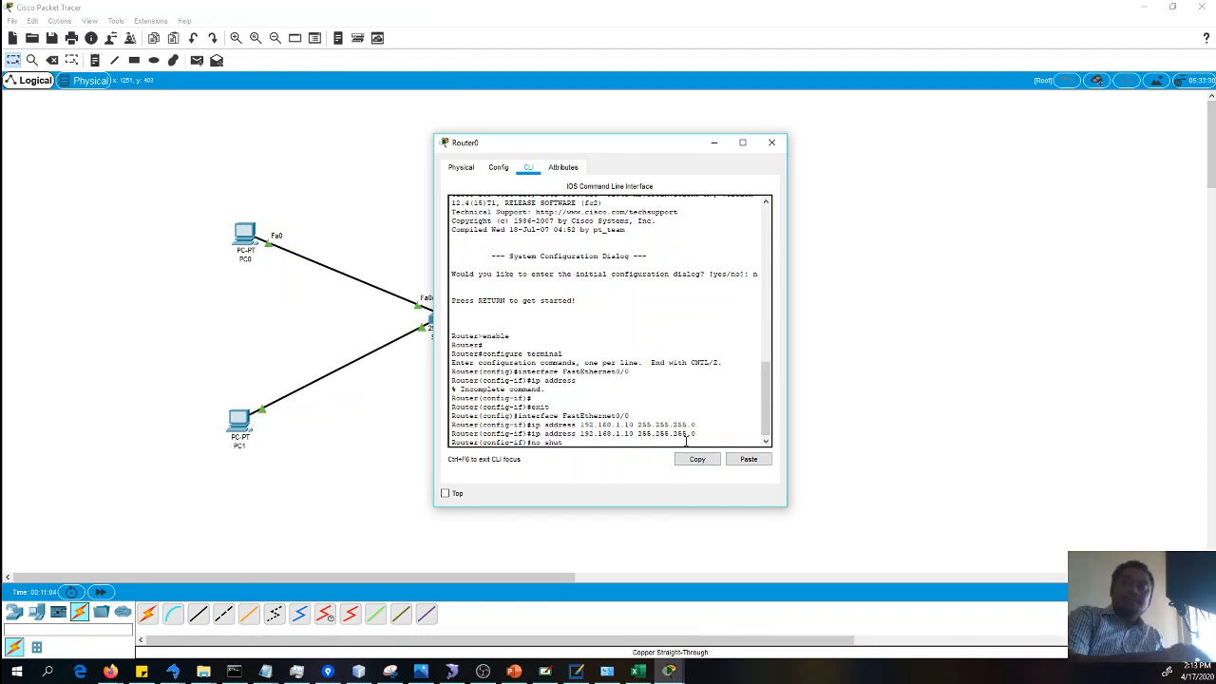
type("t")
key("Return")
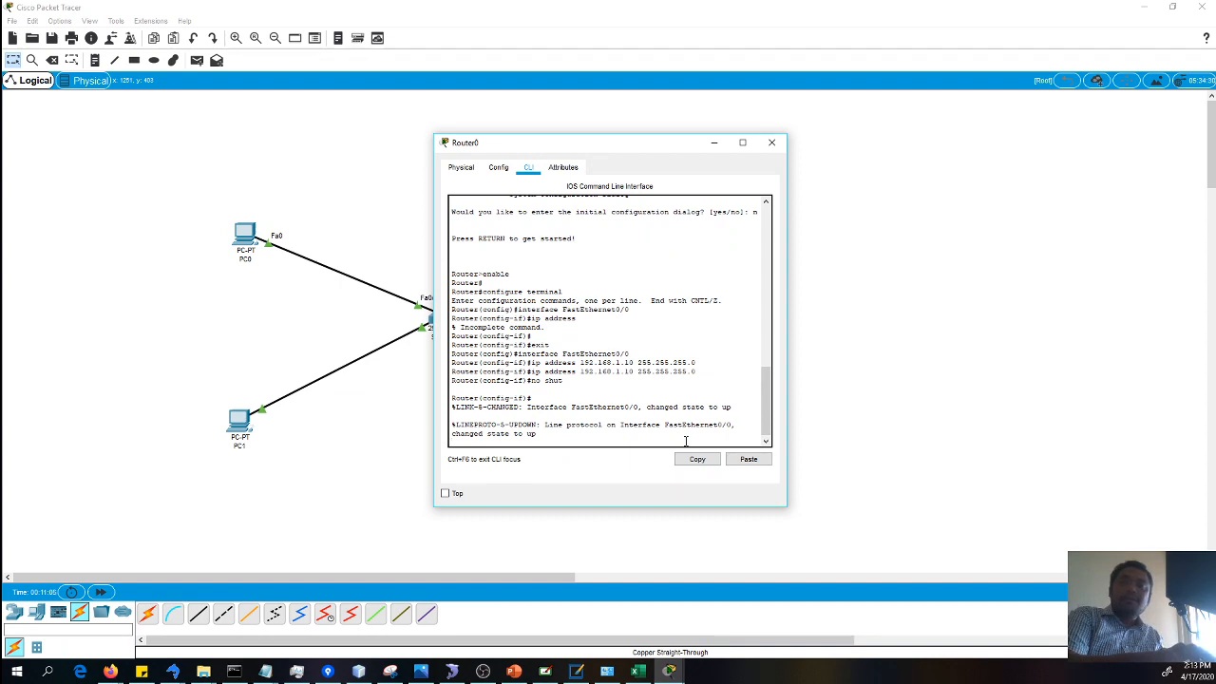
key("Return")
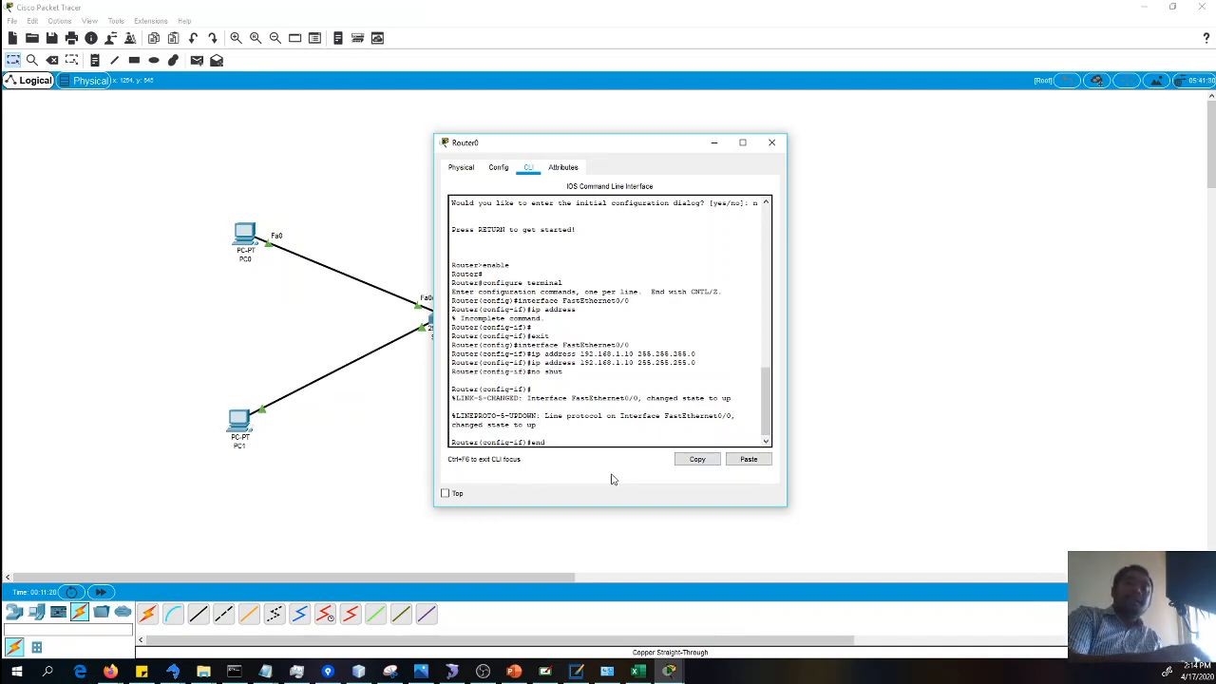
key("Return")
key("Return")
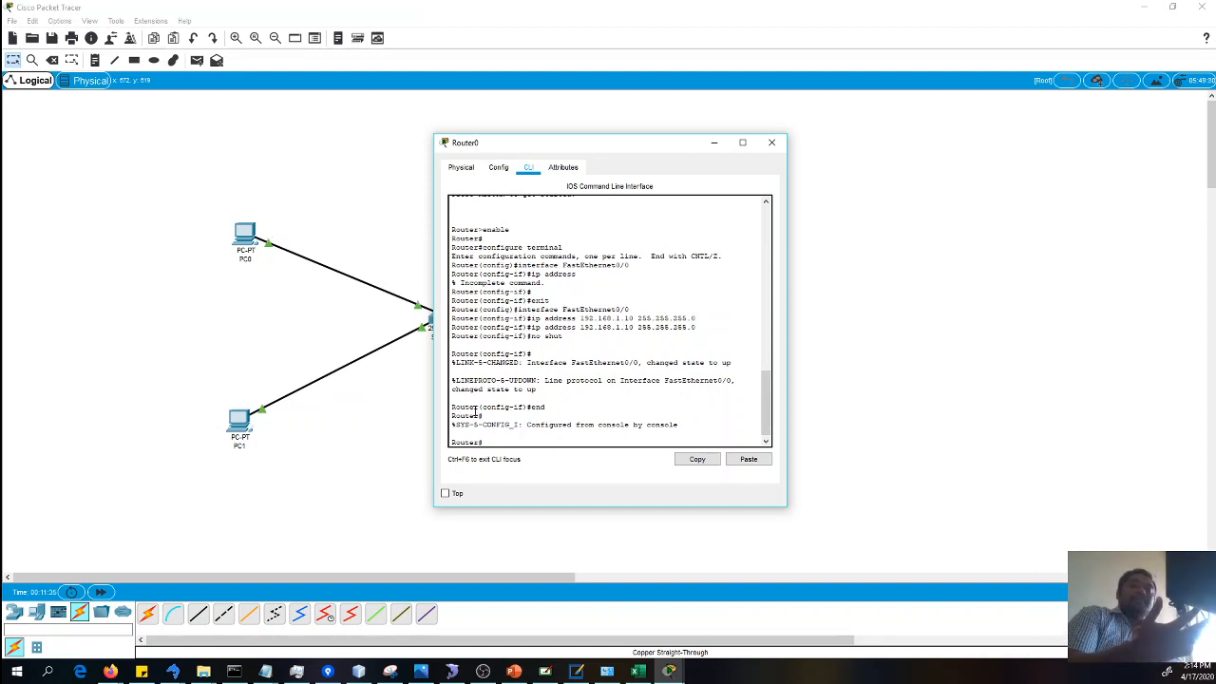
Run "show ip int" on Router0 and page through the full interface details
type("sho")
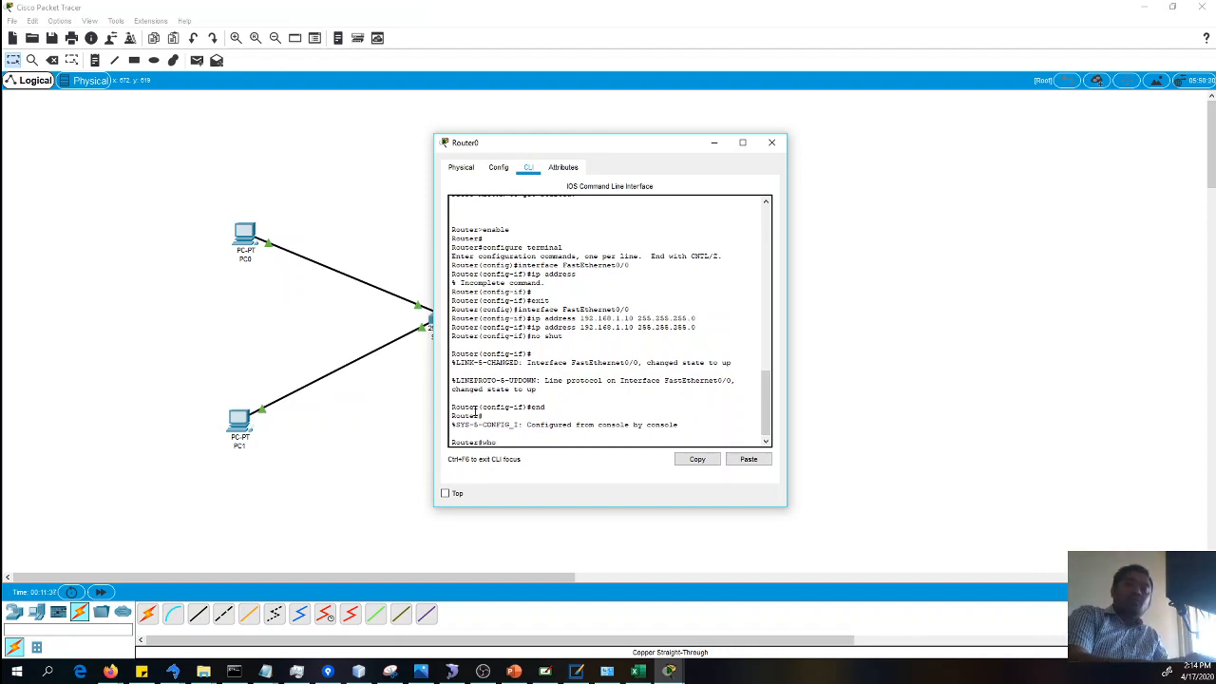
key("BackSpace")
key("BackSpace")
key("BackSpace")
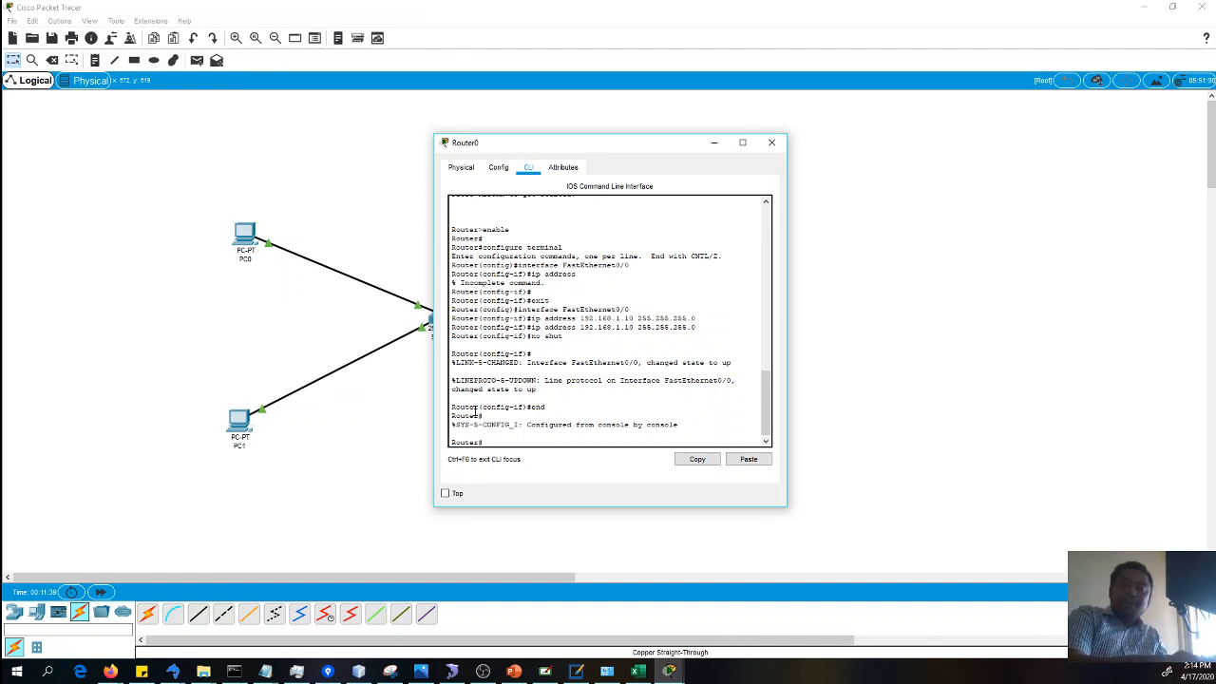
type("show")
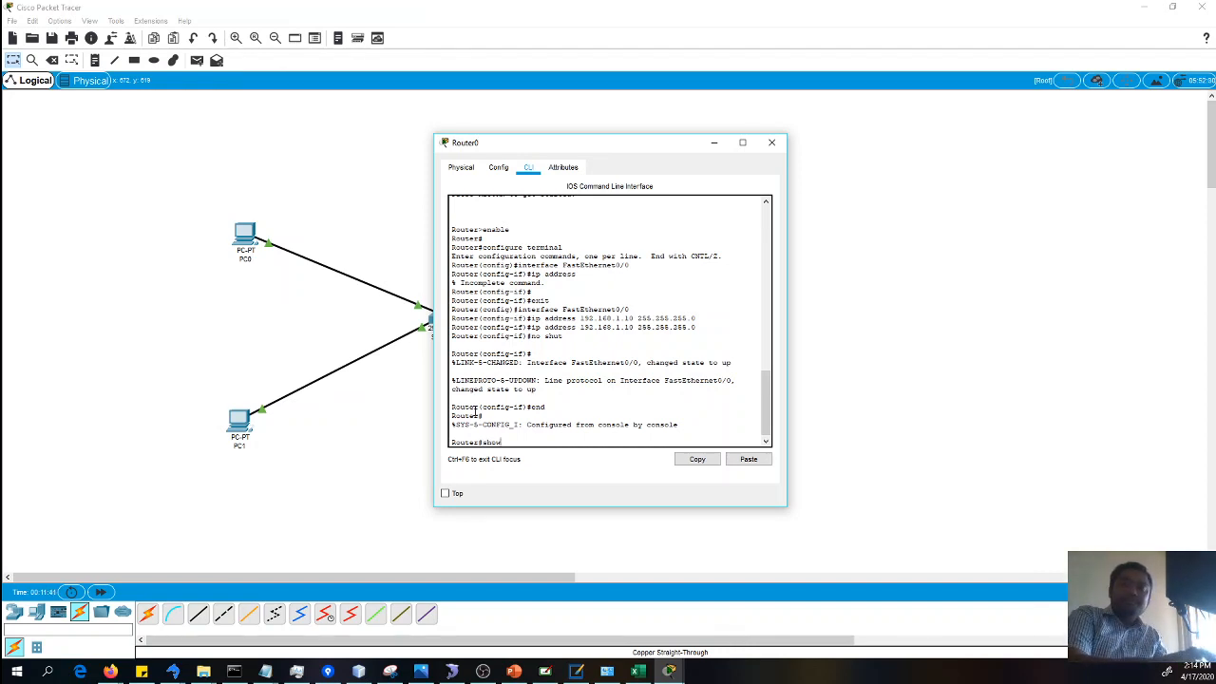
type(" co")
key("BackSpace")
key("BackSpace")
type("int")
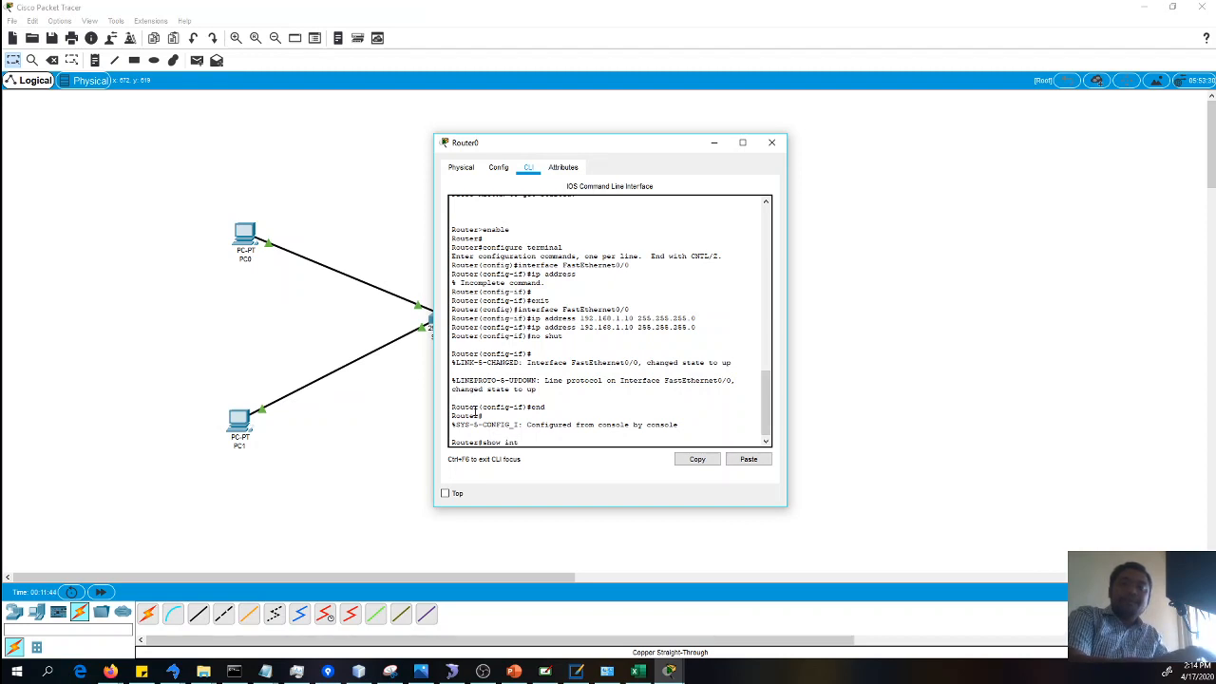
key("BackSpace")
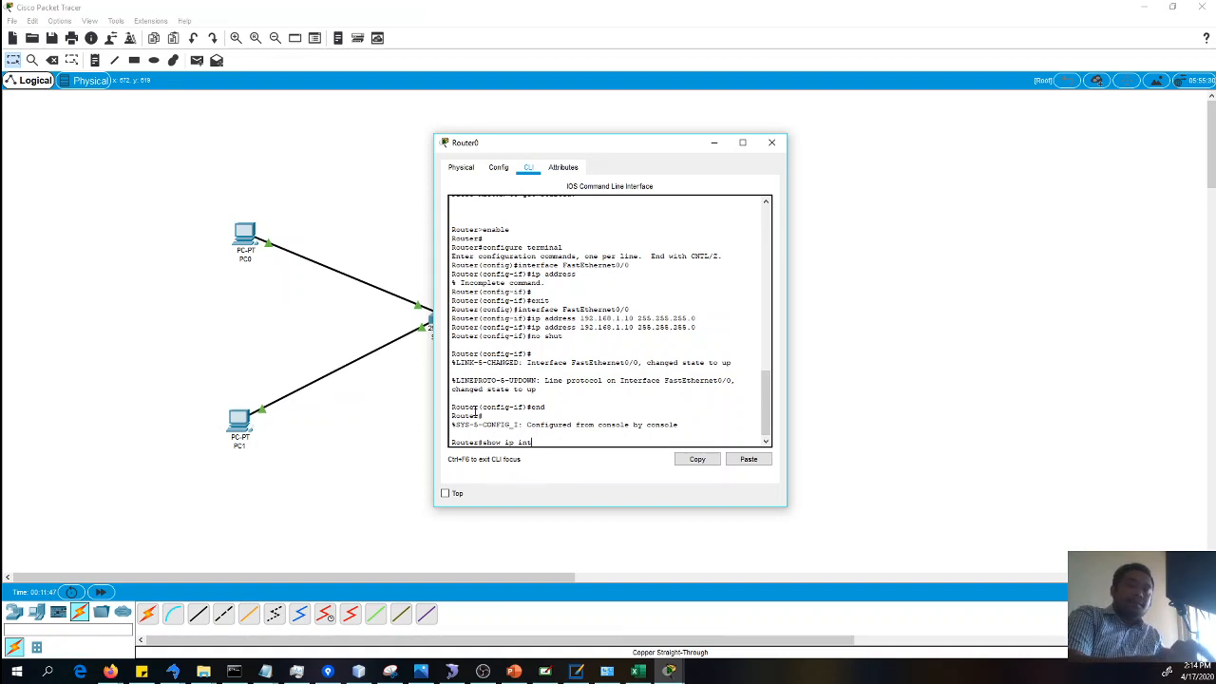
type("p int")
key("Return")
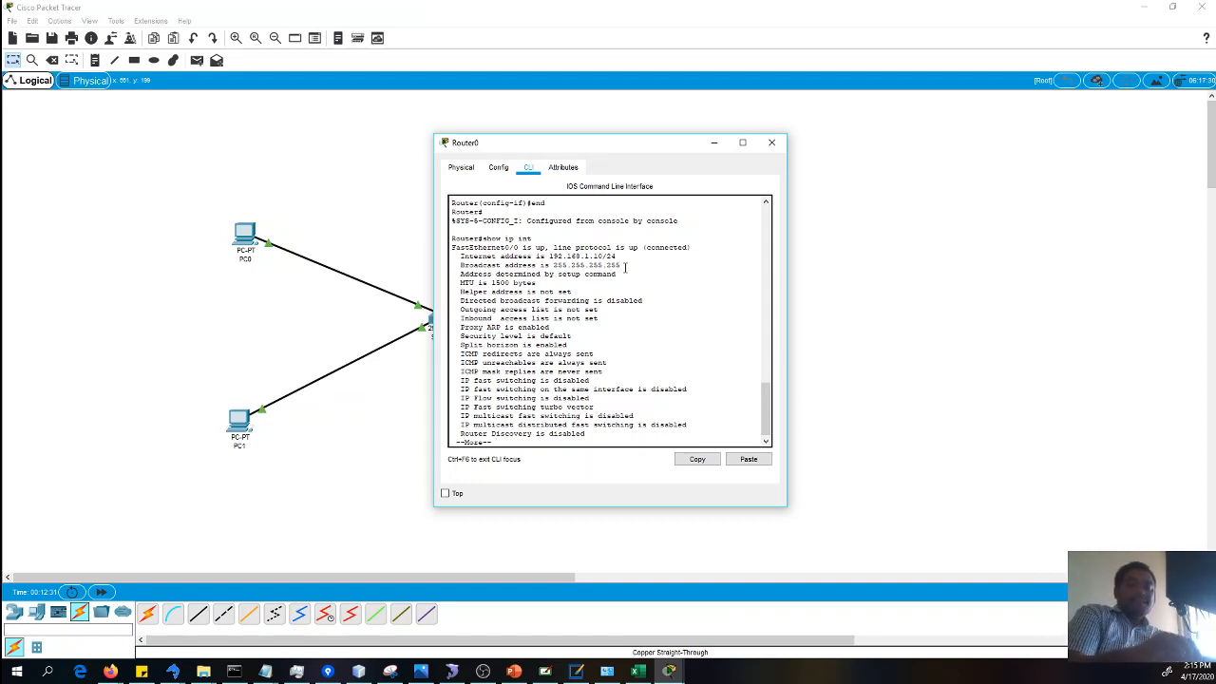
key("Return")
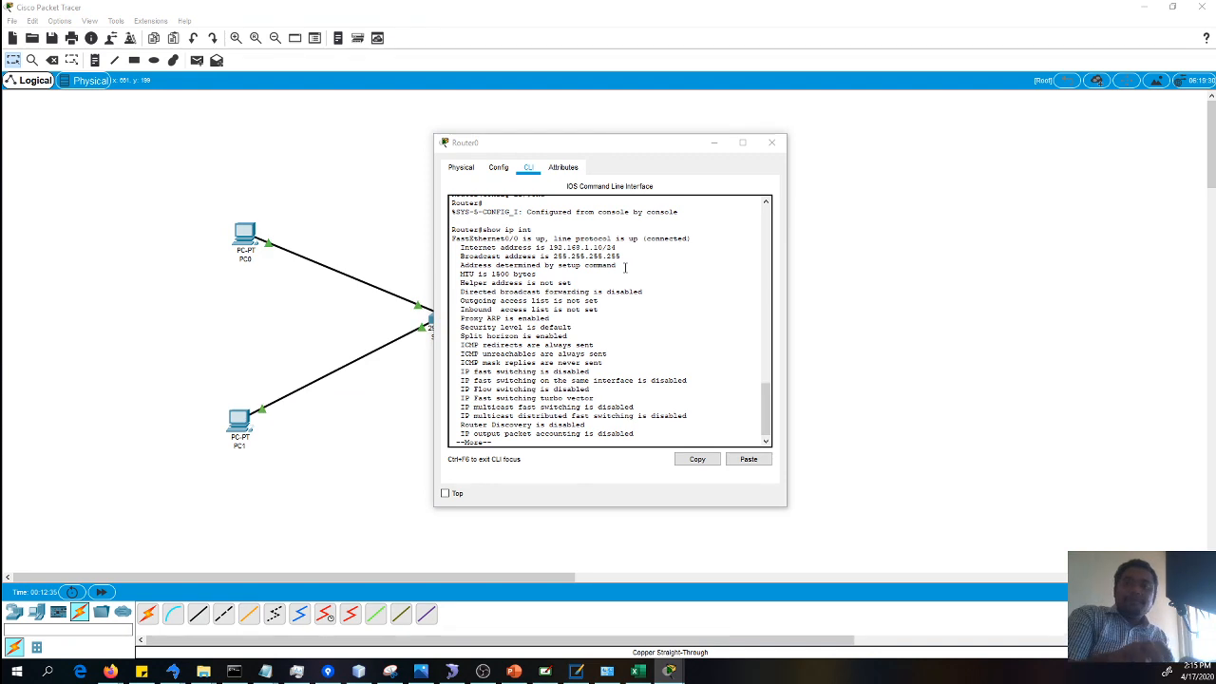
left_click(571, 439)
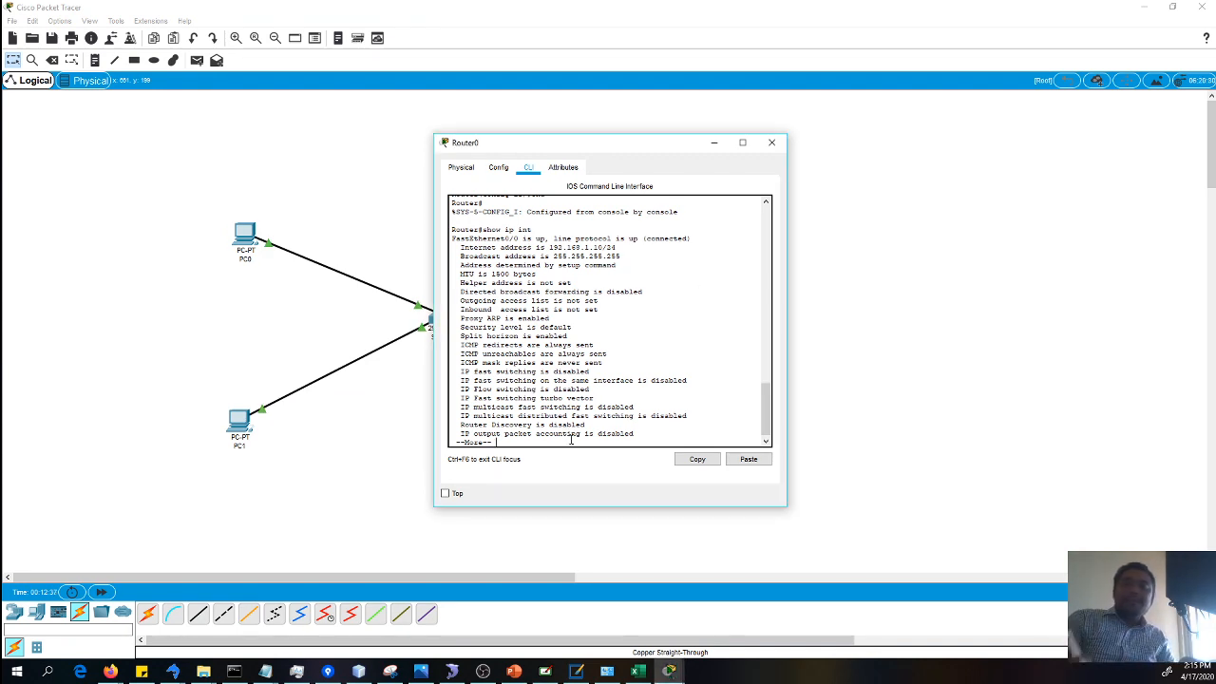
key("space")
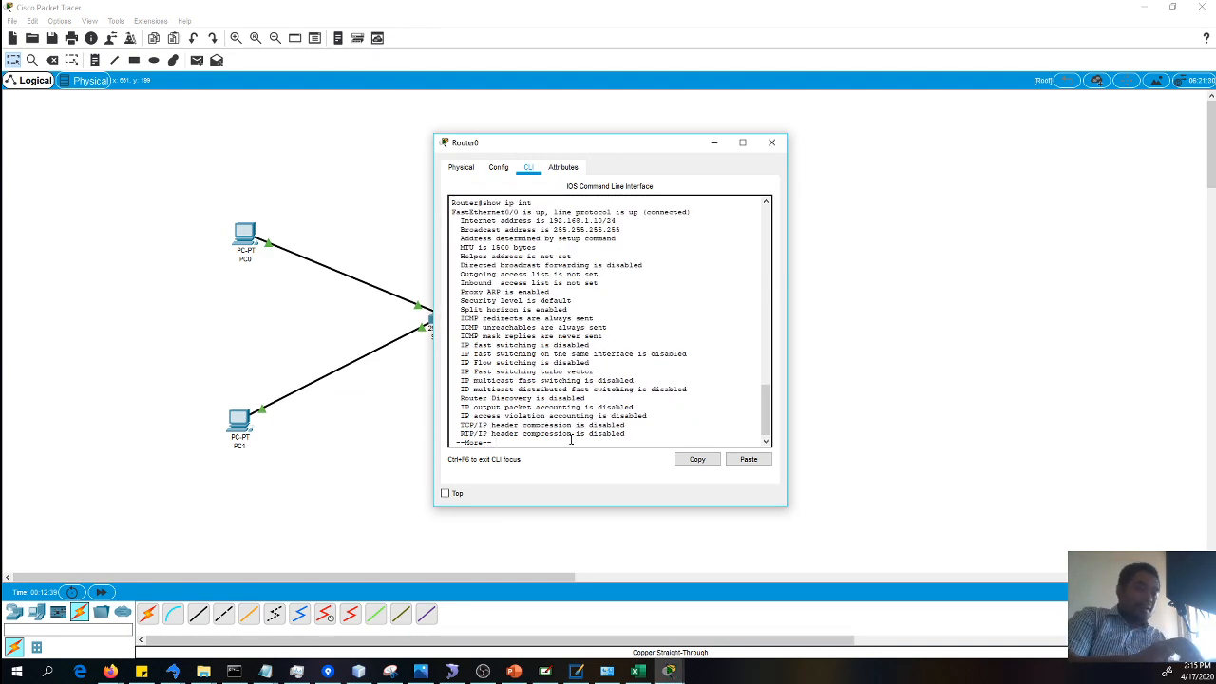
Display Router0's brief interface summary with "show ip int br"
type("show ip int")
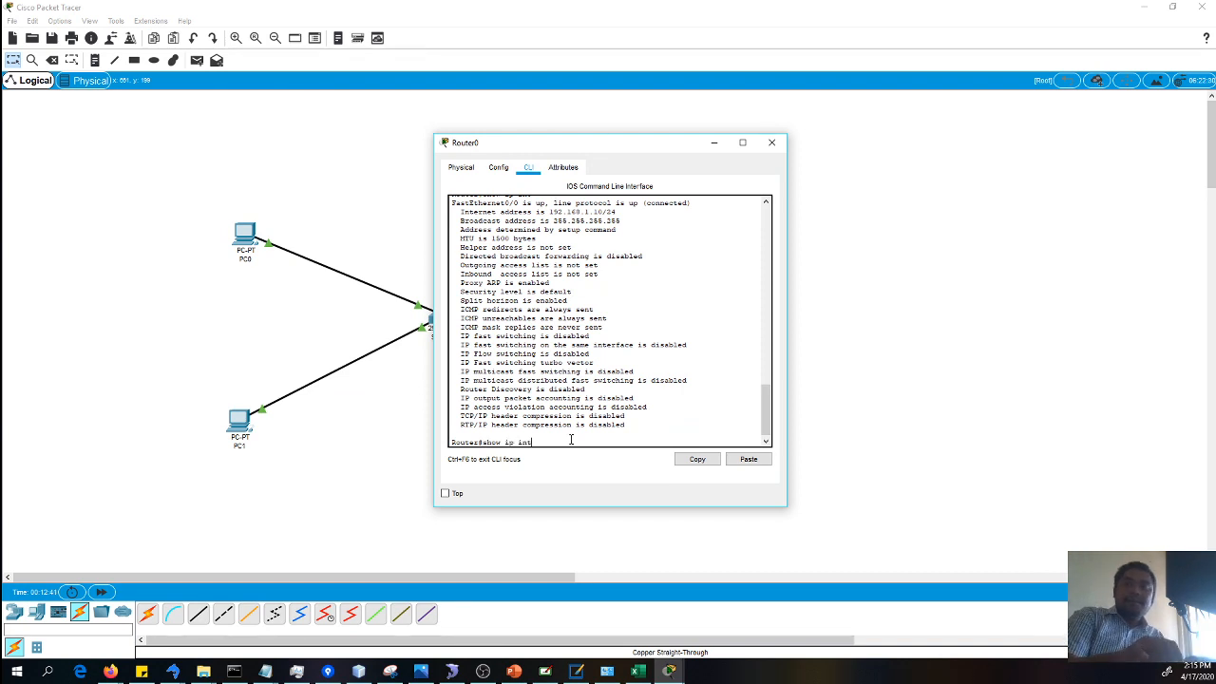
type(" br")
key("Return")
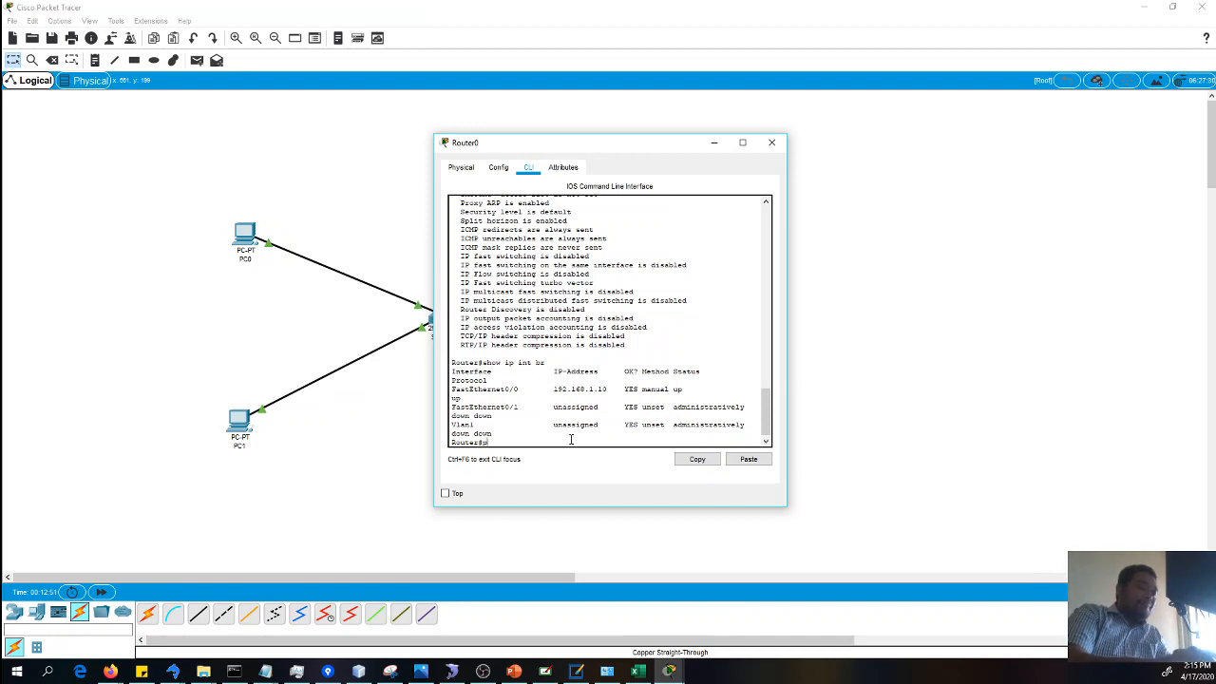
Ping 192.168.1.1 from Router0 and repeat the same ping once
type("ng")
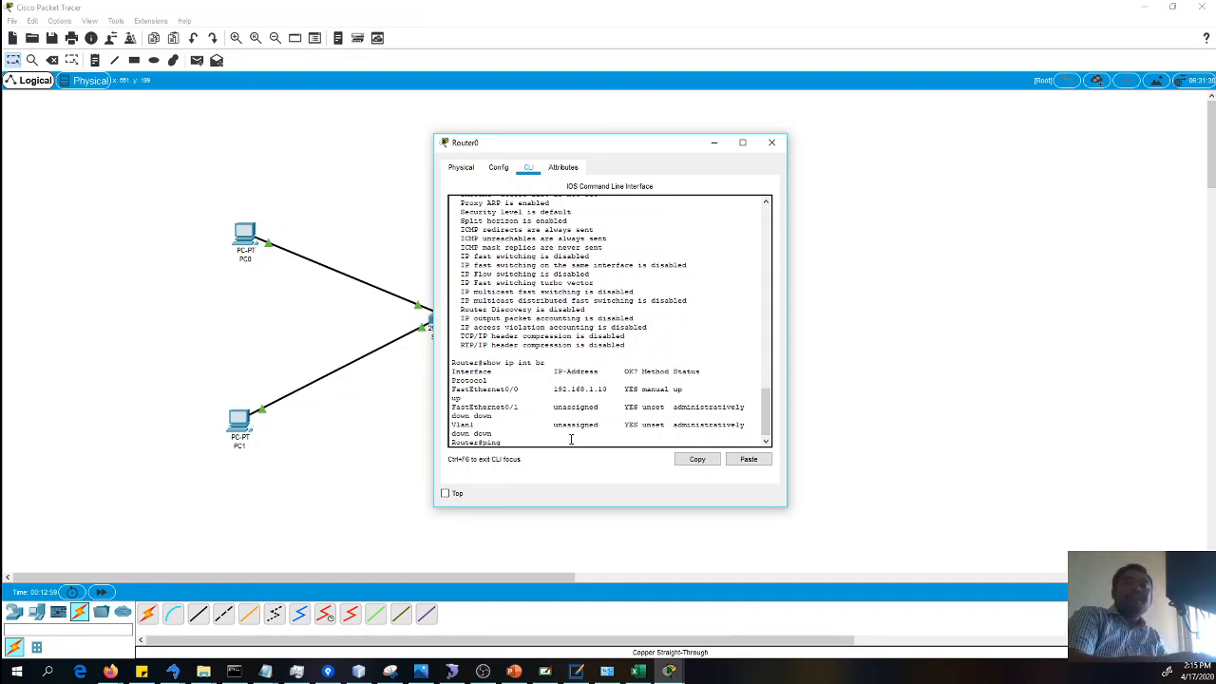
type("192.")
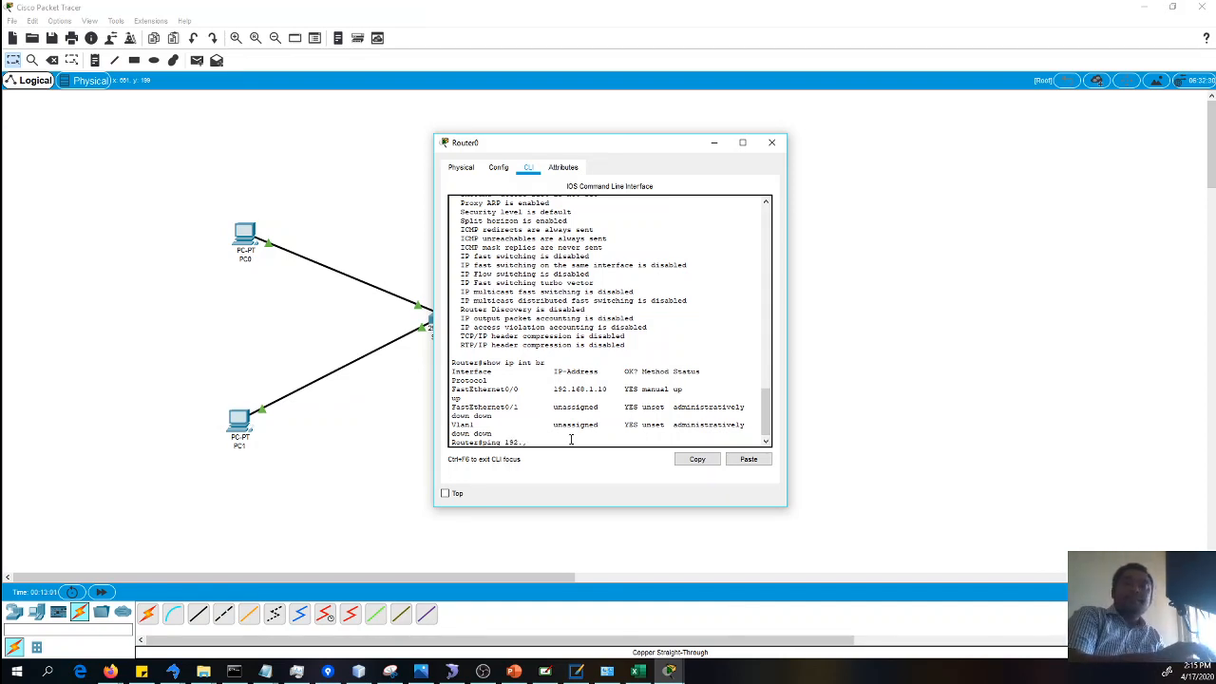
type("168.1.1")
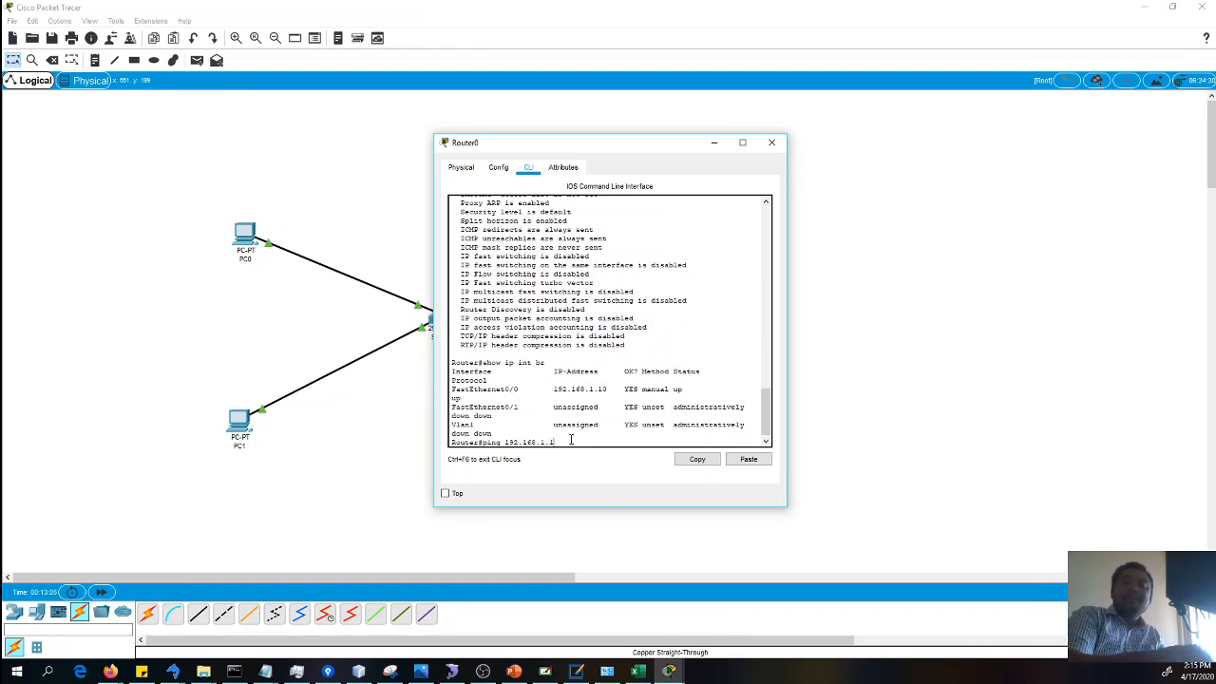
key("Return")
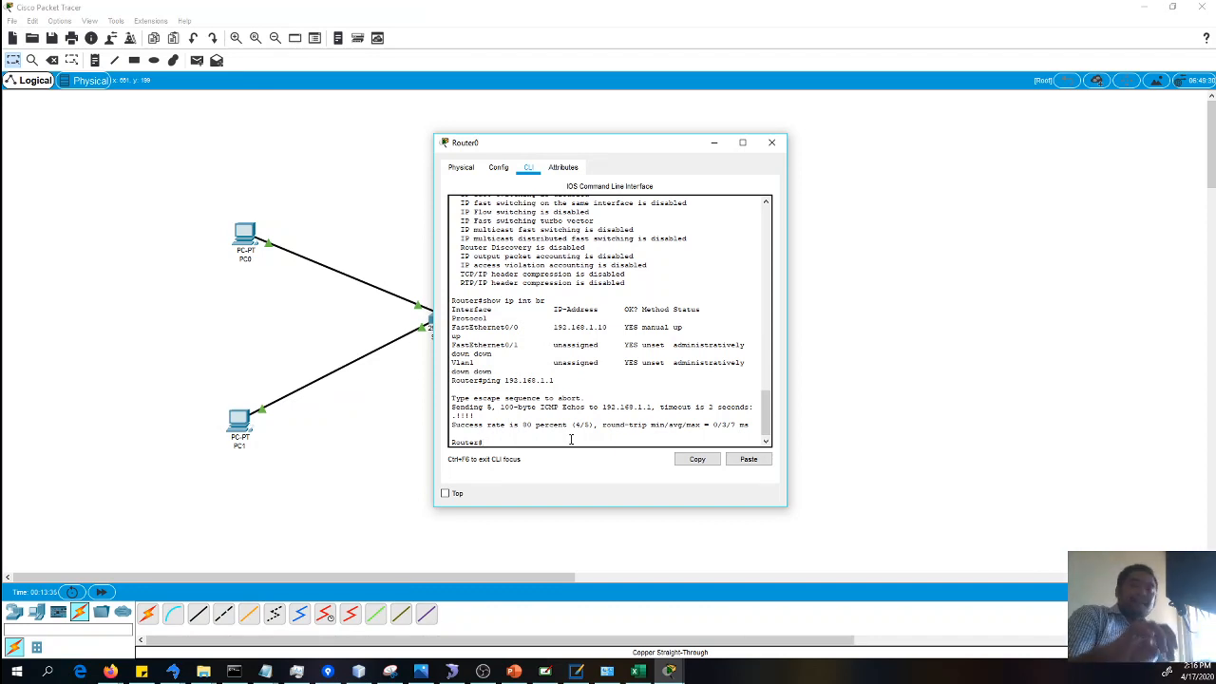
key("Up")
key("Return")
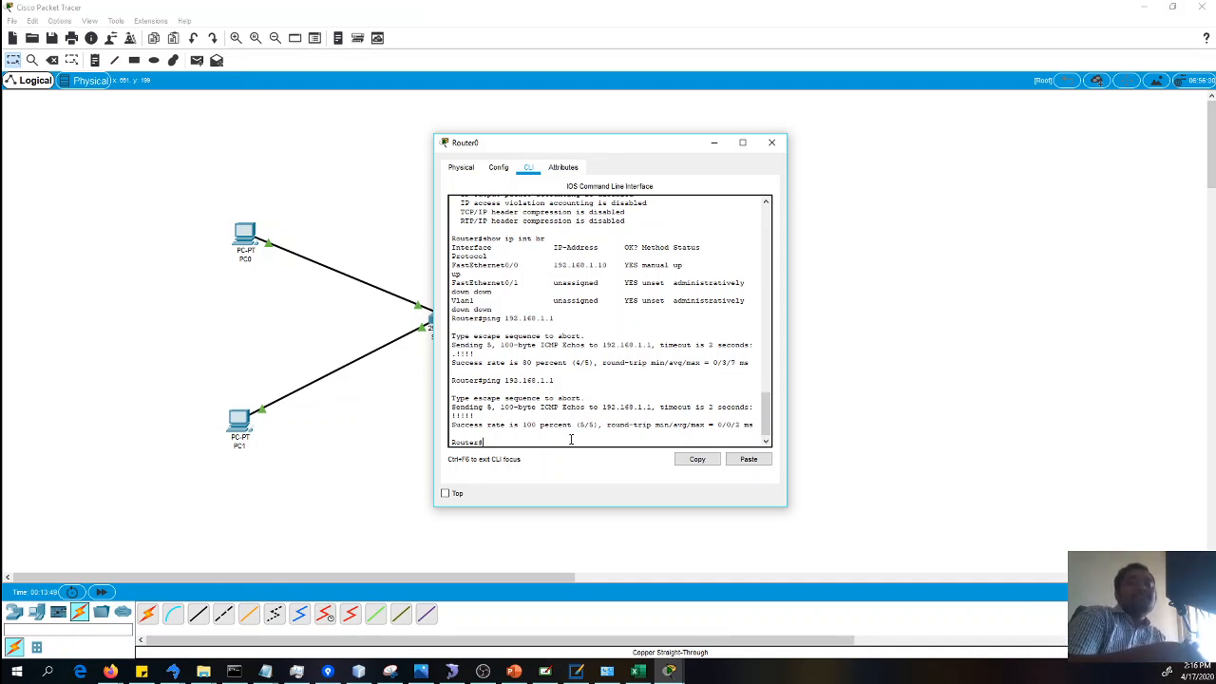
Ping 192.168.1.2 from Router0 twice to test the other PC's connection
key("Up")
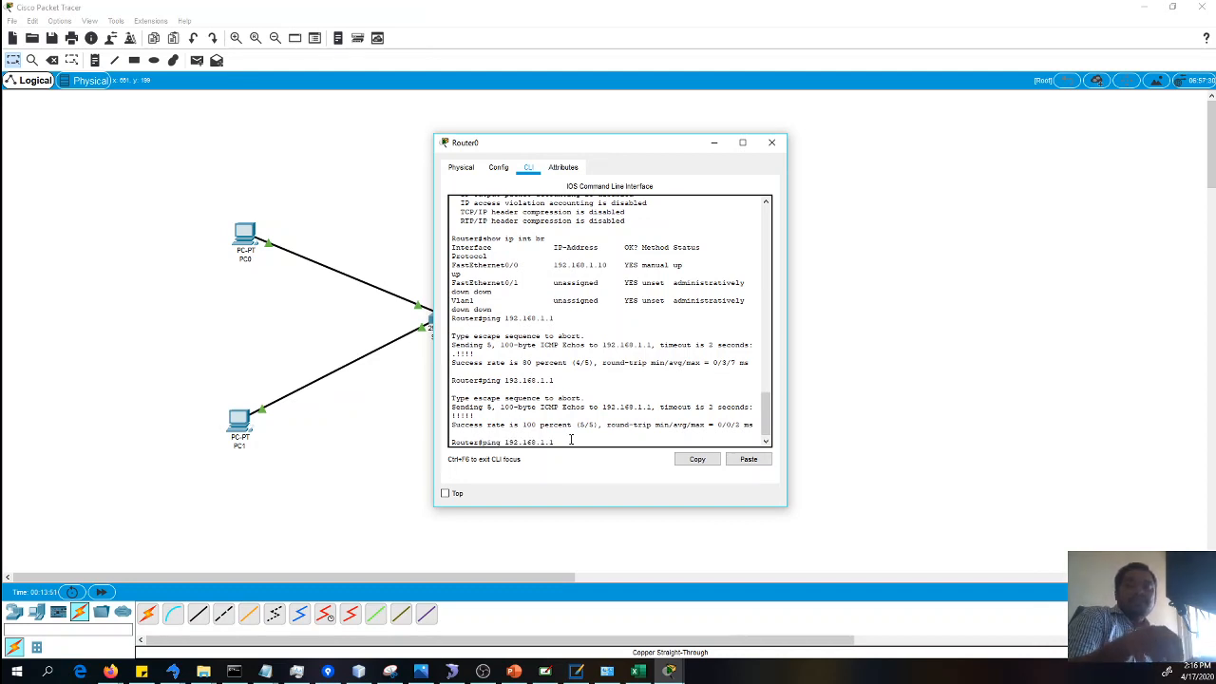
type("2")
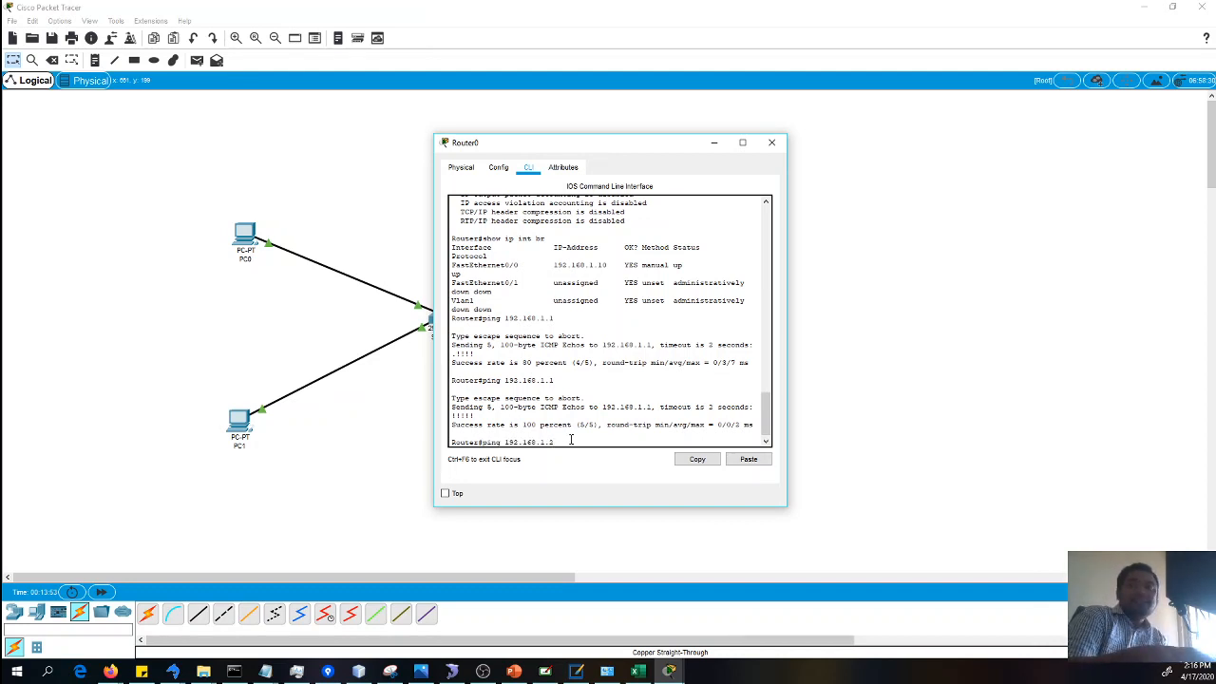
key("Return")
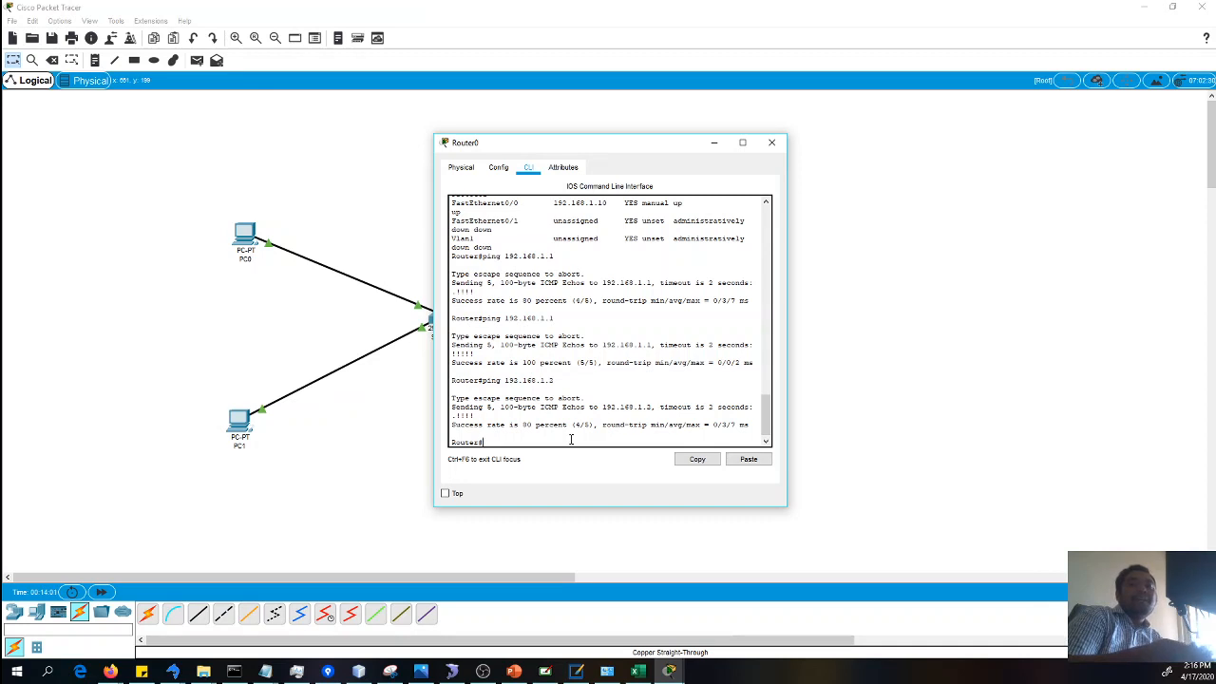
key("Up")
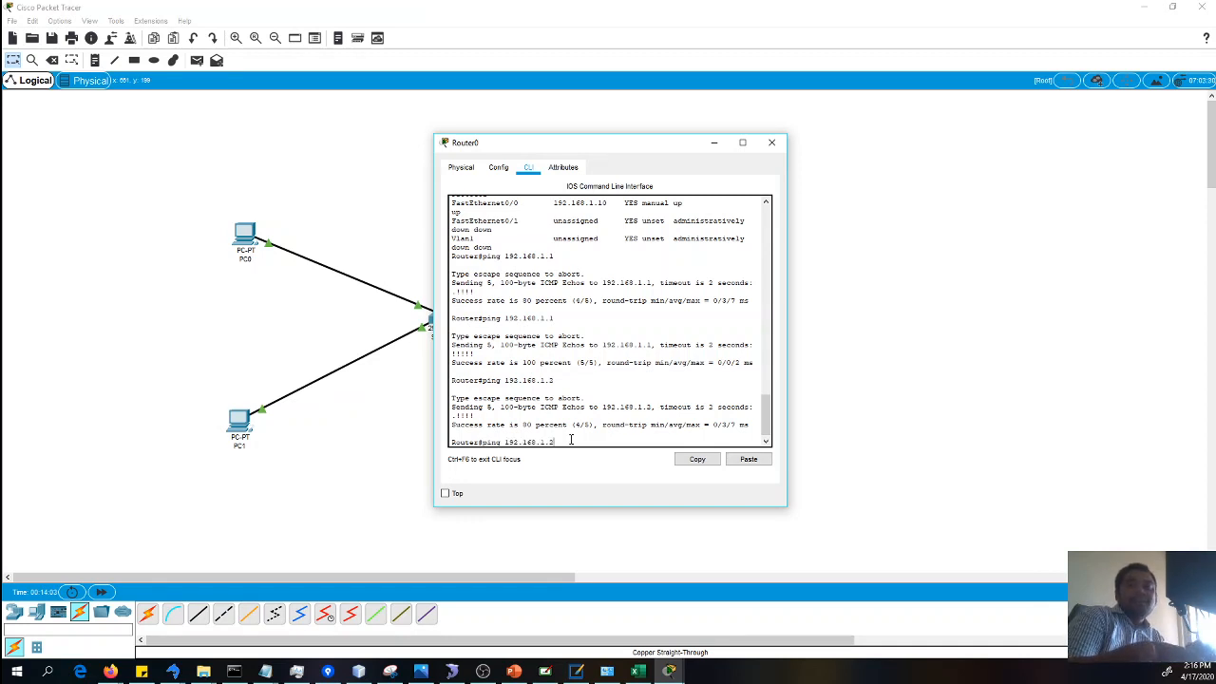
key("Return")
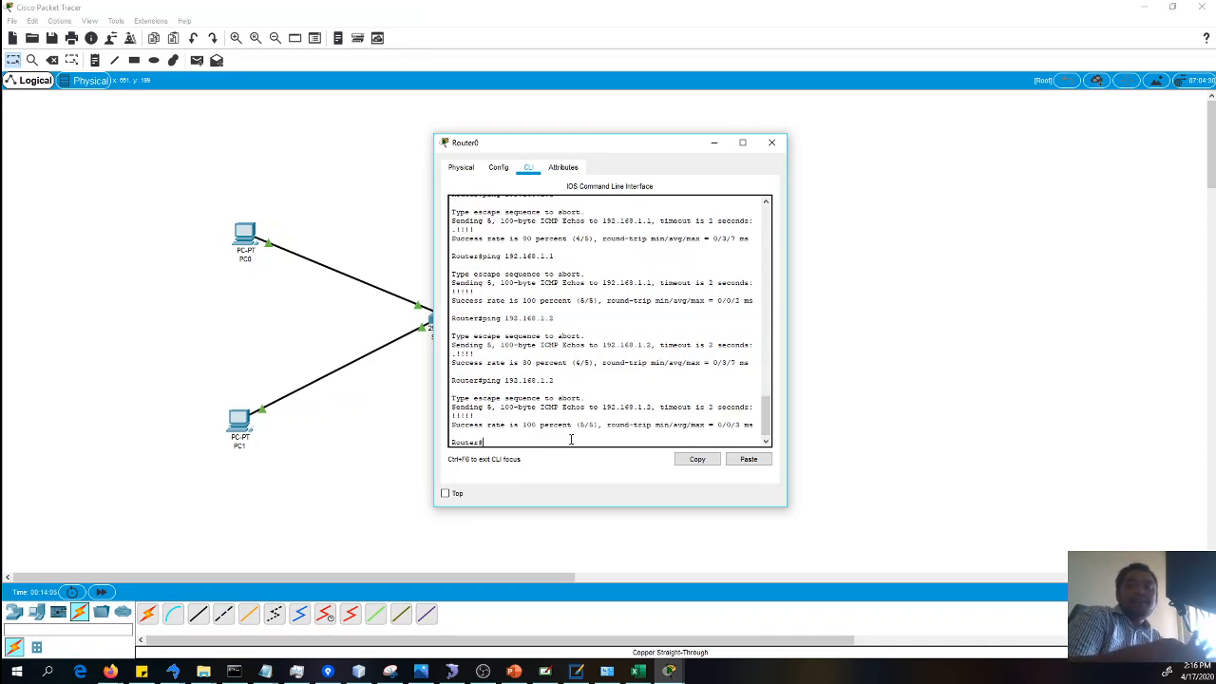
Repeat the ping to 192.168.1.2 from Router0 once more and close the router's window
key("Up")
key("Return")
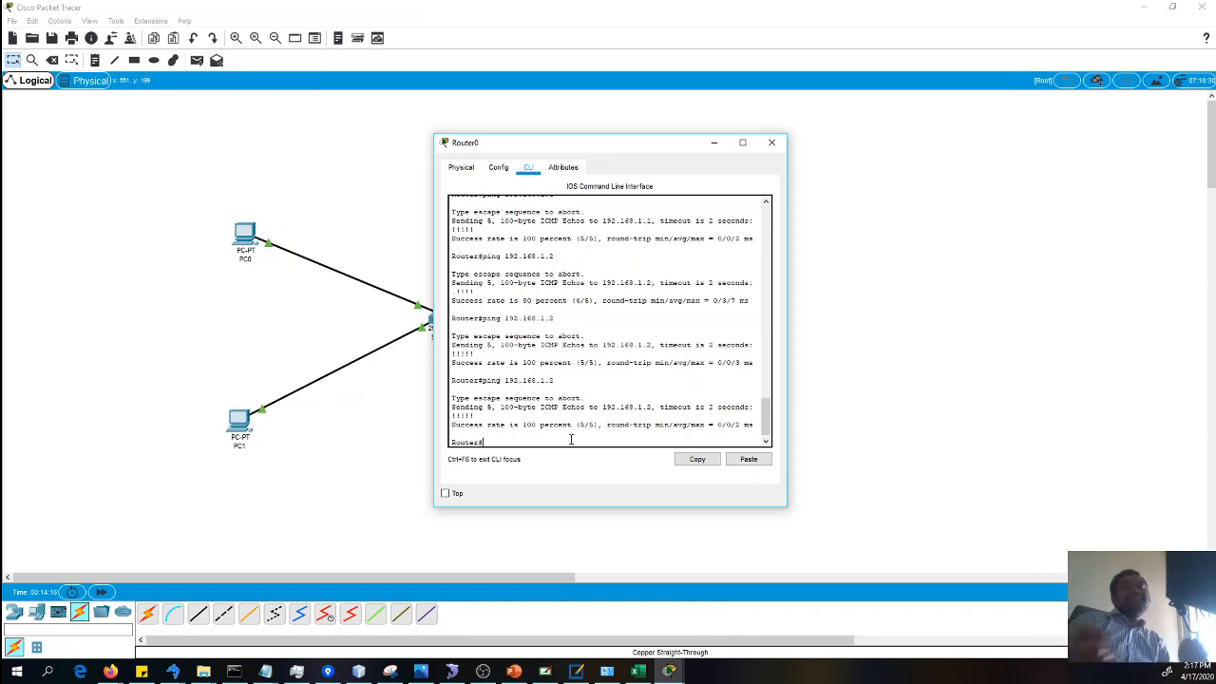
left_click(770, 144)
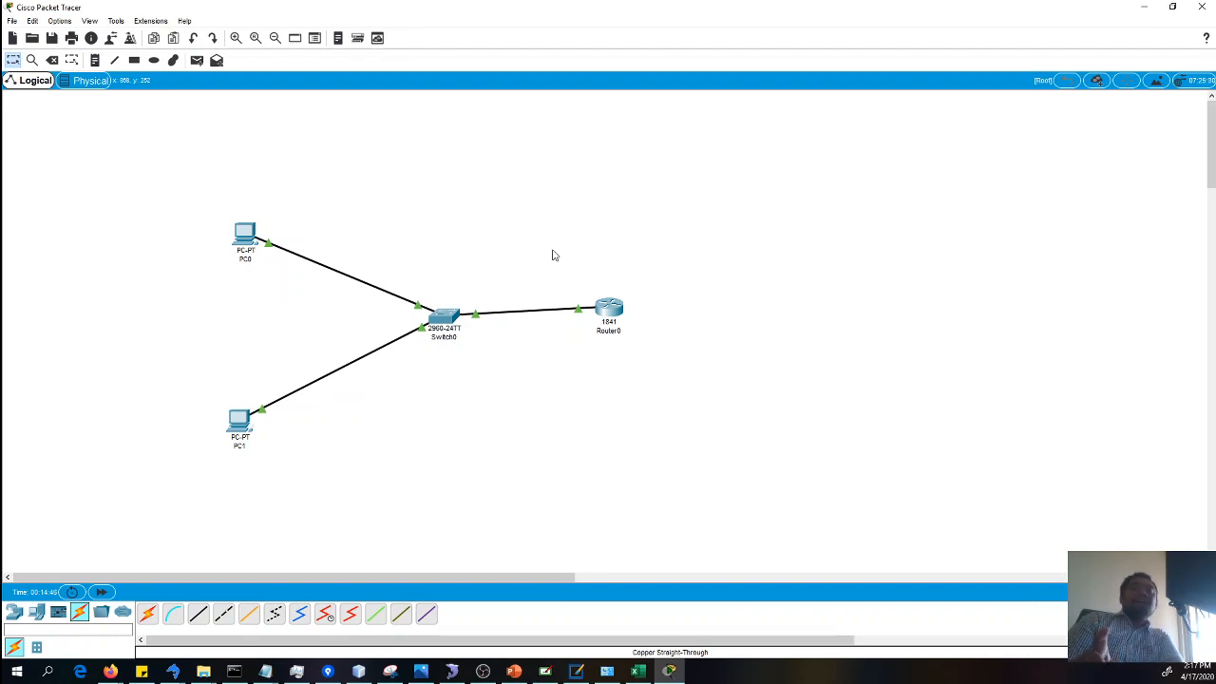
left_click(250, 232)
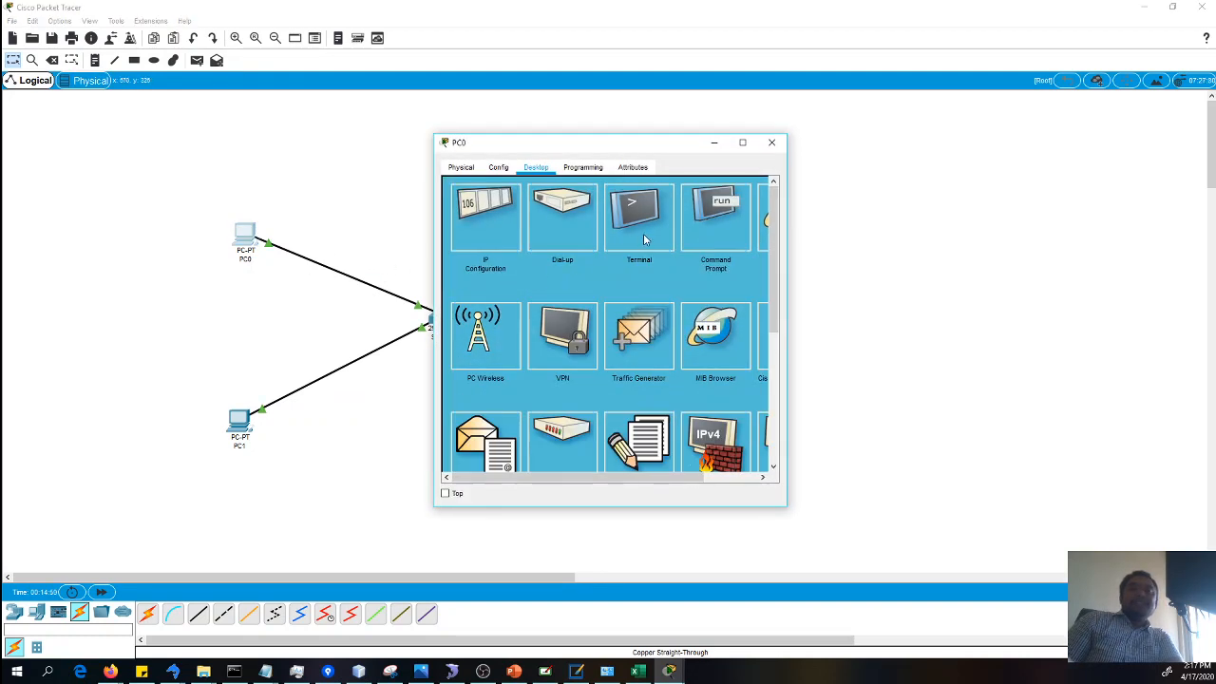
left_click(772, 142)
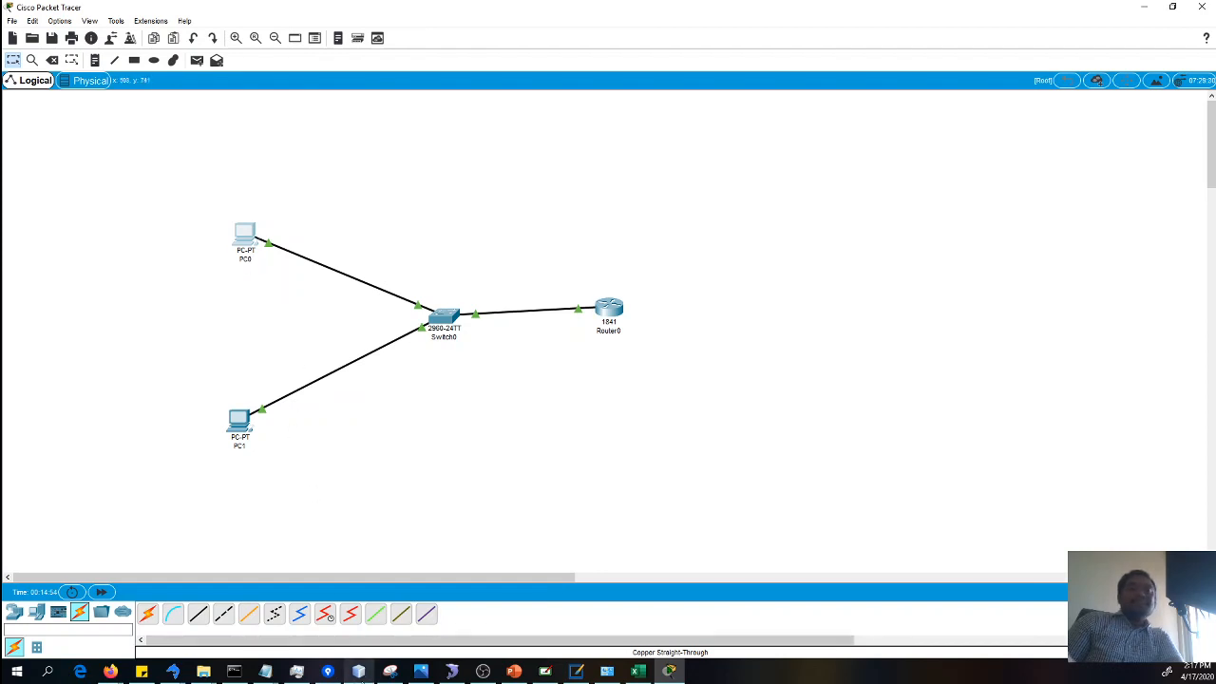
Switch to a blank Notepad document, place it beside the topology, and write the heading "Tugas Anda"
mouse_move(265, 670)
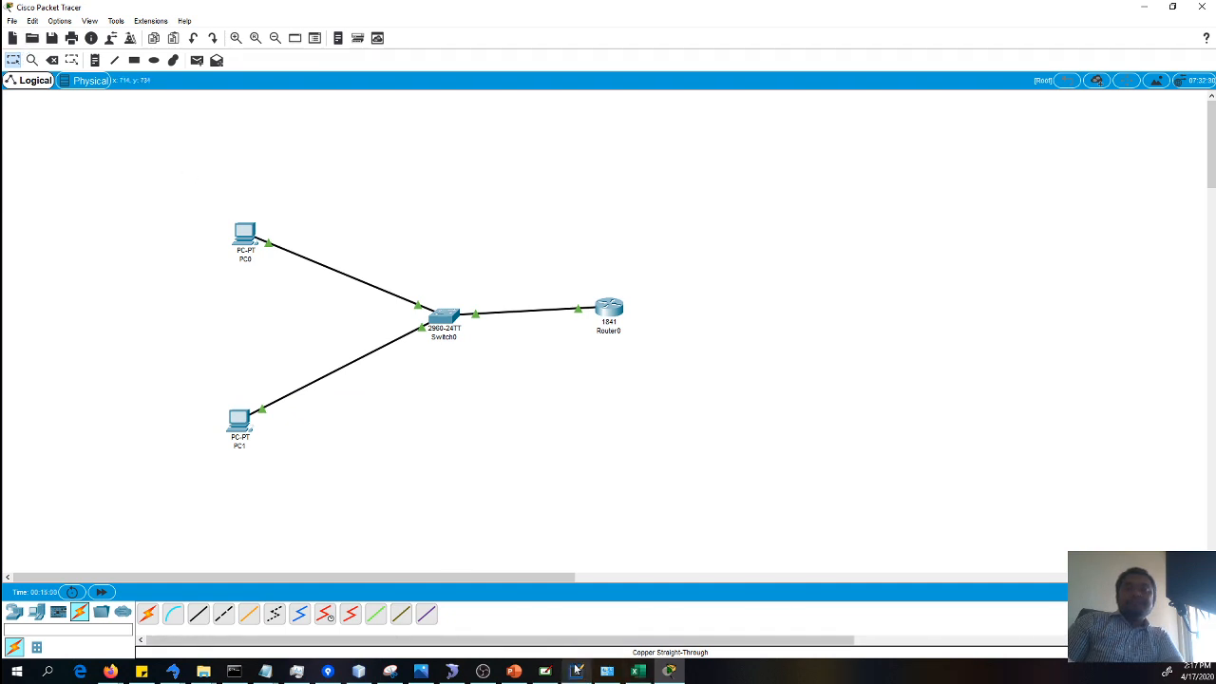
left_click(513, 671)
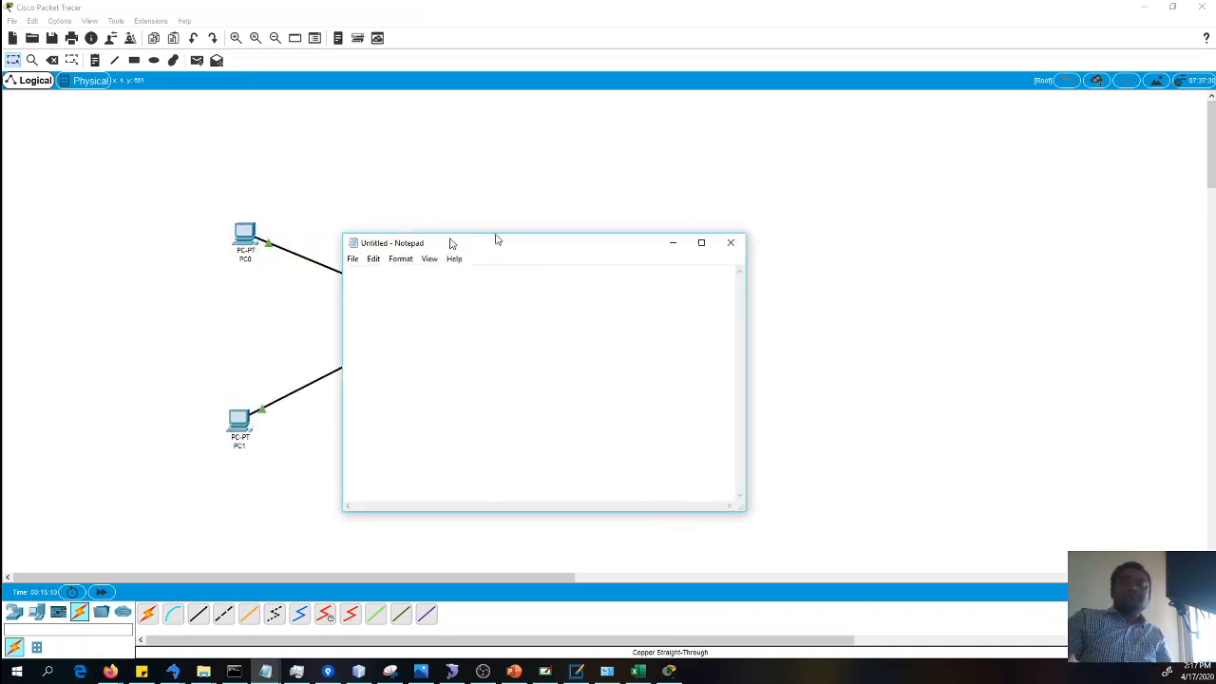
left_click_drag(452, 243, 838, 208)
type("T")
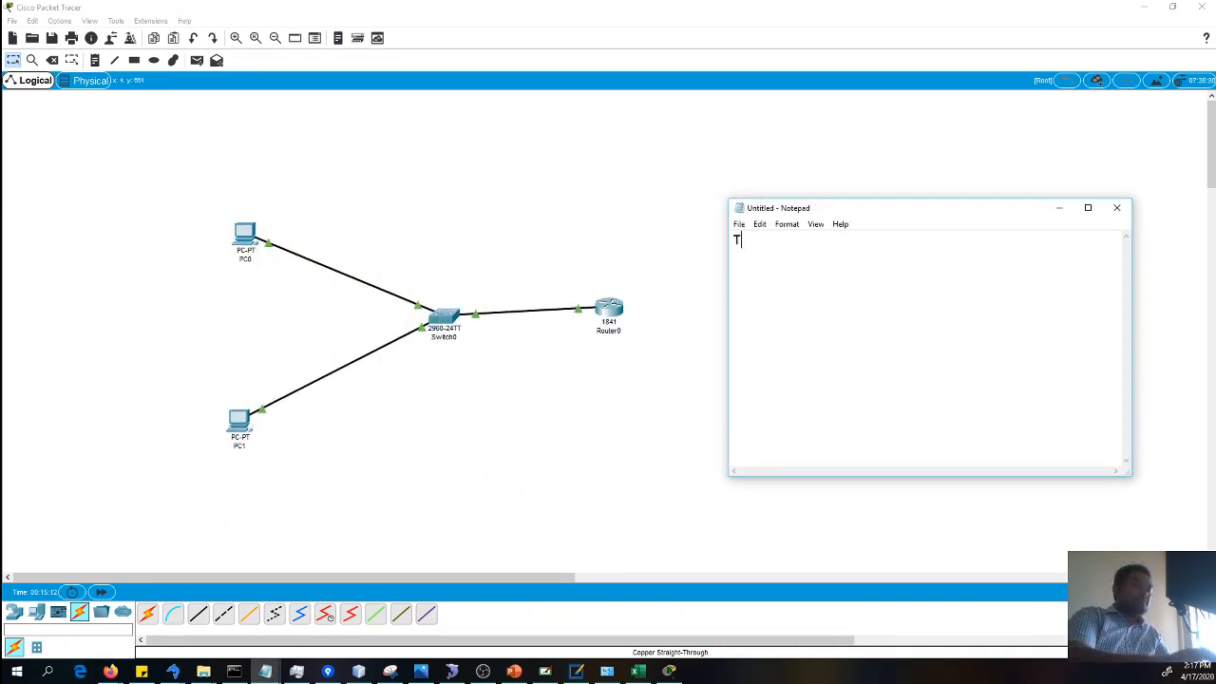
type("ugas Anda")
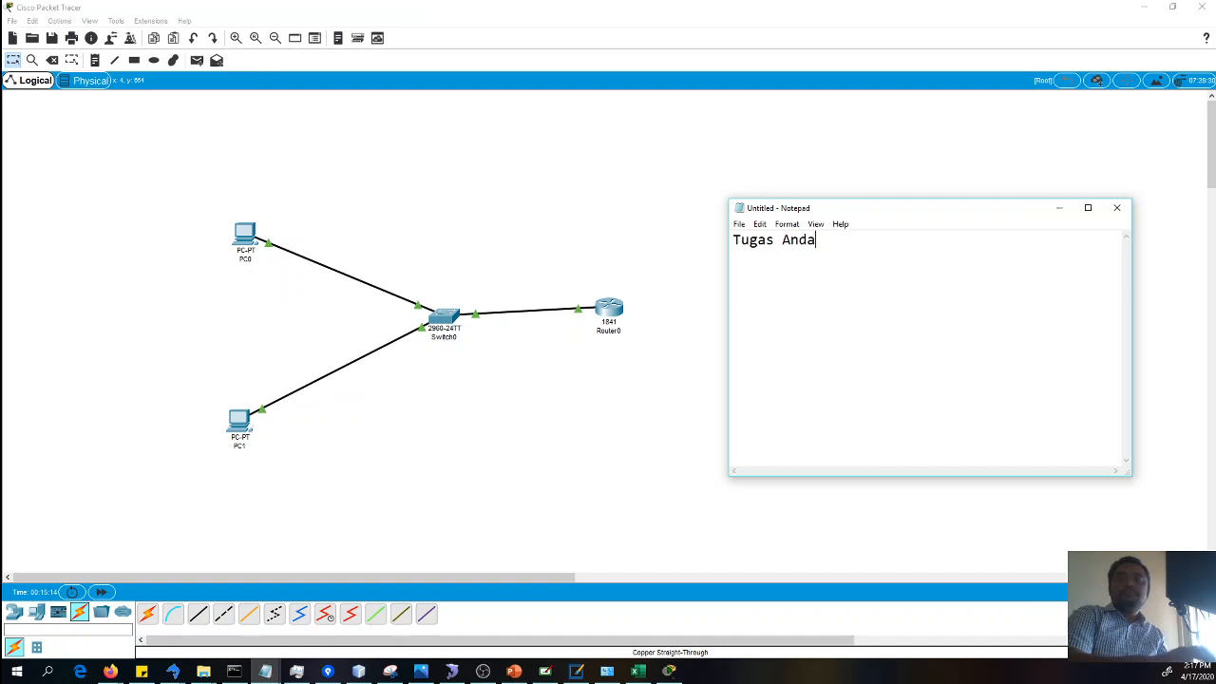
End the heading with a colon and add the line "Buatkan Jaringan 2 PC dan 1 Router" below it
type(": Buatkan")
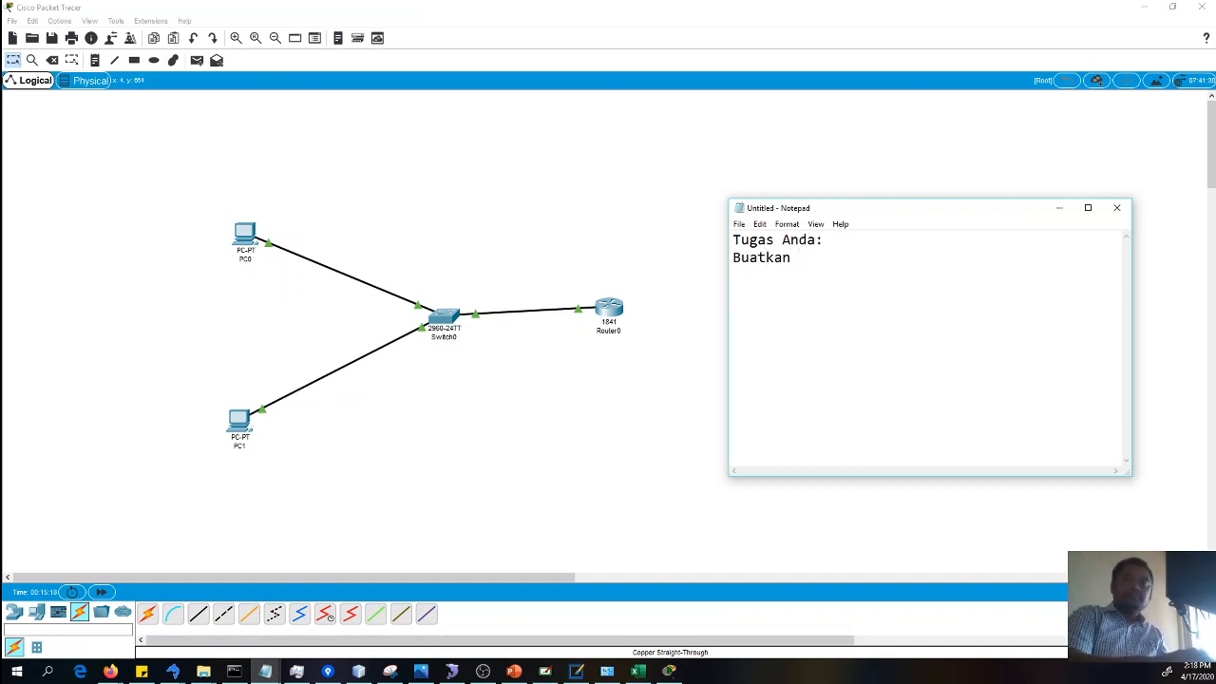
type(" Jaringa")
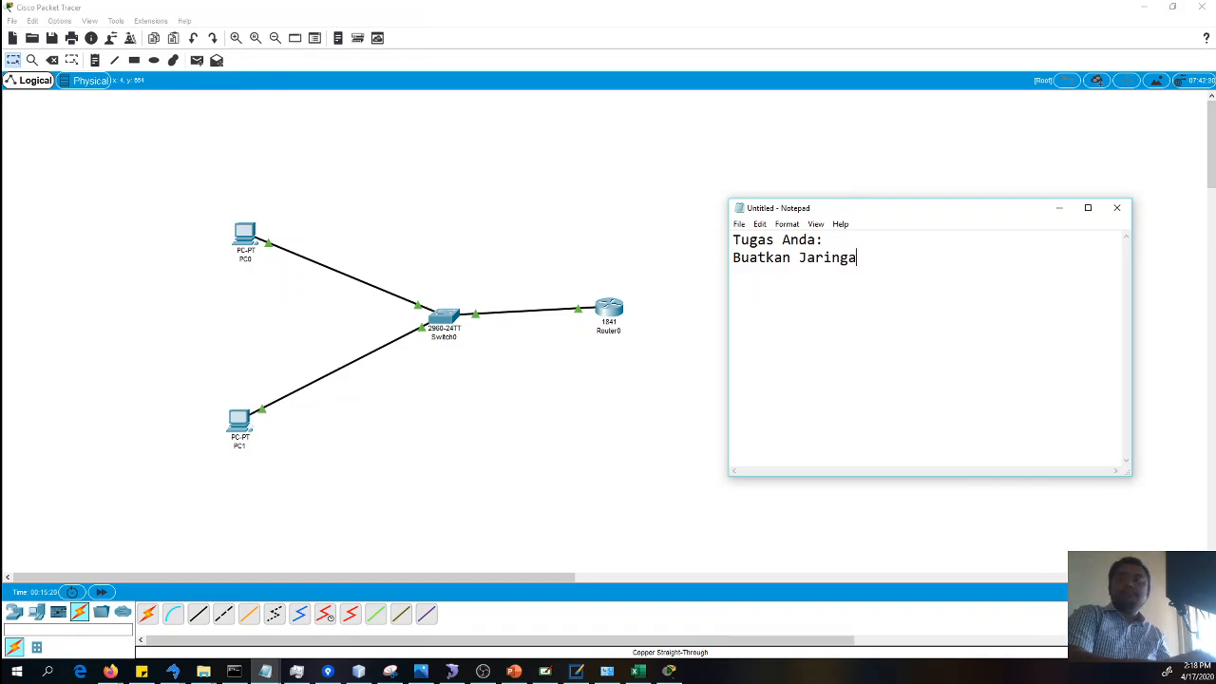
type("n 2 O")
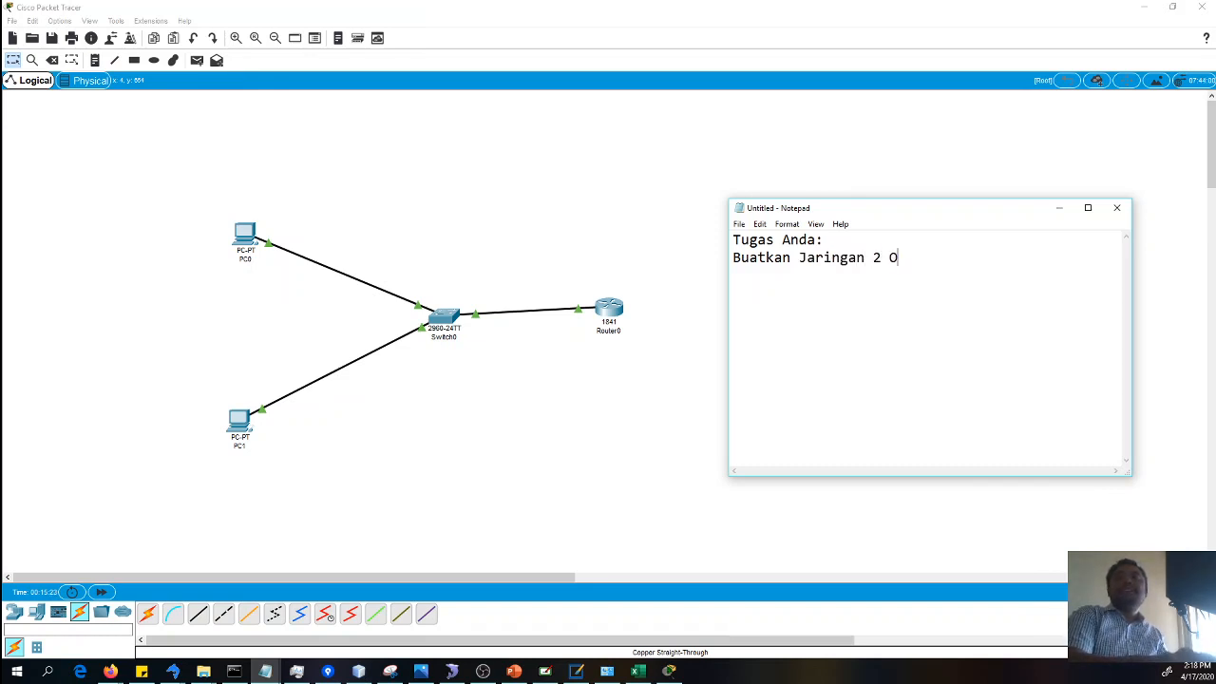
key("BackSpace")
type("PC ")
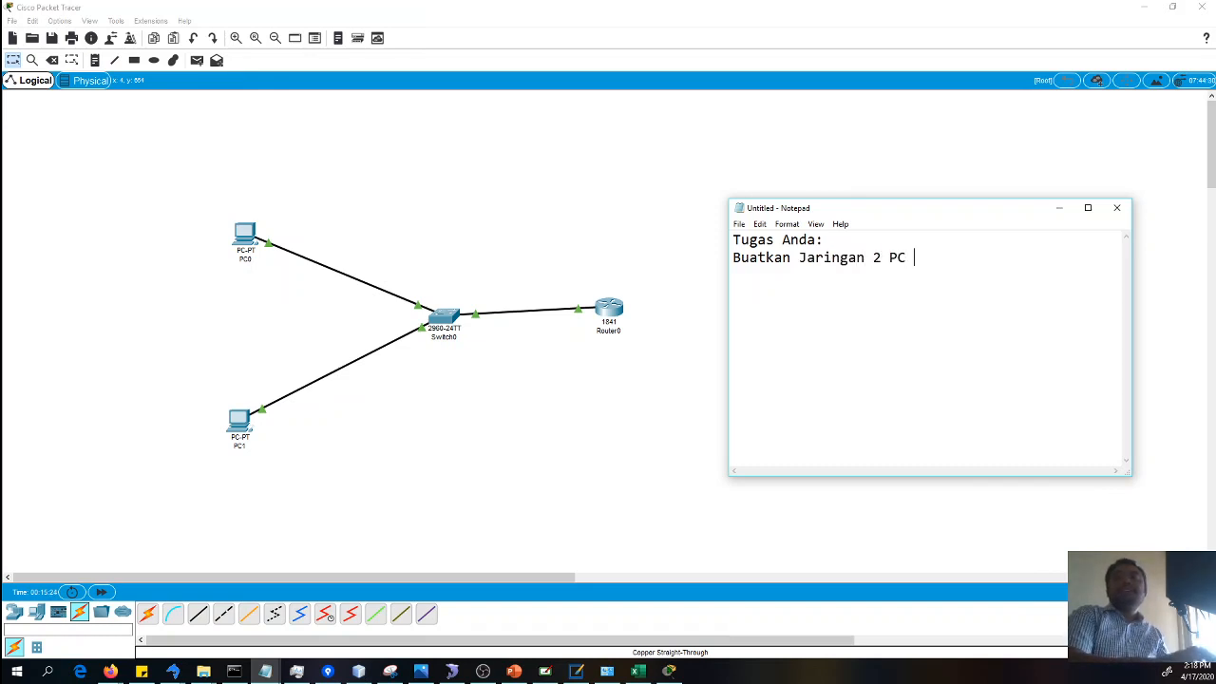
type("dan 1 Ro")
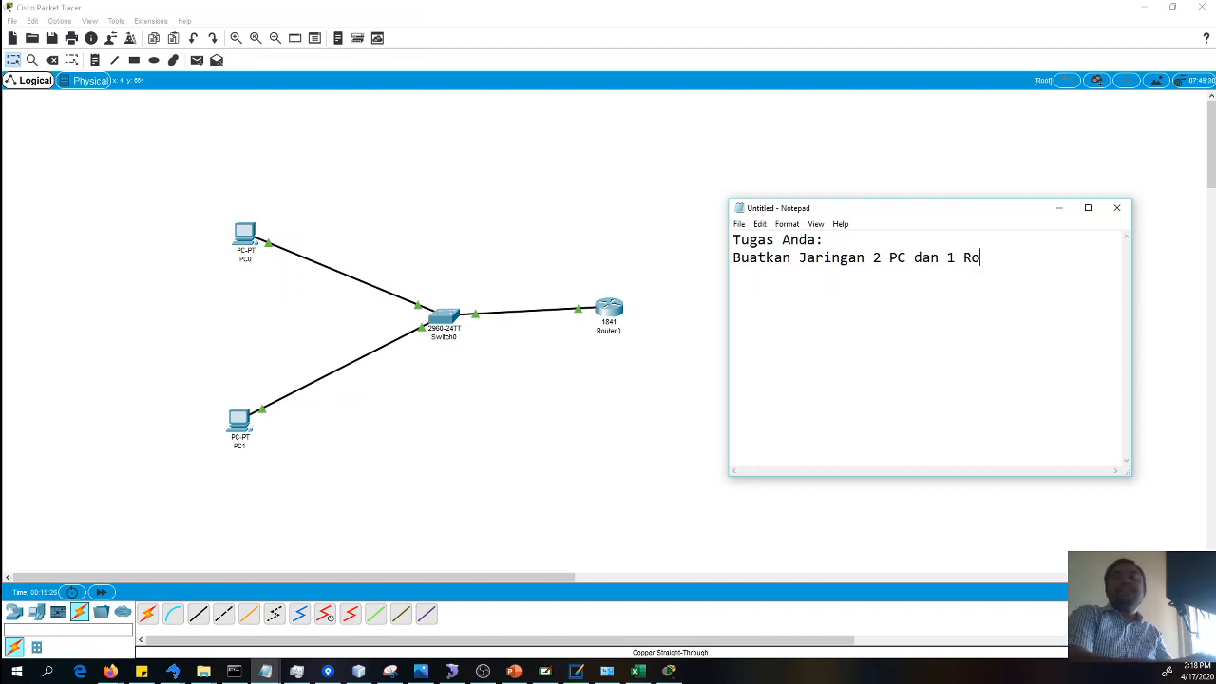
type("uyte")
key("BackSpace")
key("BackSpace")
key("BackSpace")
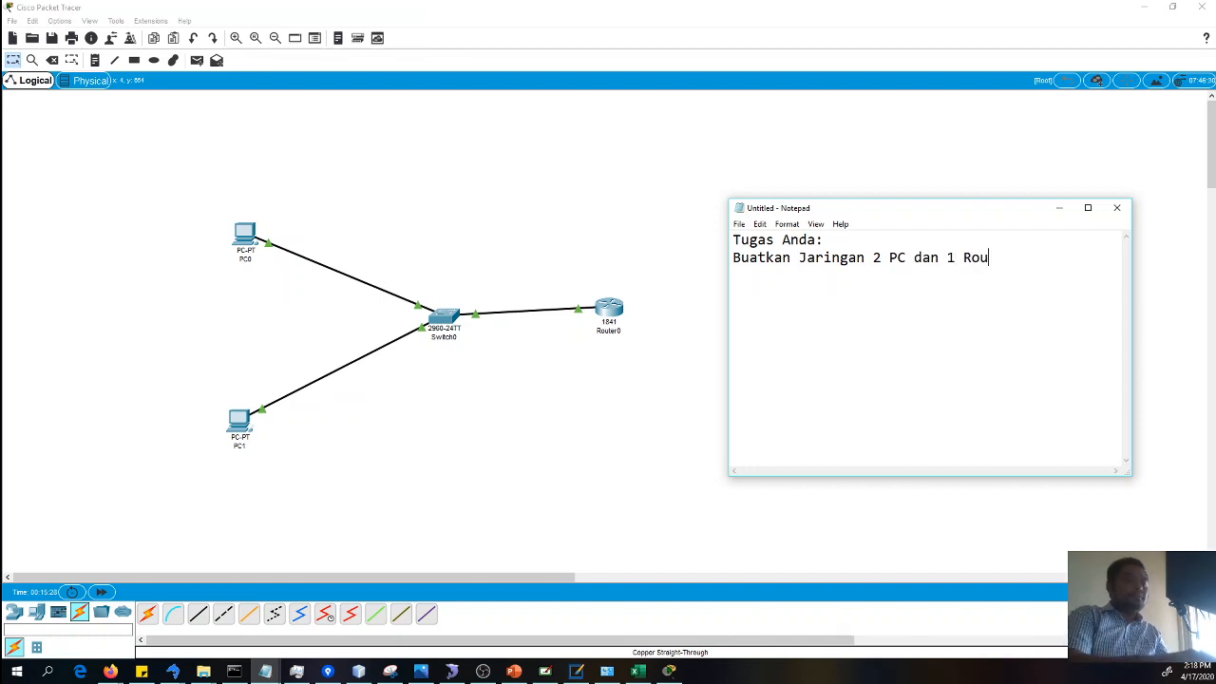
type("ter")
key("Return")
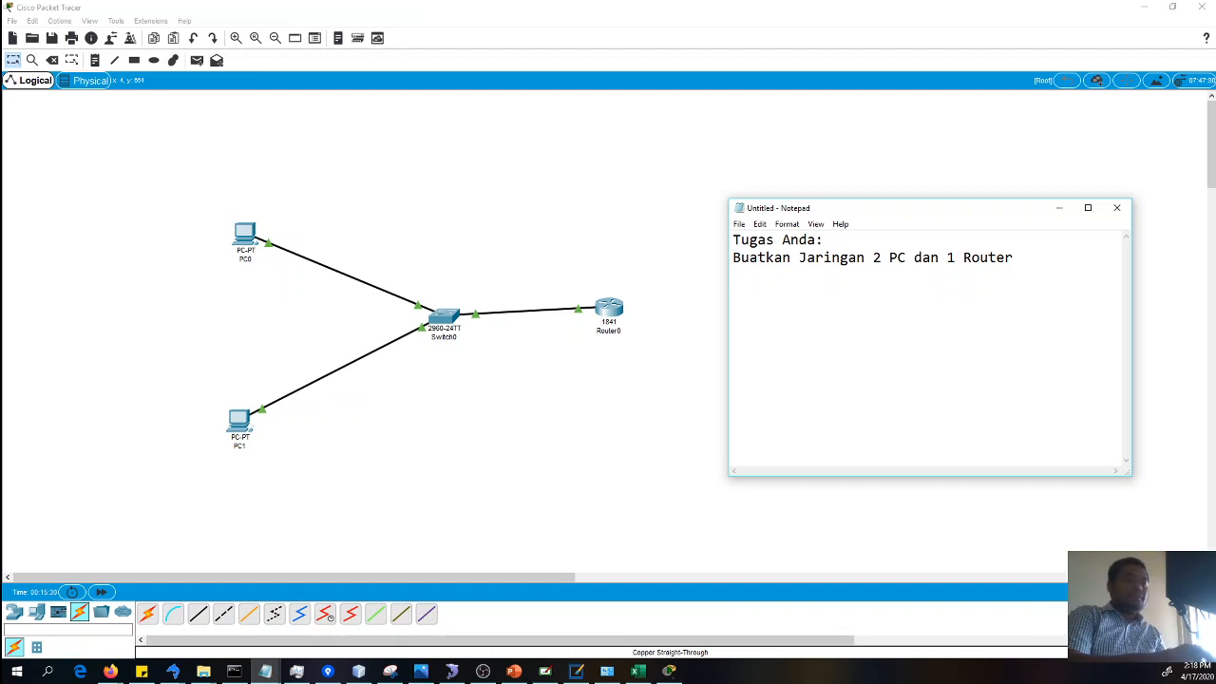
type("de")
key("BackSpace")
key("BackSpace")
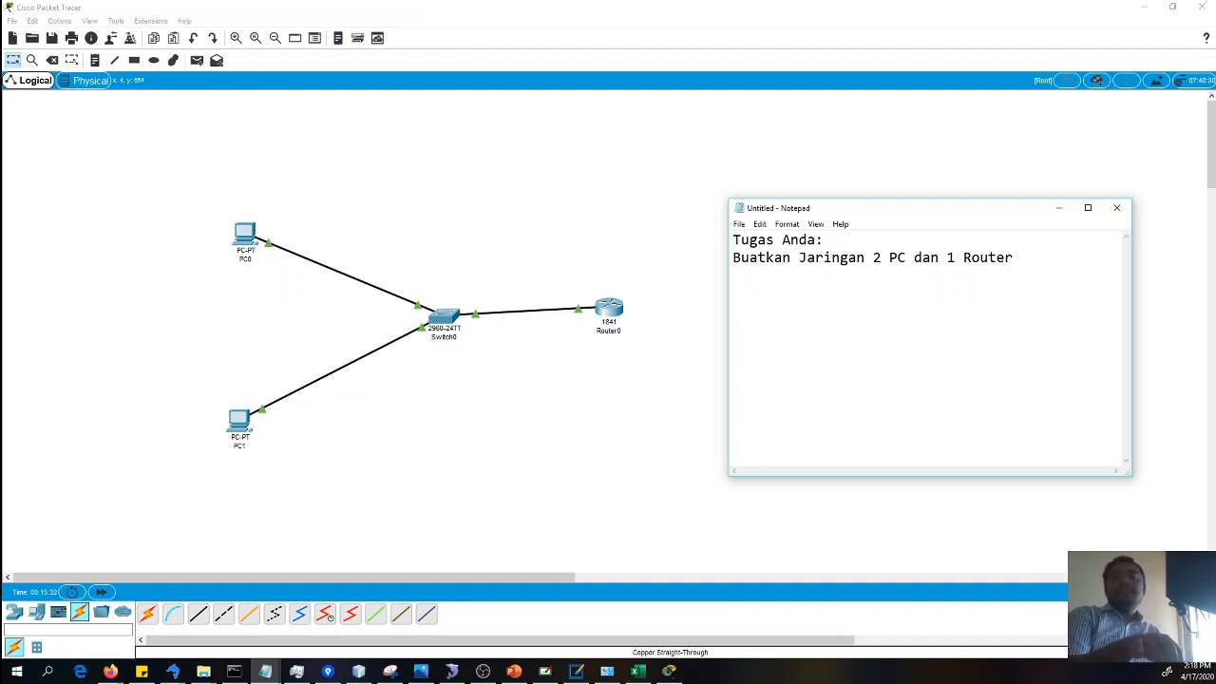
Enclose "2 PC dan 1 Router" in parentheses and append "2 Network" to the line, followed by a blank line
key("Up")
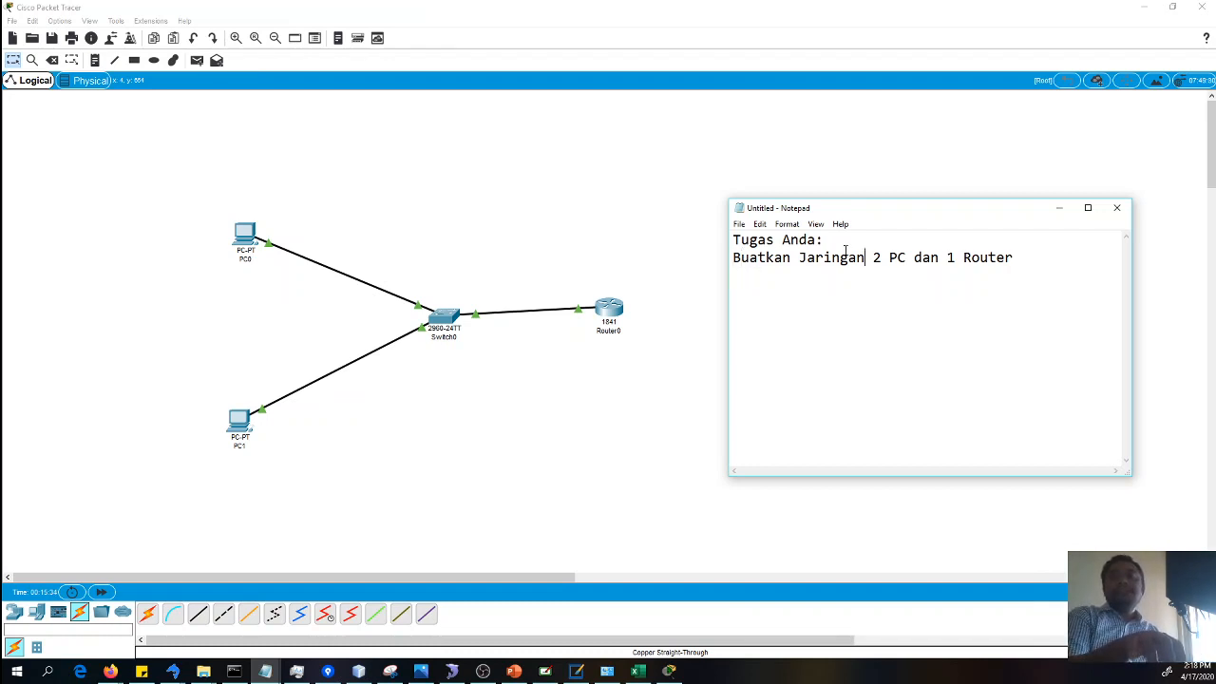
type("(")
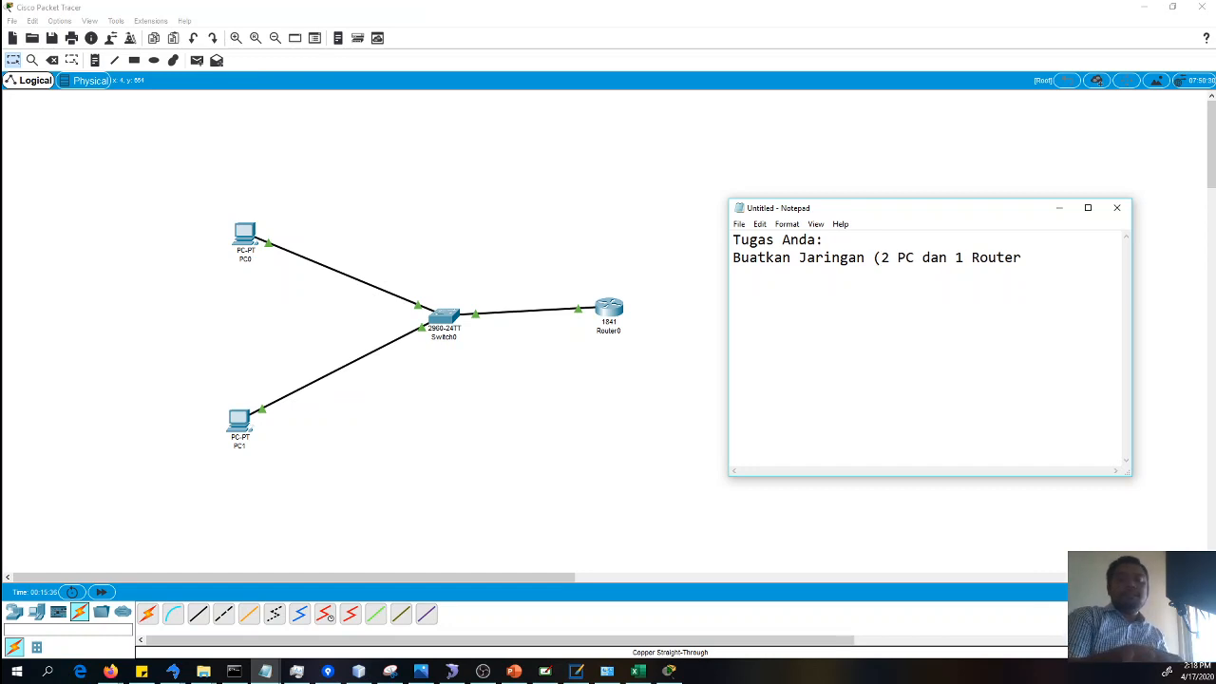
type(") u")
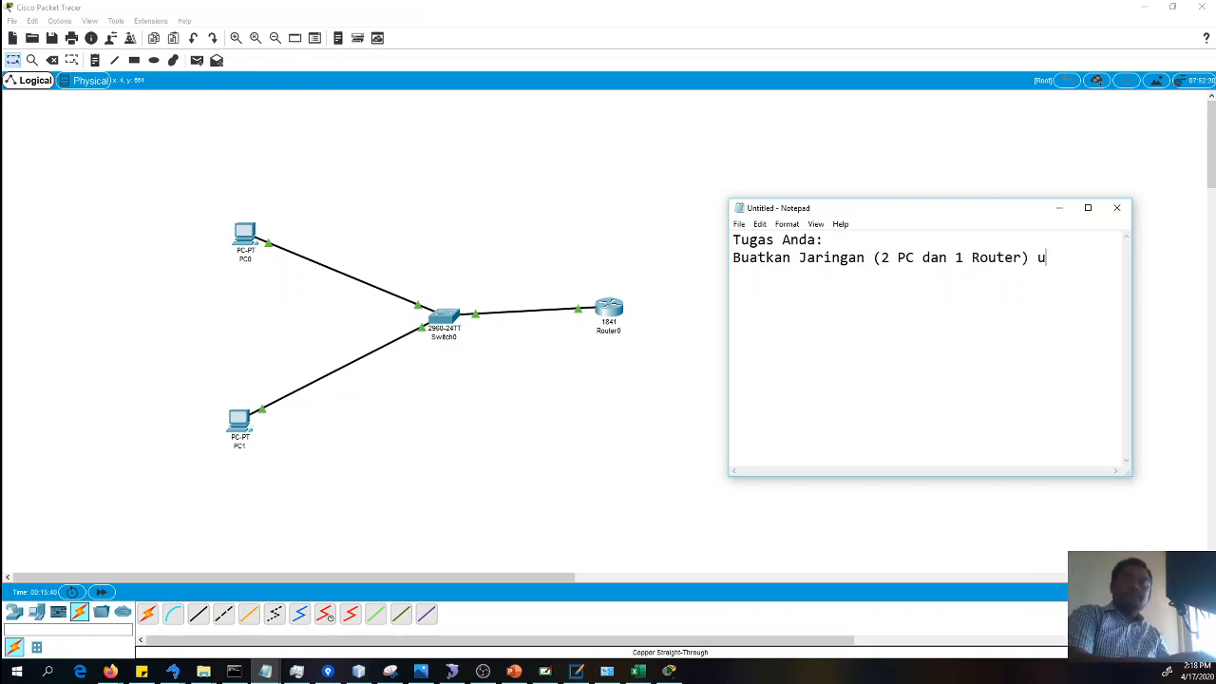
key("BackSpace")
type("2 N")
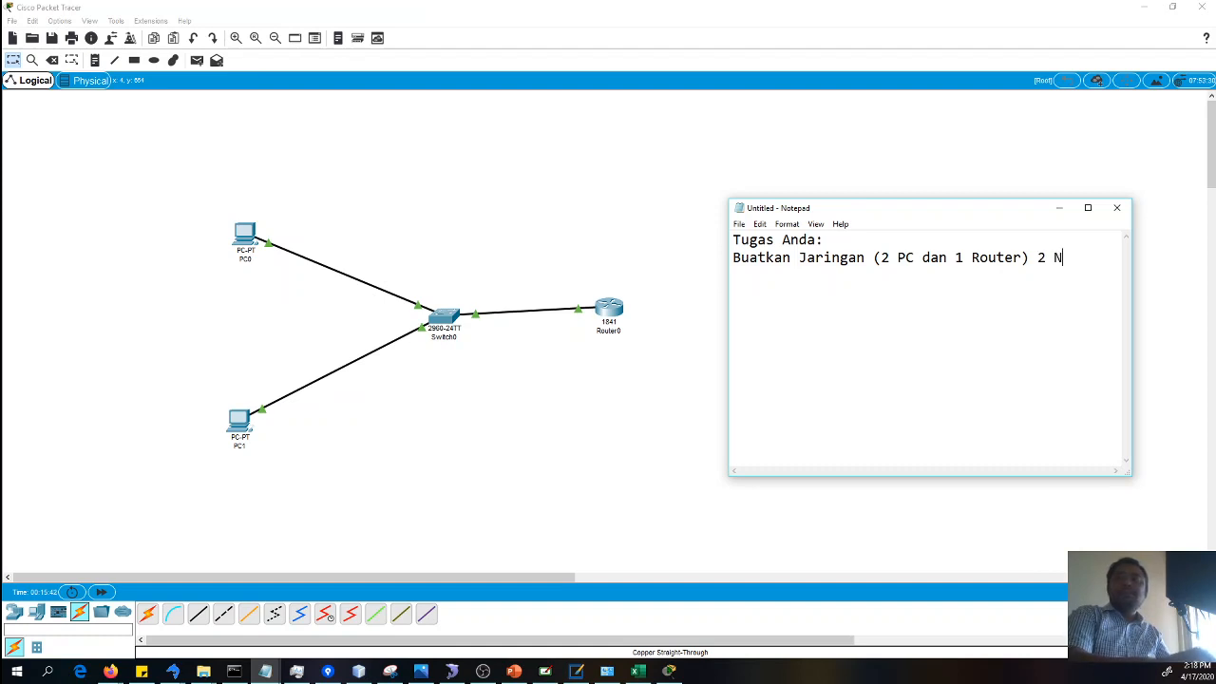
type("etwir")
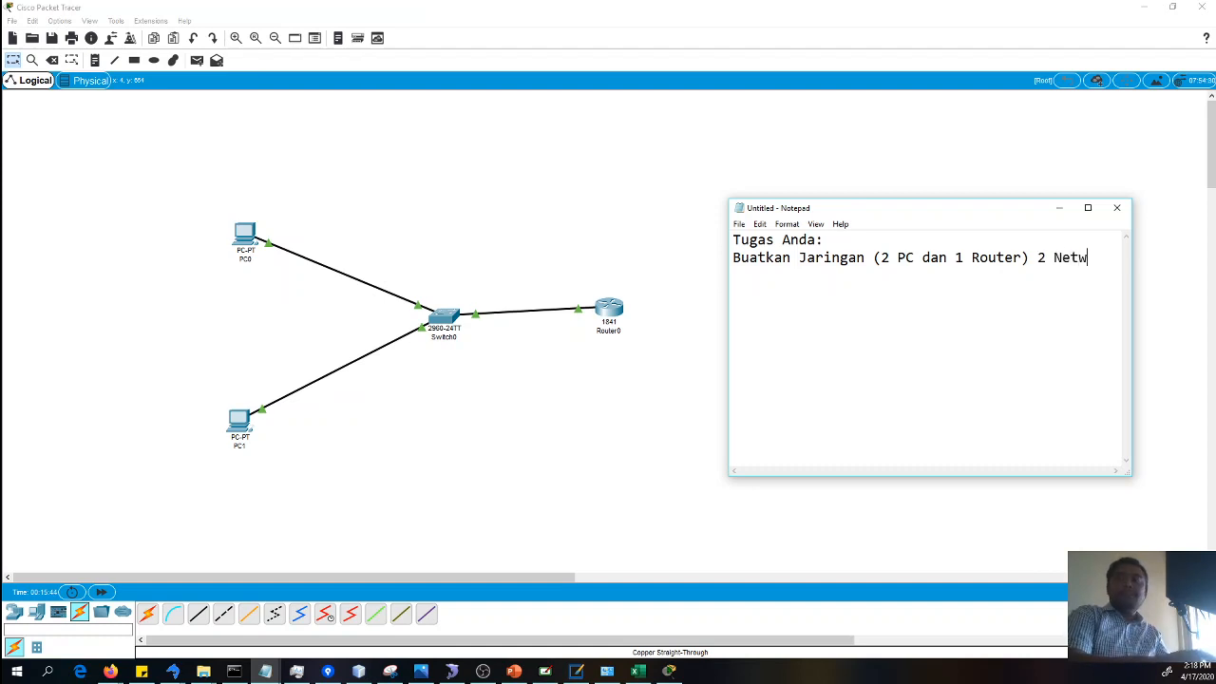
key("BackSpace")
key("BackSpace")
type("or")
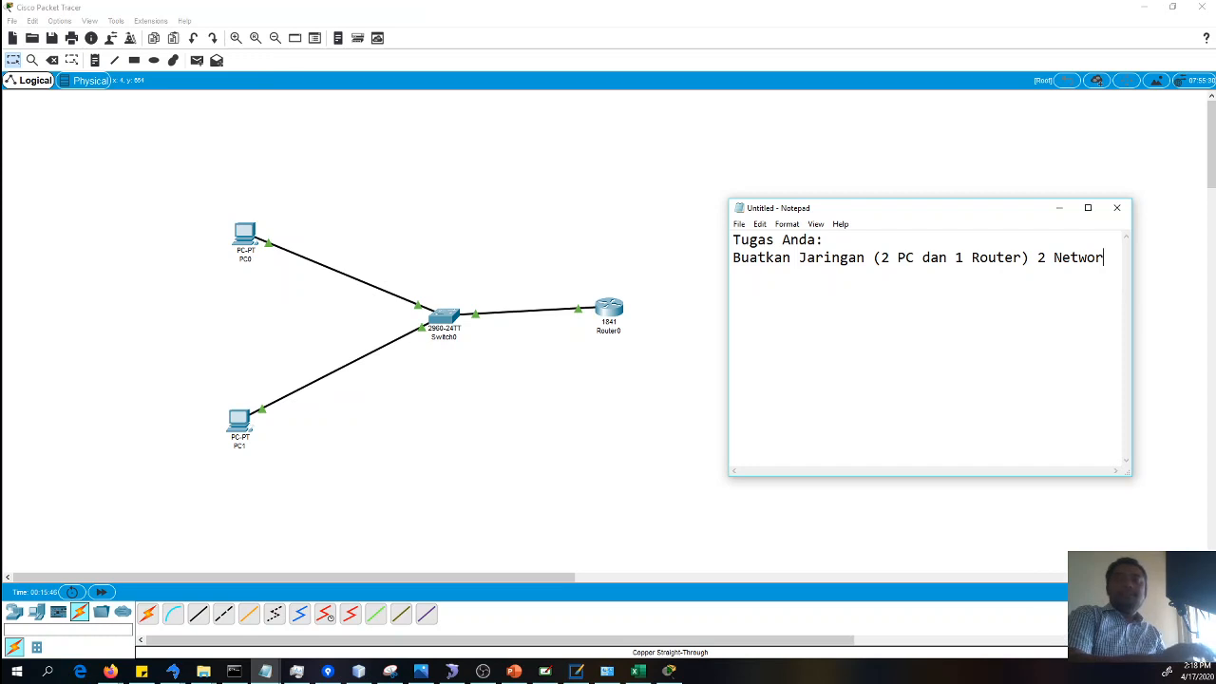
type("k")
key("Return")
key("Return")
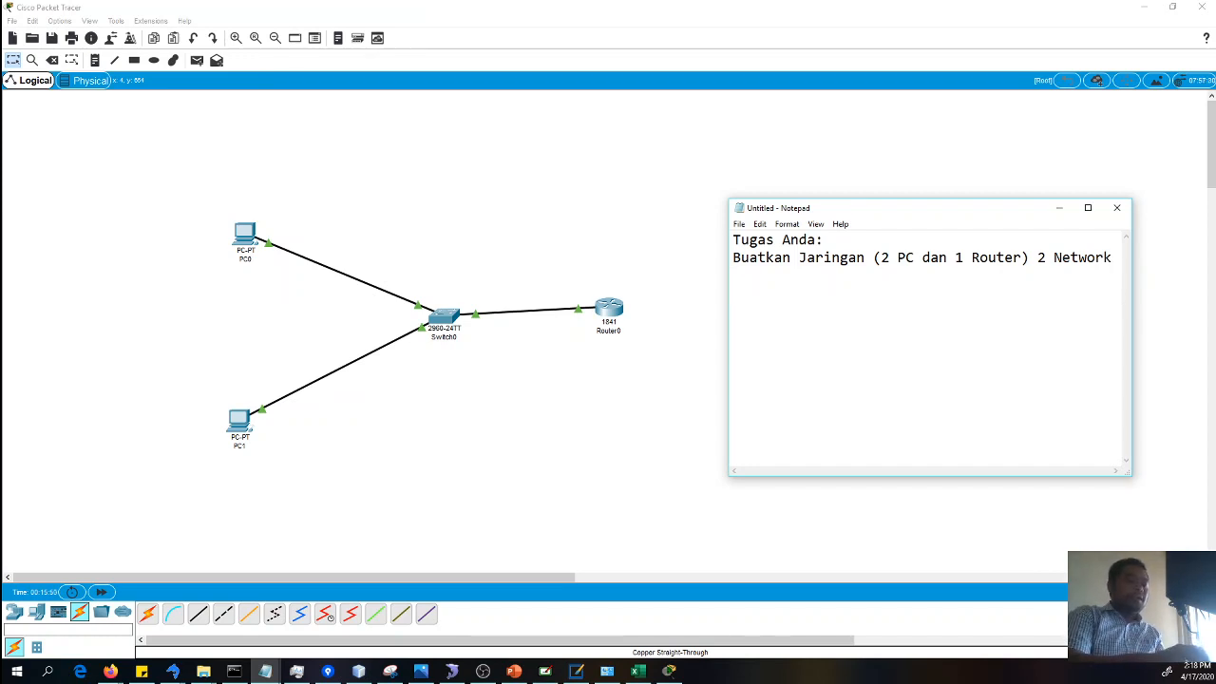
Write the line "IP Netword 192.168.1/24" beneath the assignment sentence and leave an empty line after it
type("ip")
key("BackSpace")
key("BackSpace")
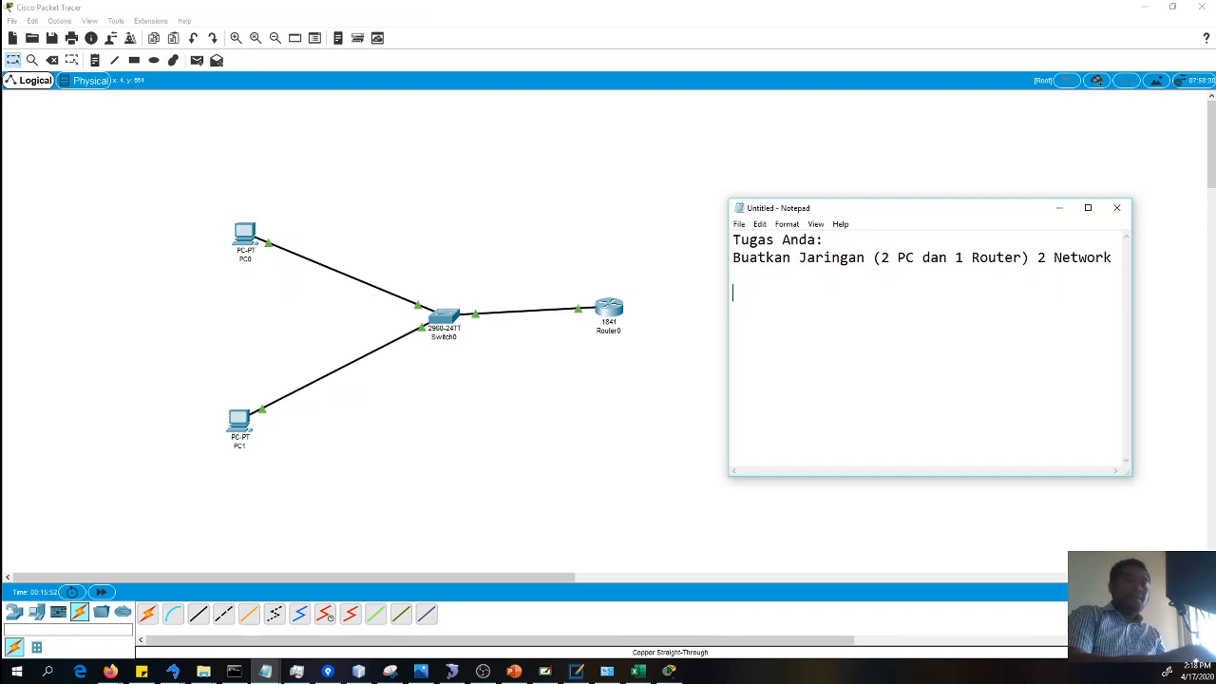
type("IPD")
key("BackSpace")
type("New")
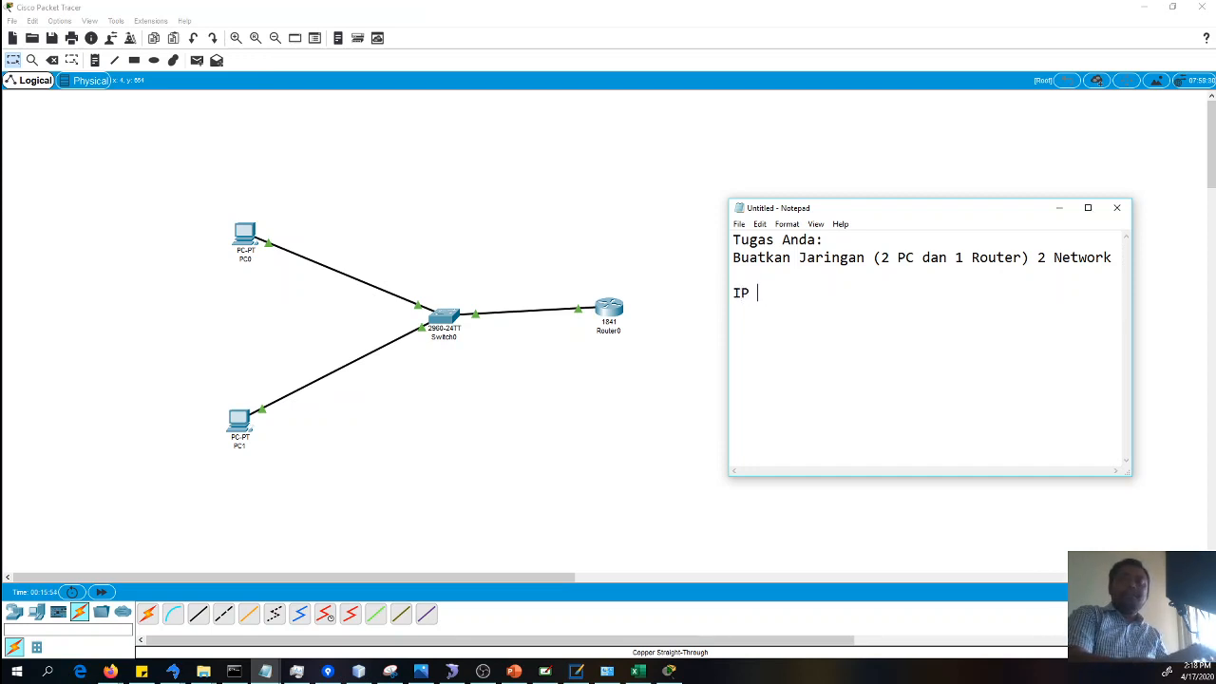
key("BackSpace")
type("ti")
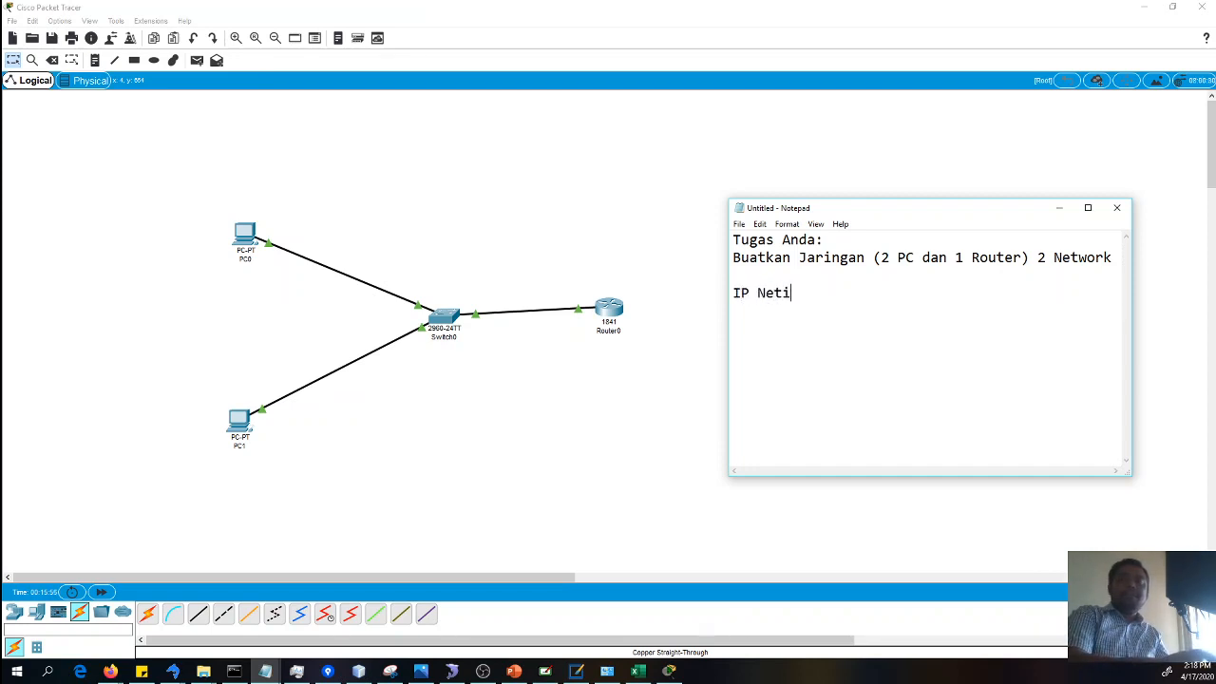
key("BackSpace")
type("word 19.2")
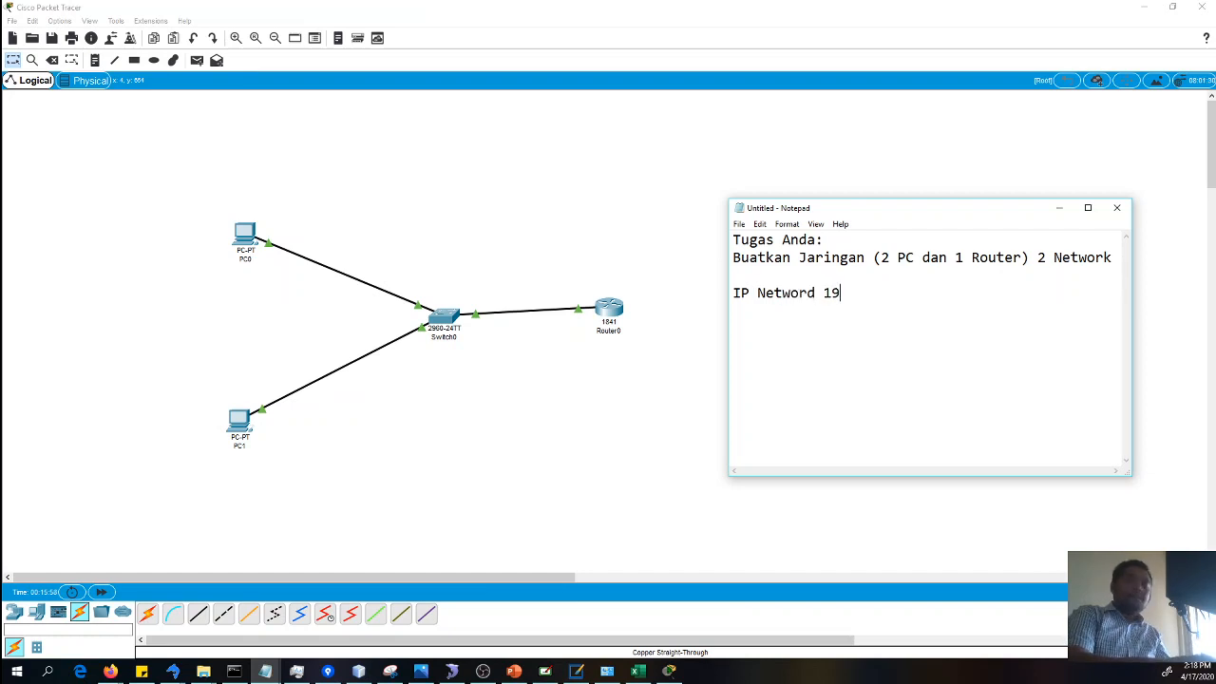
key("BackSpace")
key("BackSpace")
type("2")
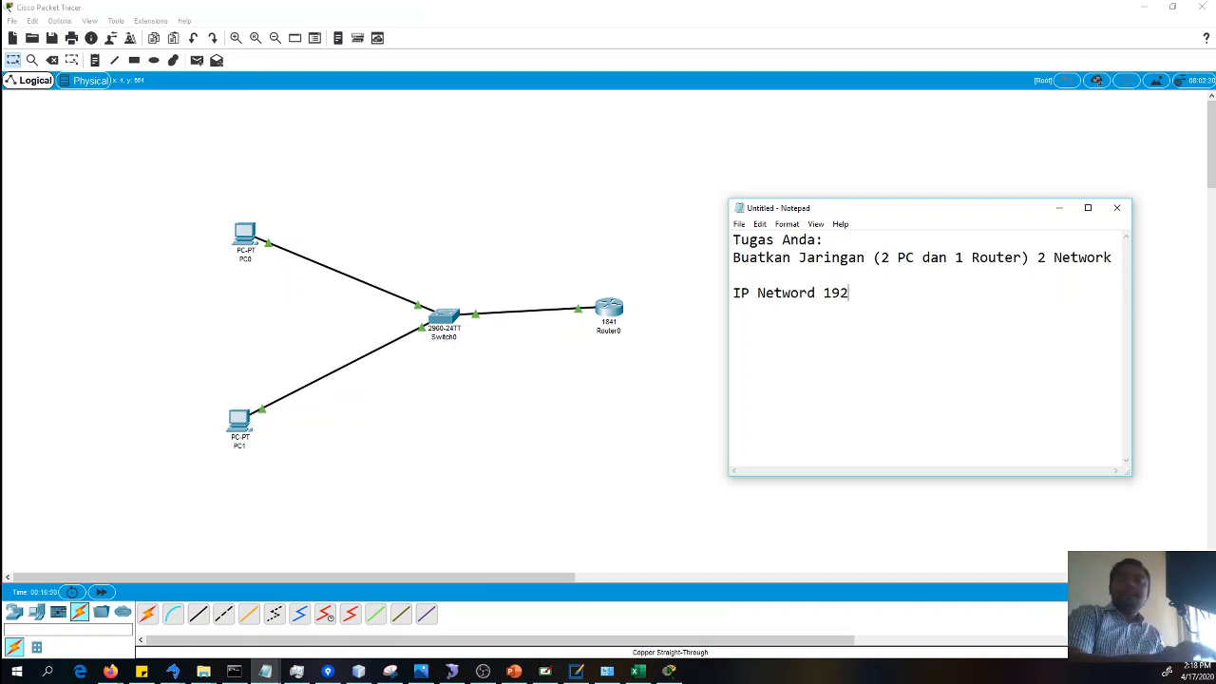
type(".168.")
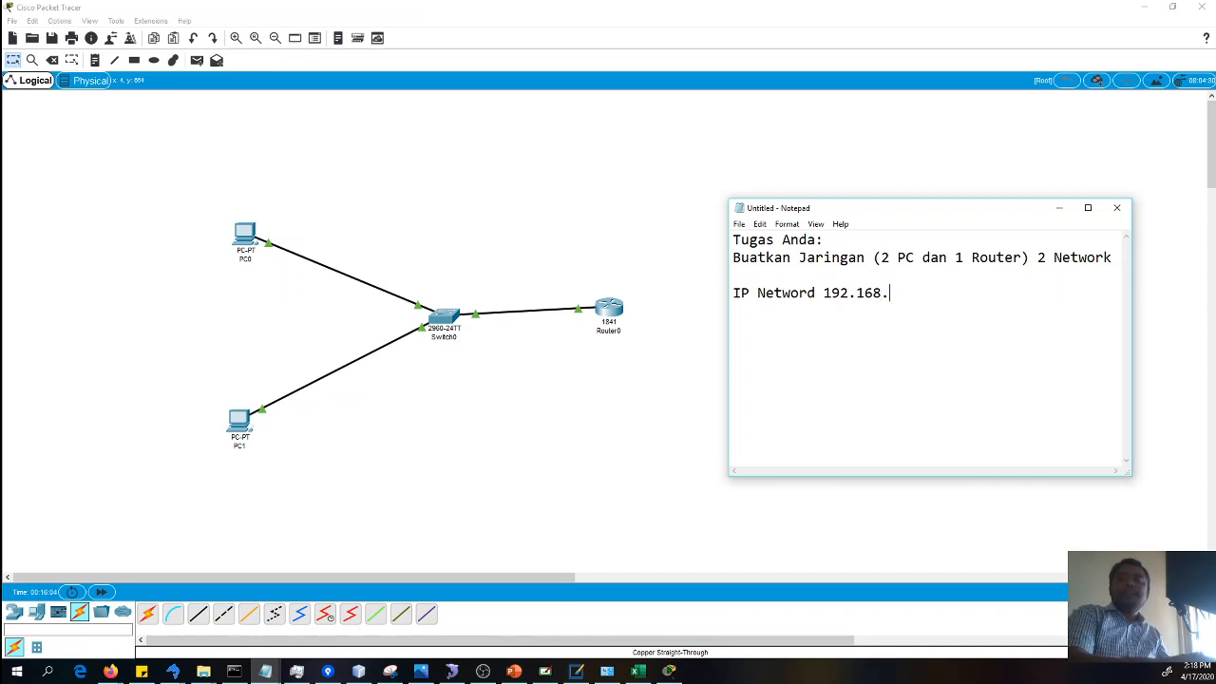
type(".168.0")
key("BackSpace")
type("1")
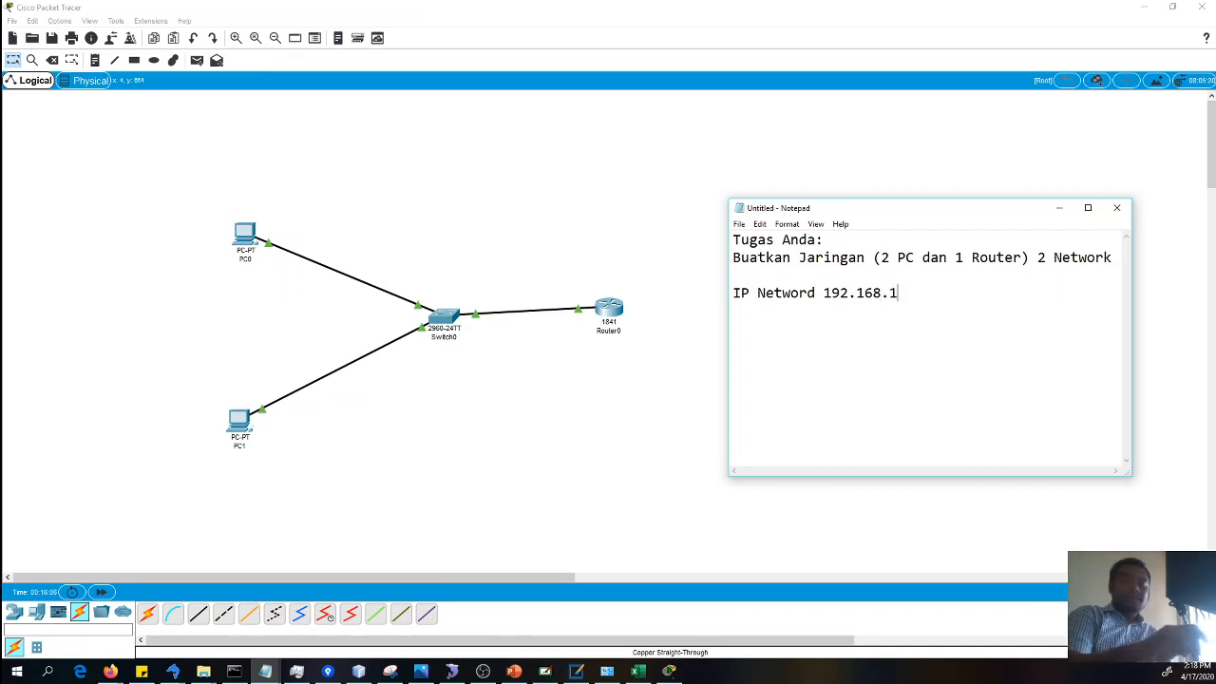
type("/2")
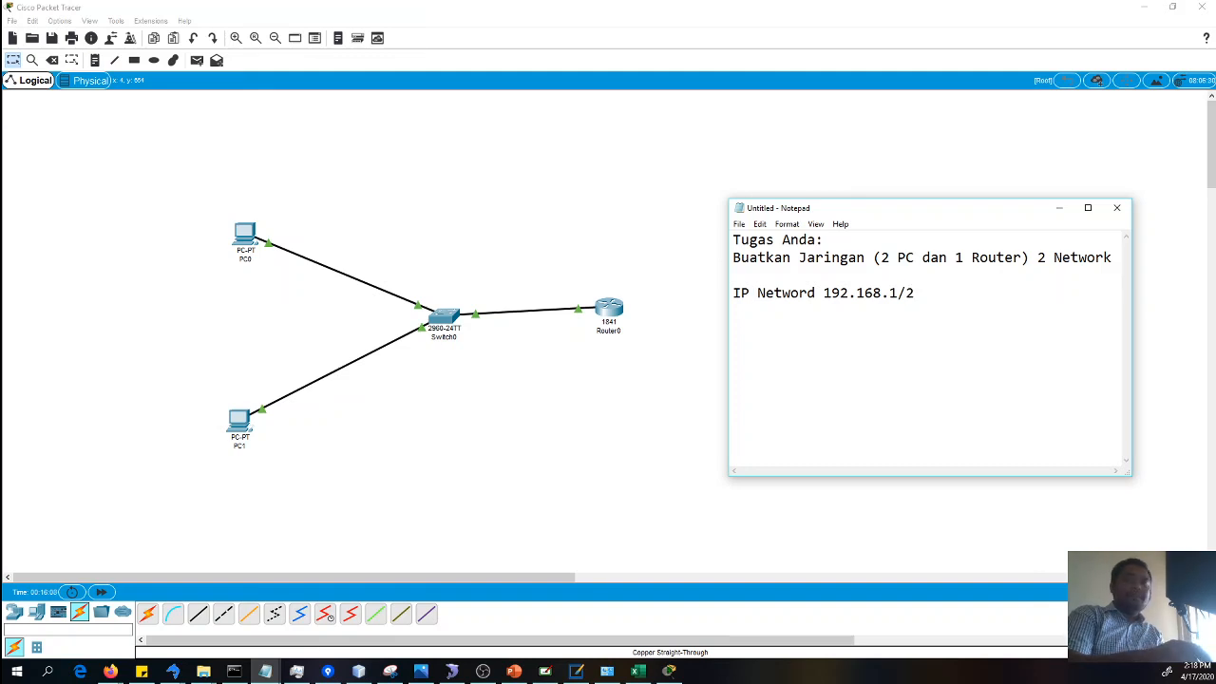
type("4")
key("Return")
key("Return")
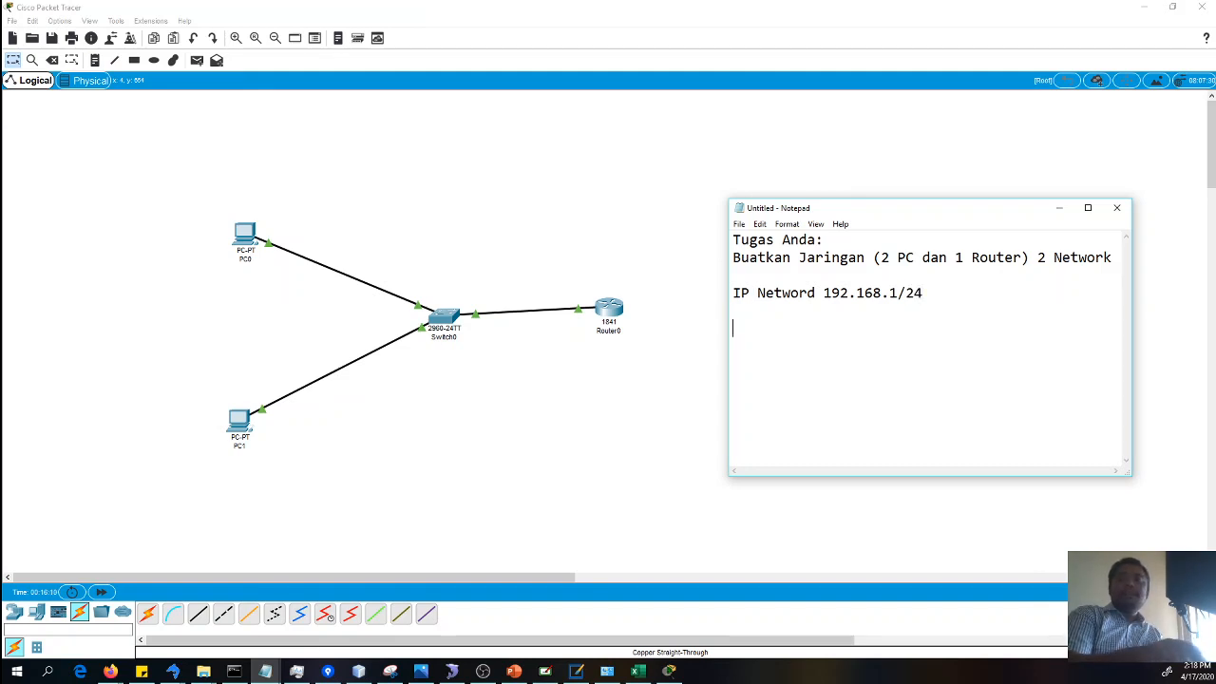
Number the existing IP line as "1." and start a second item below it reading "2. IP Network"
key("Up")
type("1.")
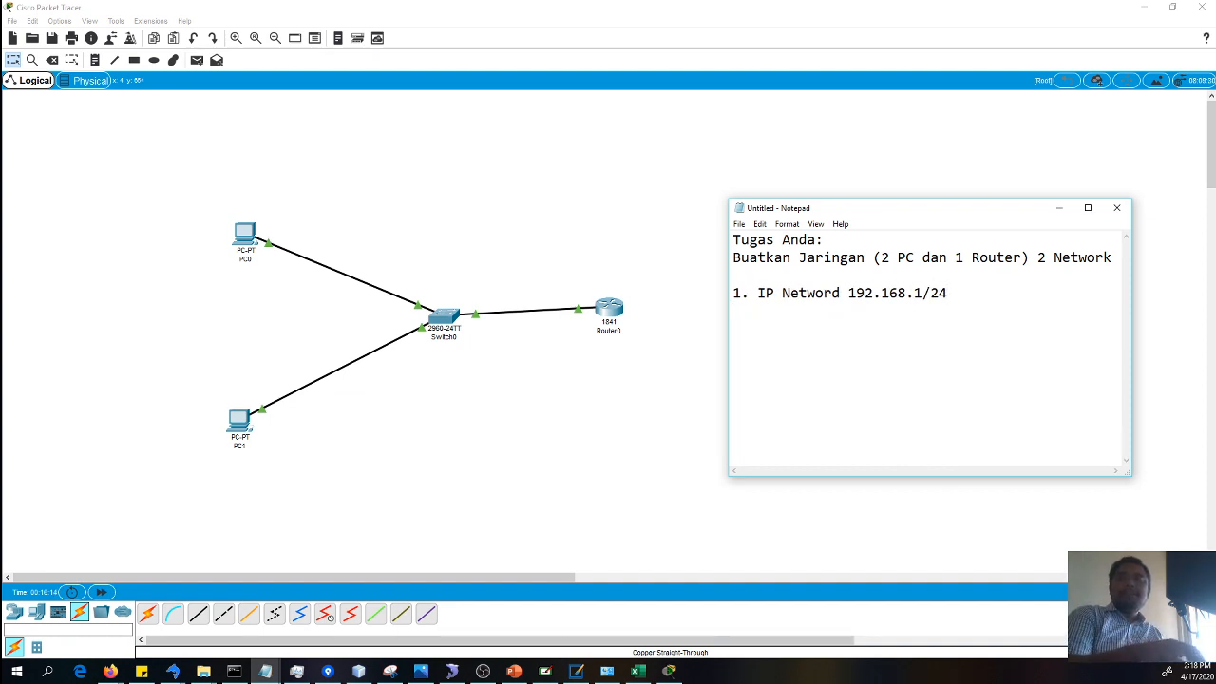
key("Down")
type("2. I")
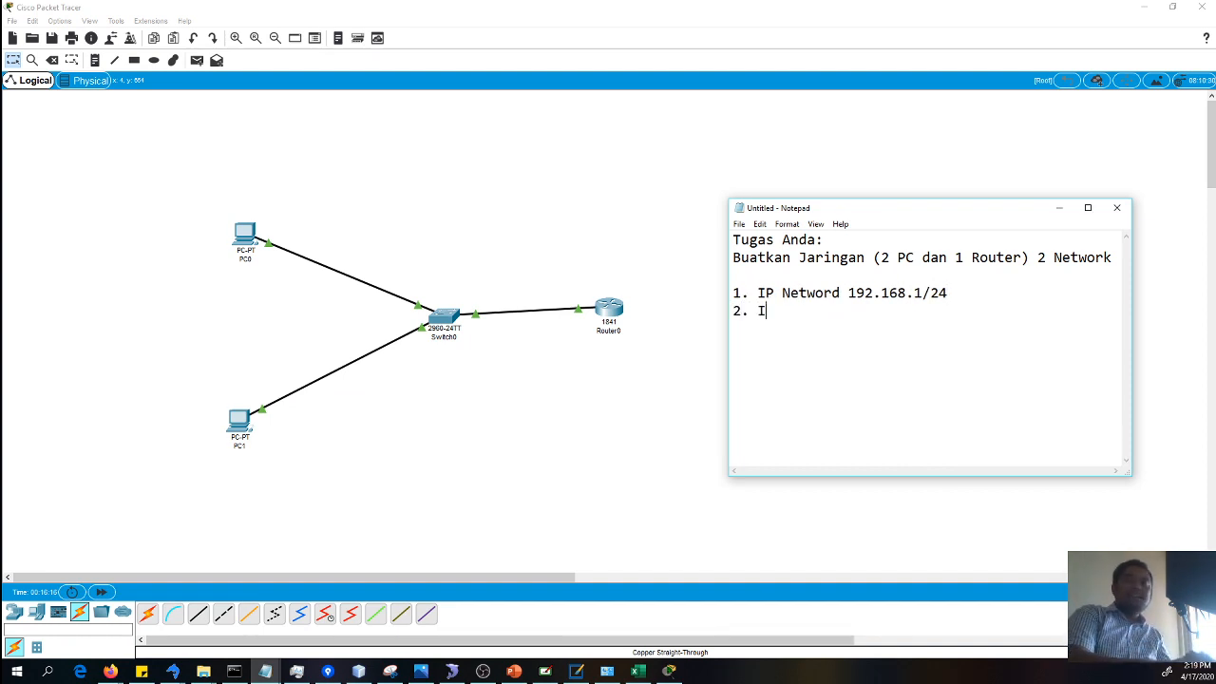
type("P Newro")
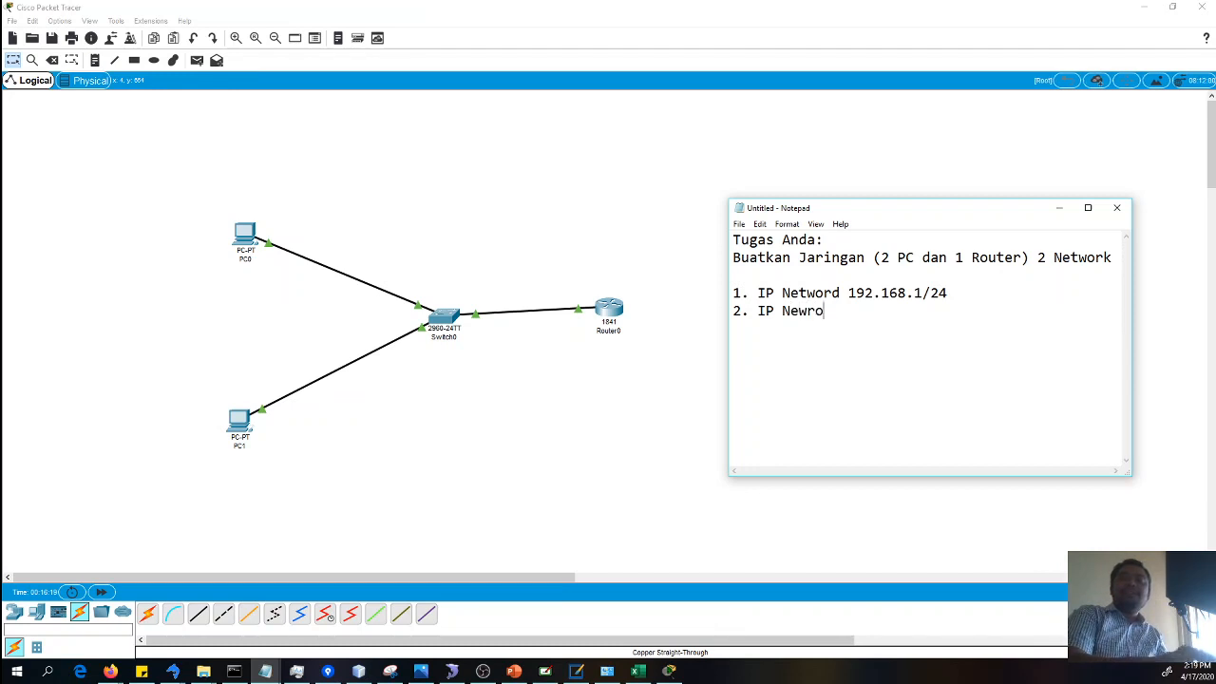
key("BackSpace")
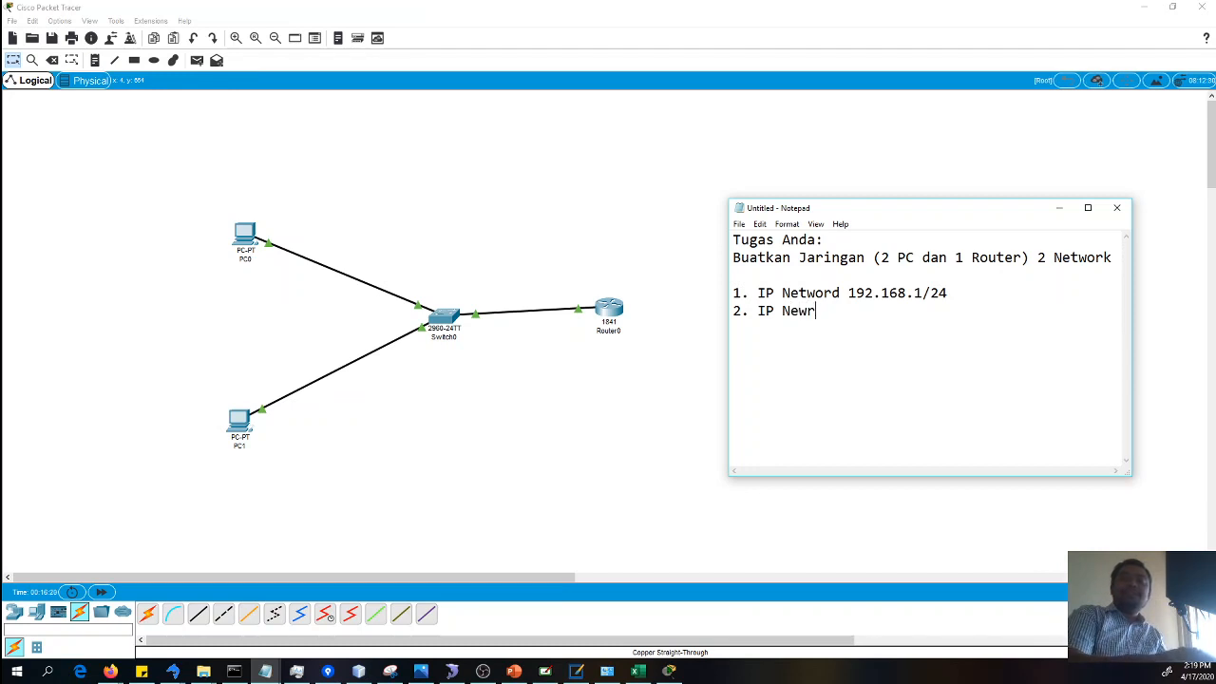
key("BackSpace")
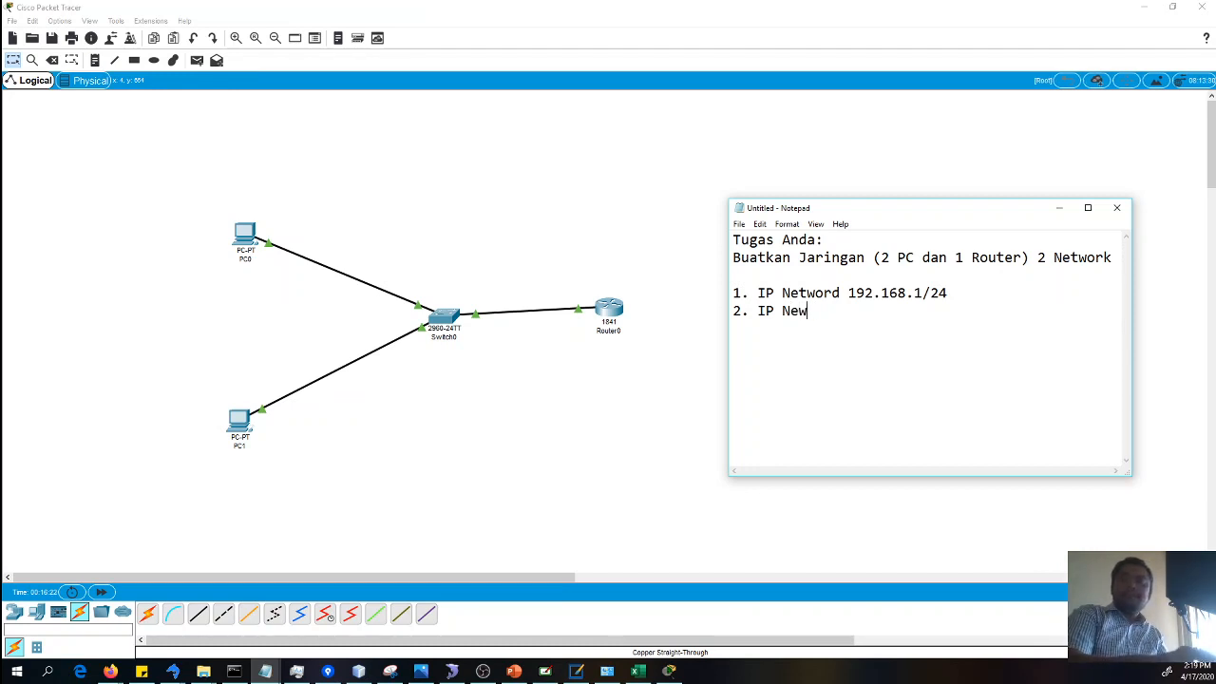
key("BackSpace")
type("tw")
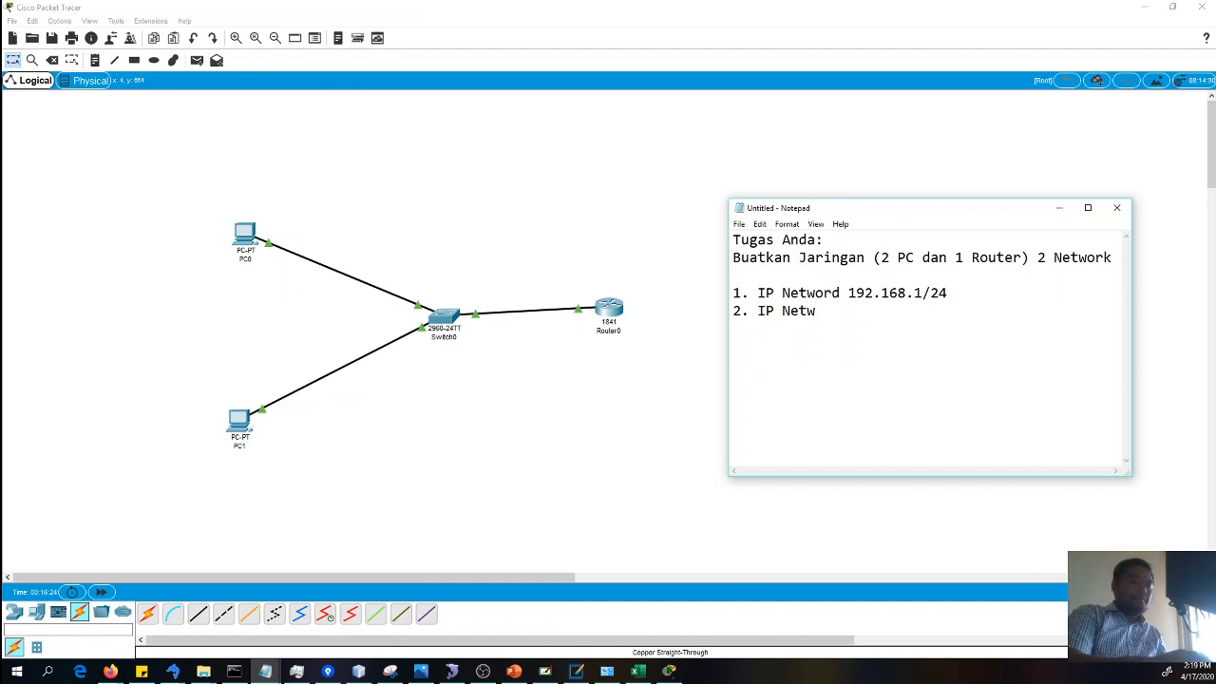
type("ork")
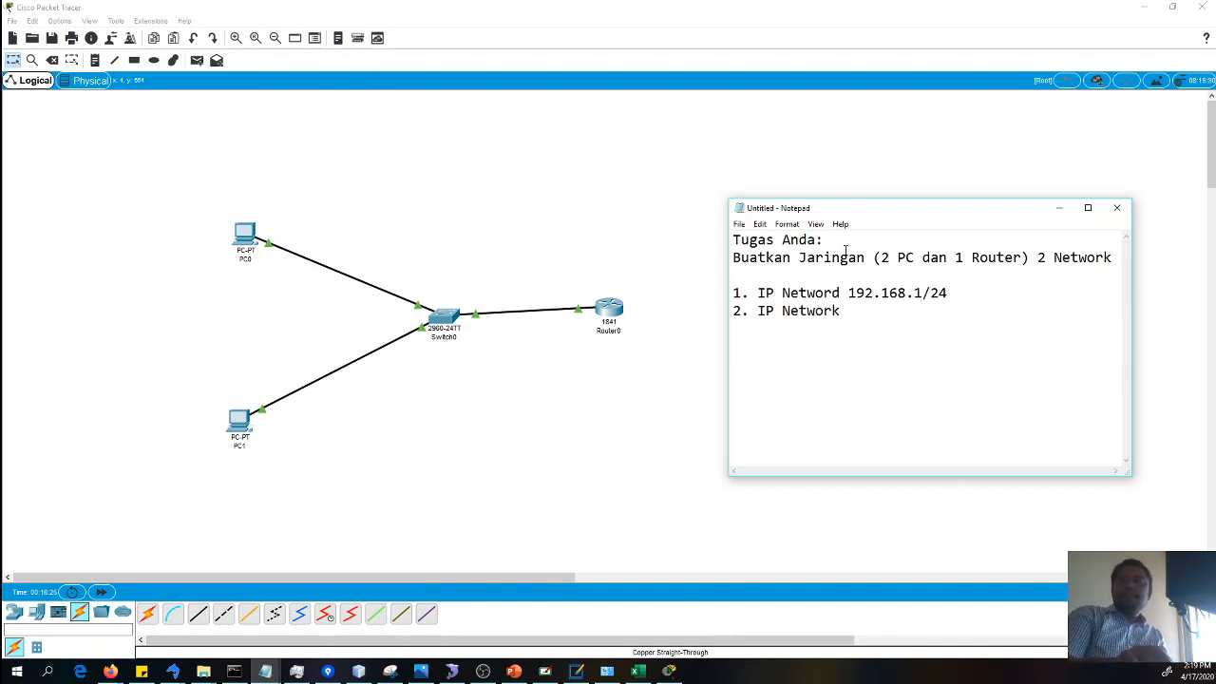
Correct the misspelled "Netword" in item 1 to "Network"
key("Up")
key("BackSpace")
type("k")
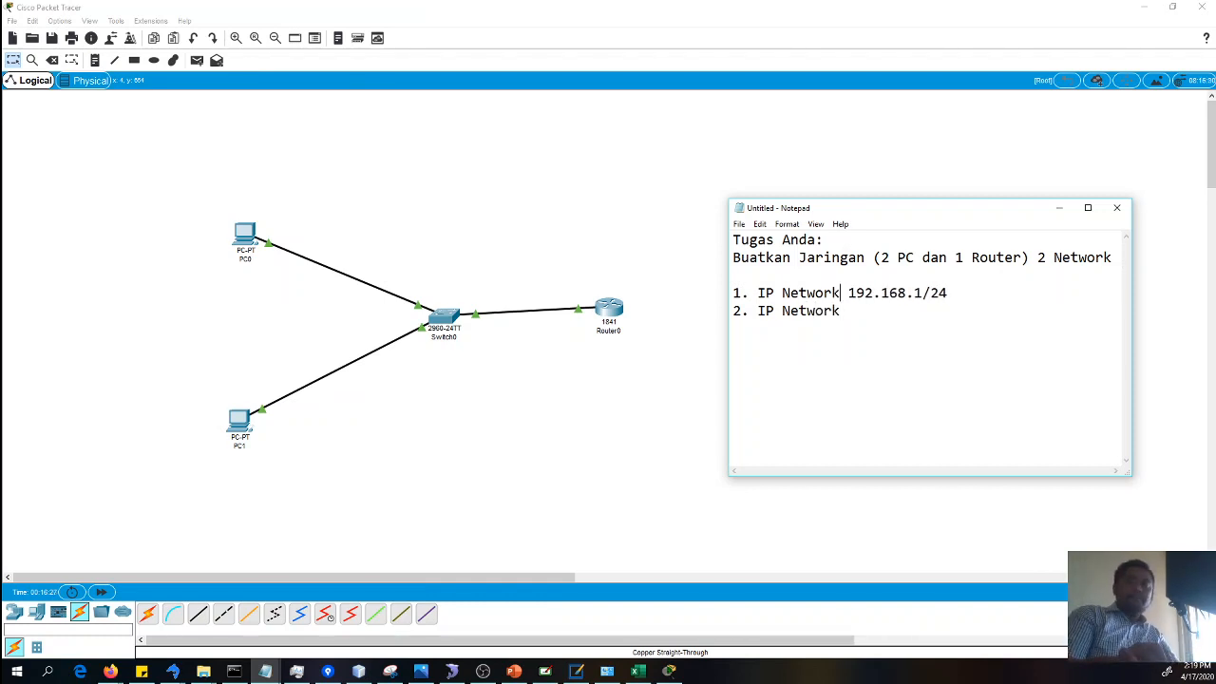
Complete item 2 with the network address "192.170.1/24"
key("Down")
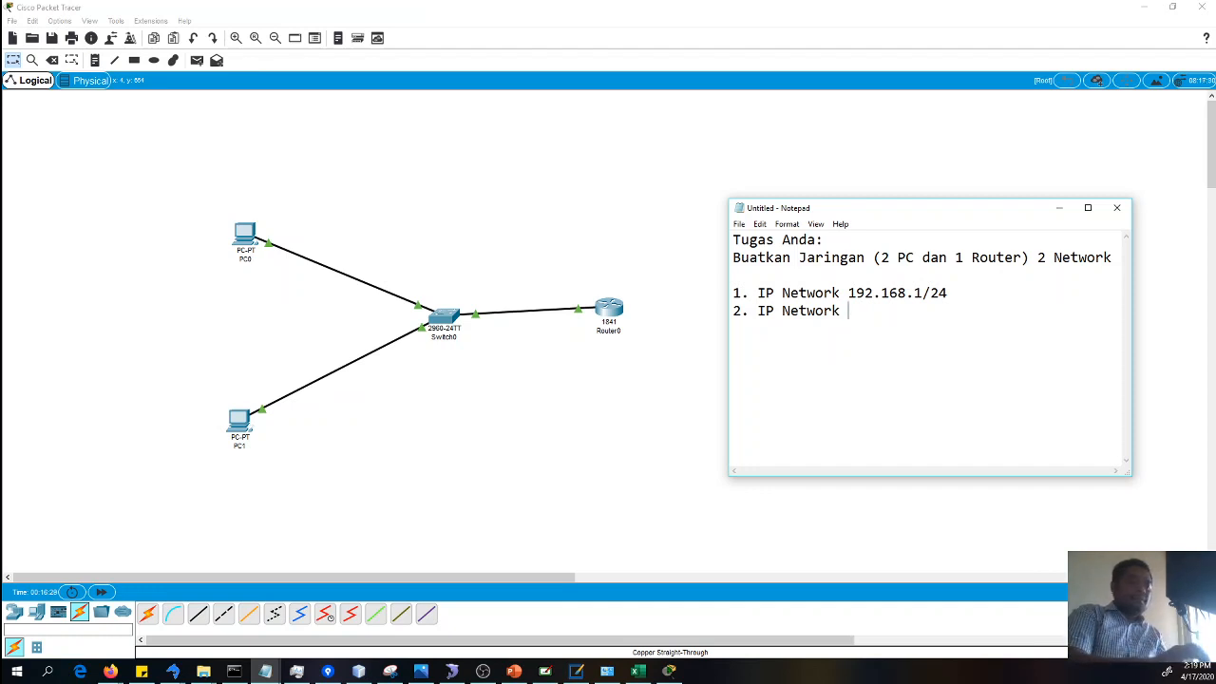
type("192.")
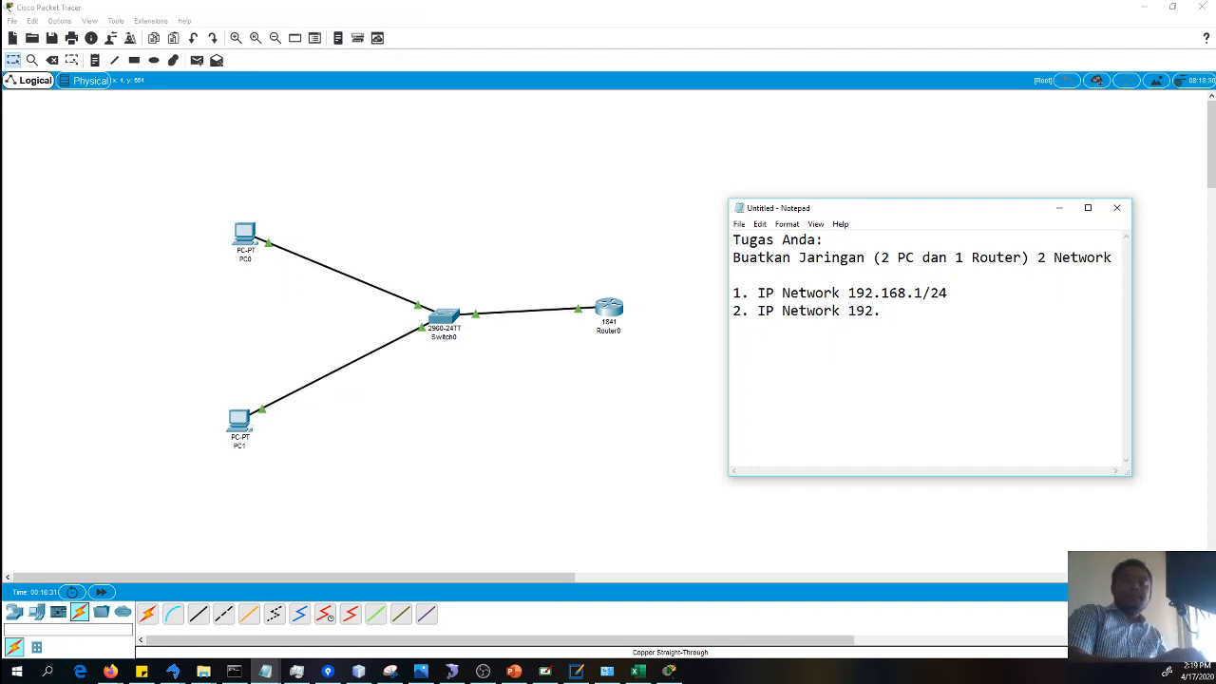
type("170")
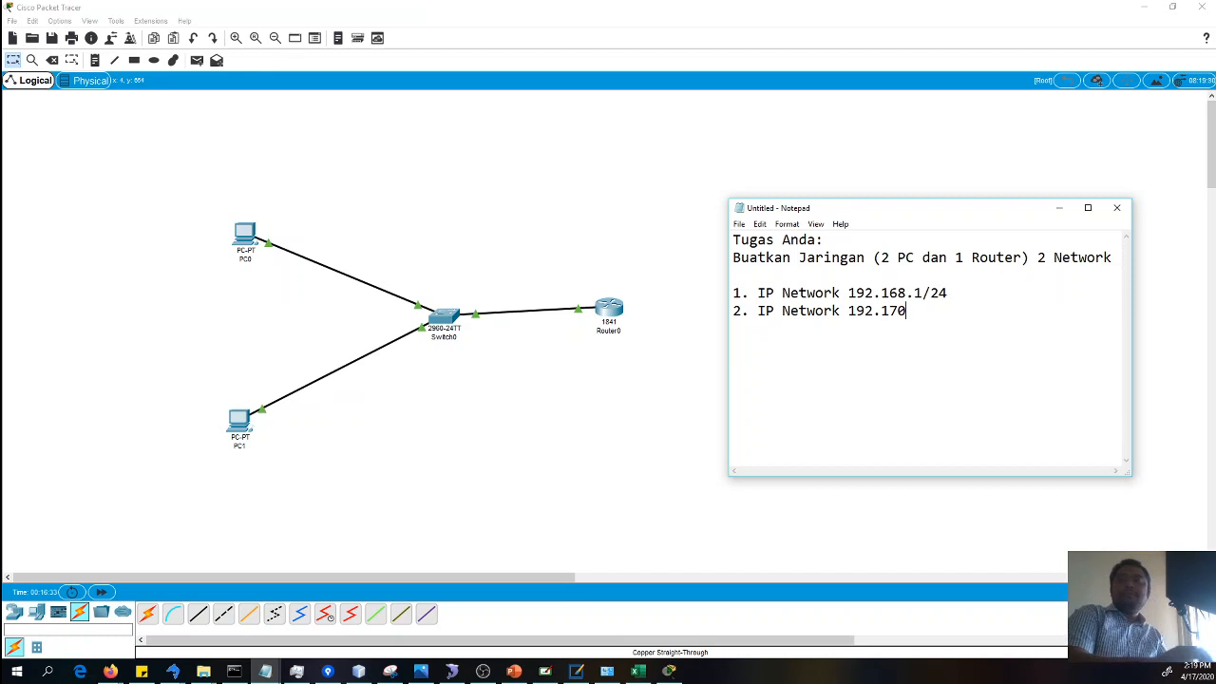
type(".")
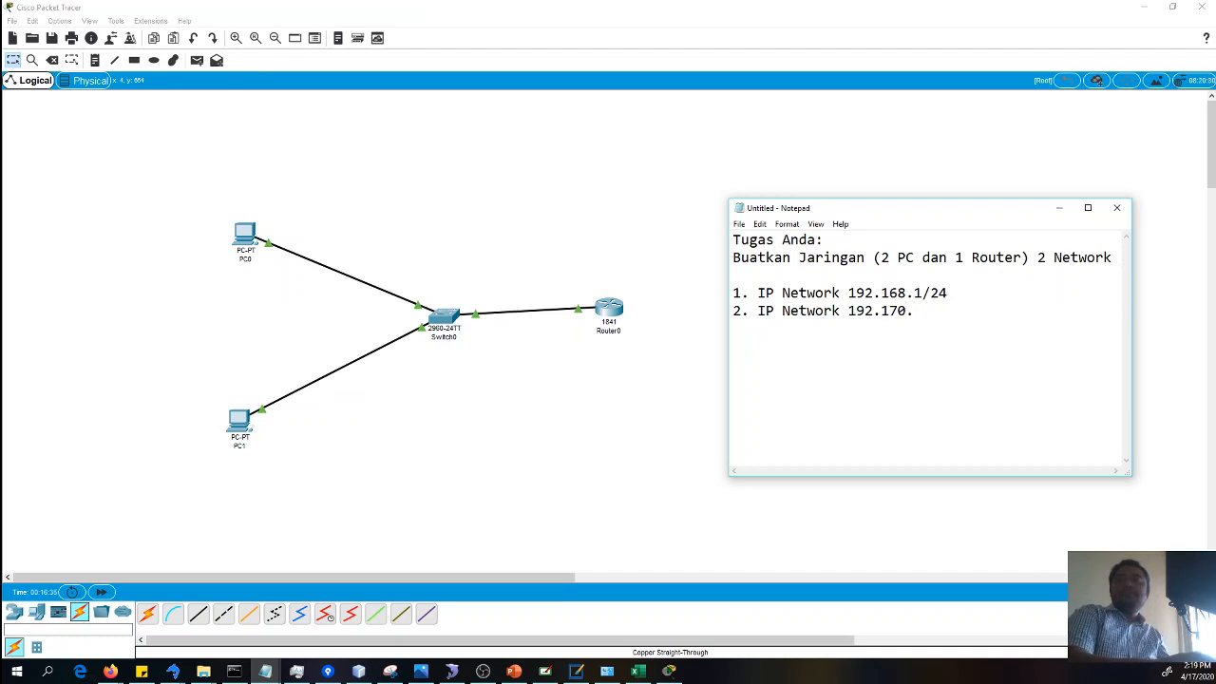
type("1/")
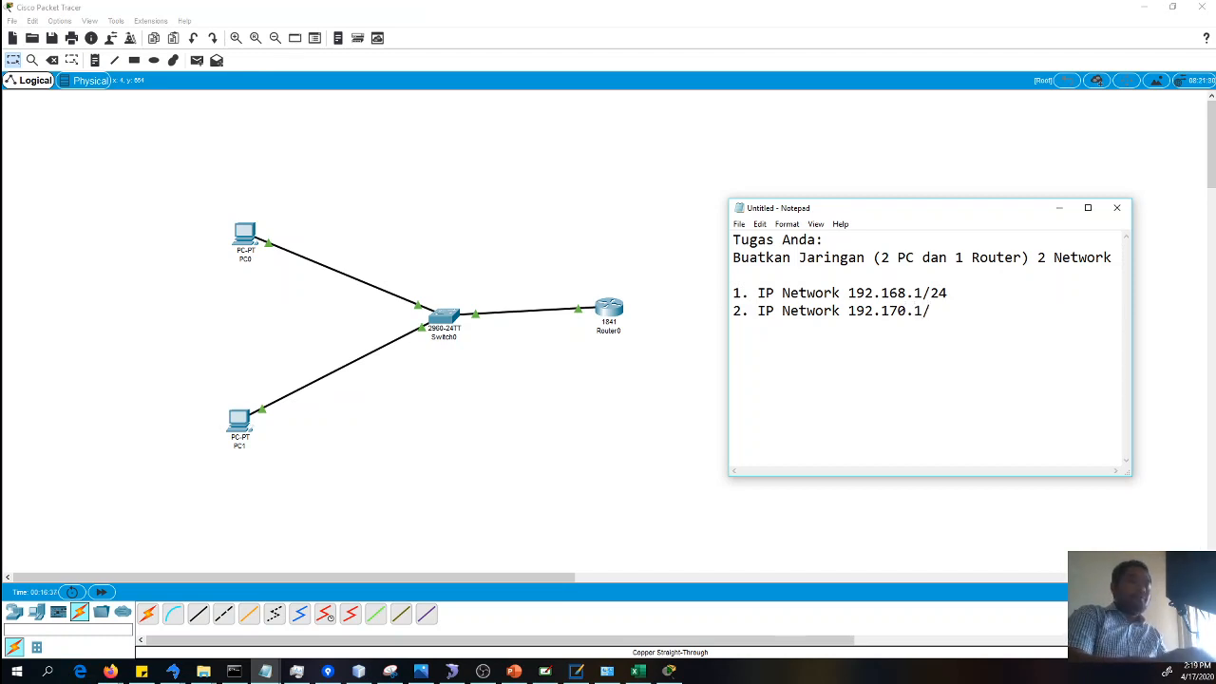
type("256")
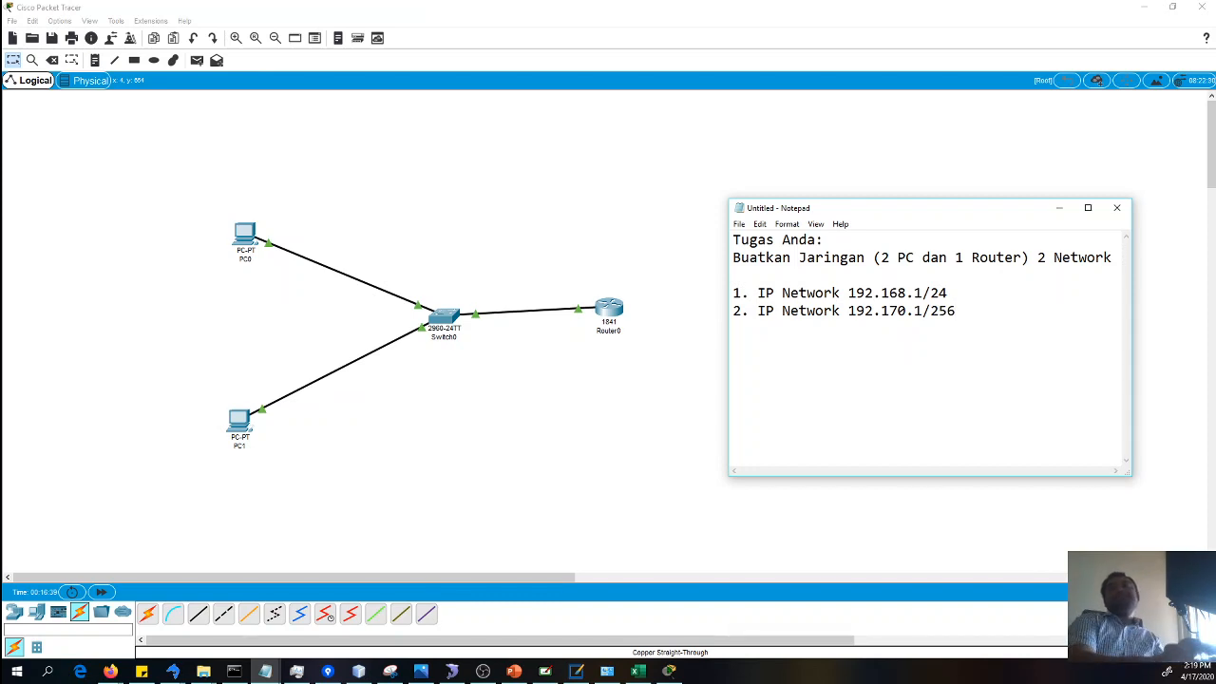
key("BackSpace")
key("BackSpace")
type("4")
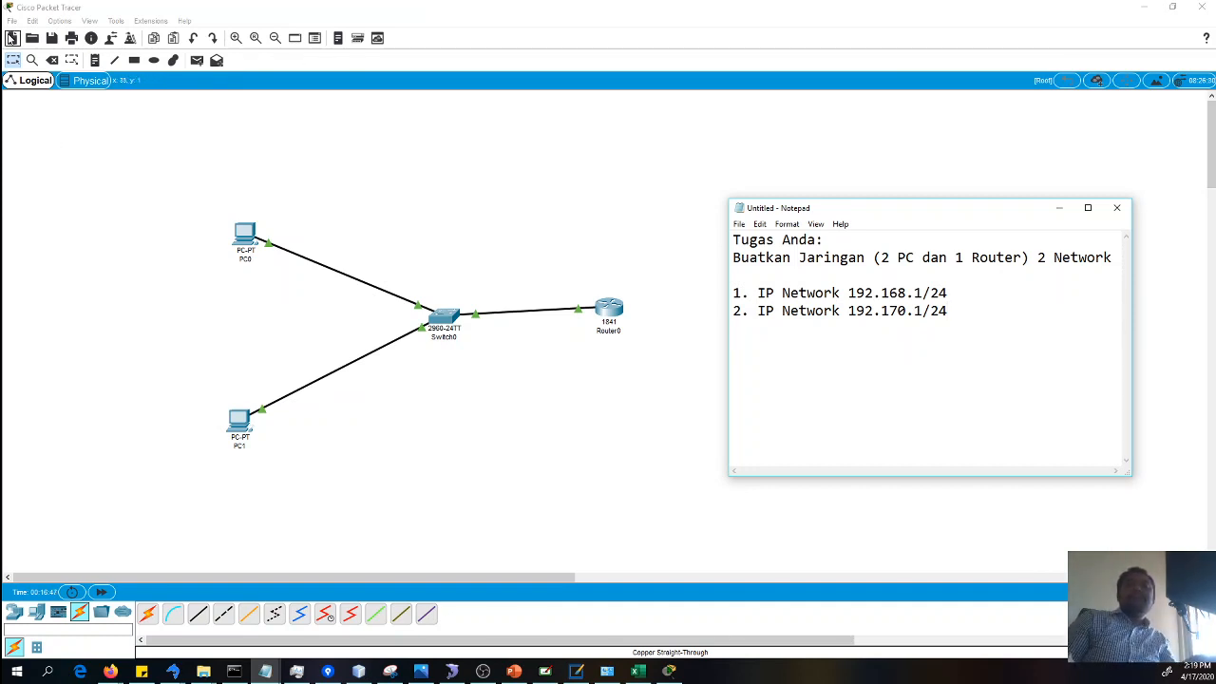
Start saving the Packet Tracer topology as a new file and create a folder named "Tugas W10" in the saves folder
left_click(13, 20)
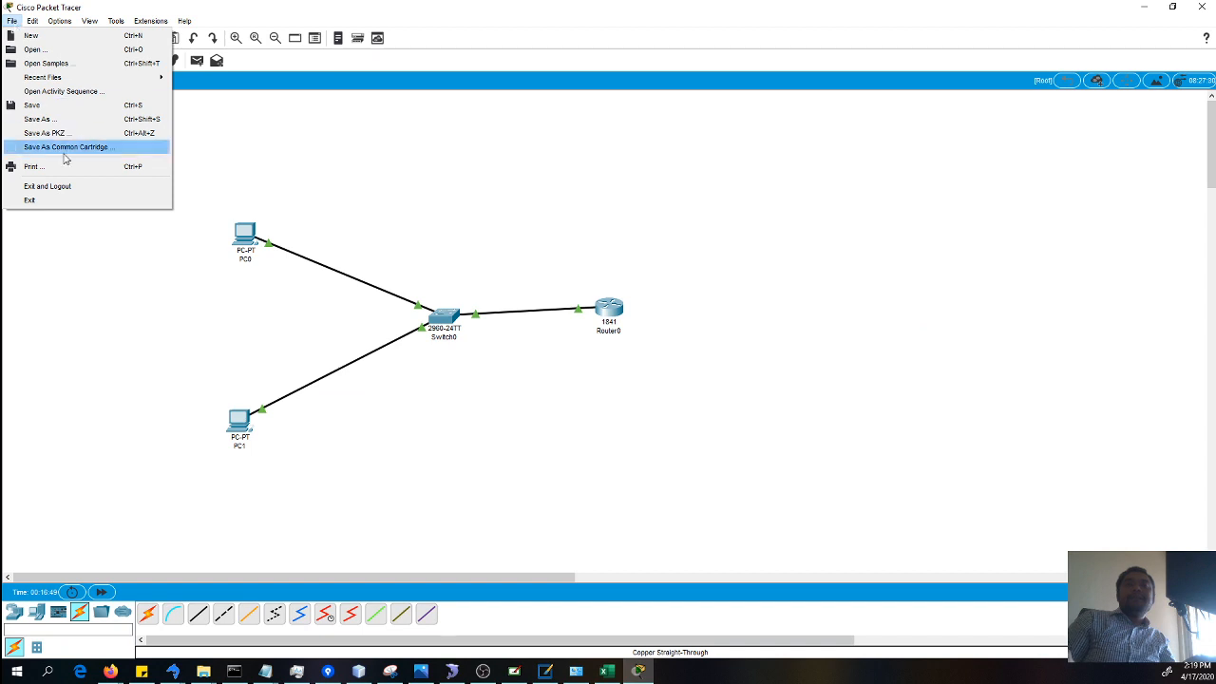
left_click(55, 119)
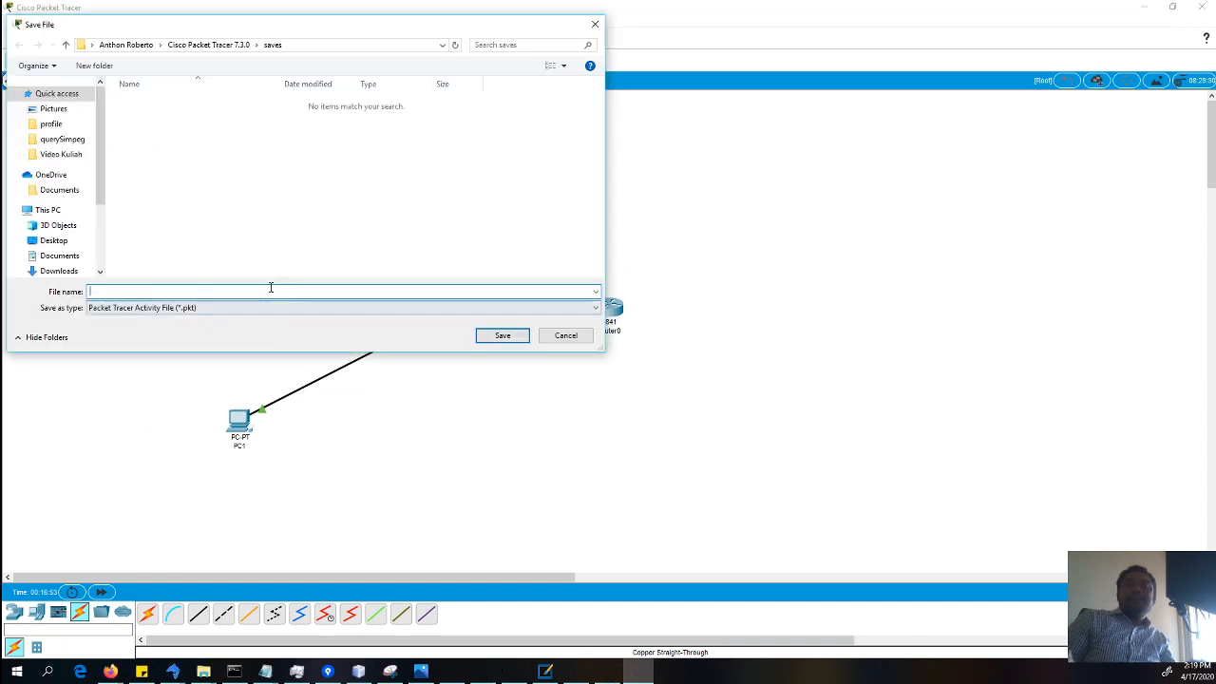
left_click(95, 66)
type("Tugas W1")
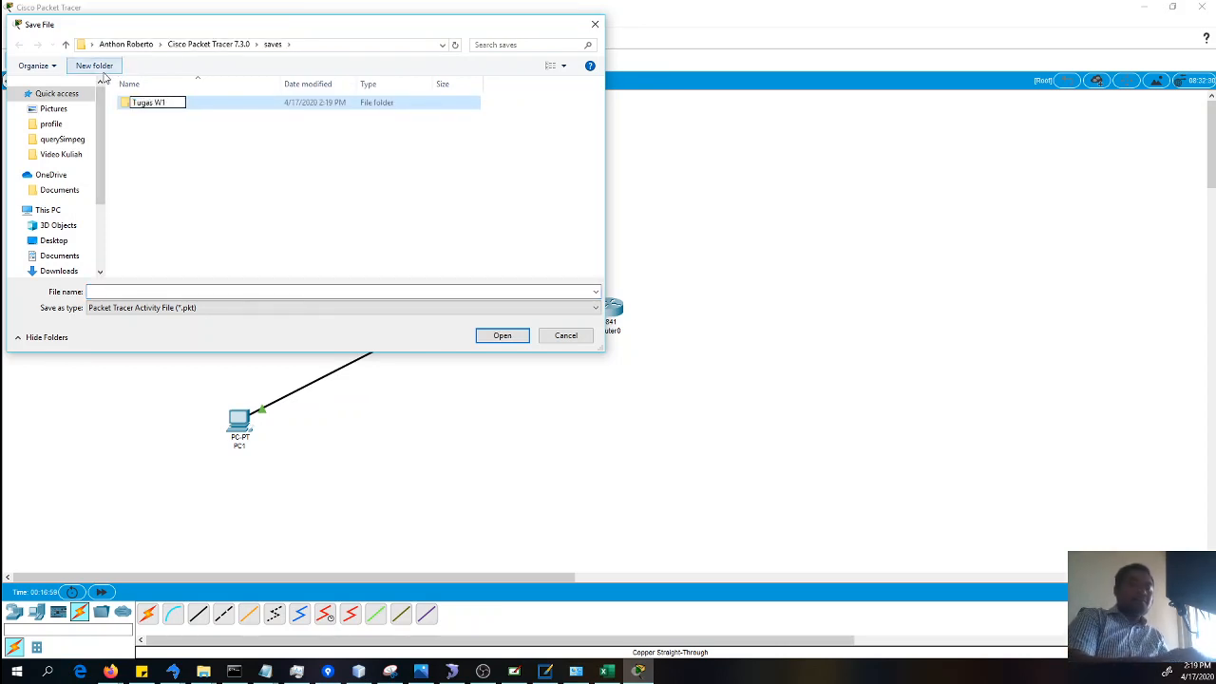
type("0")
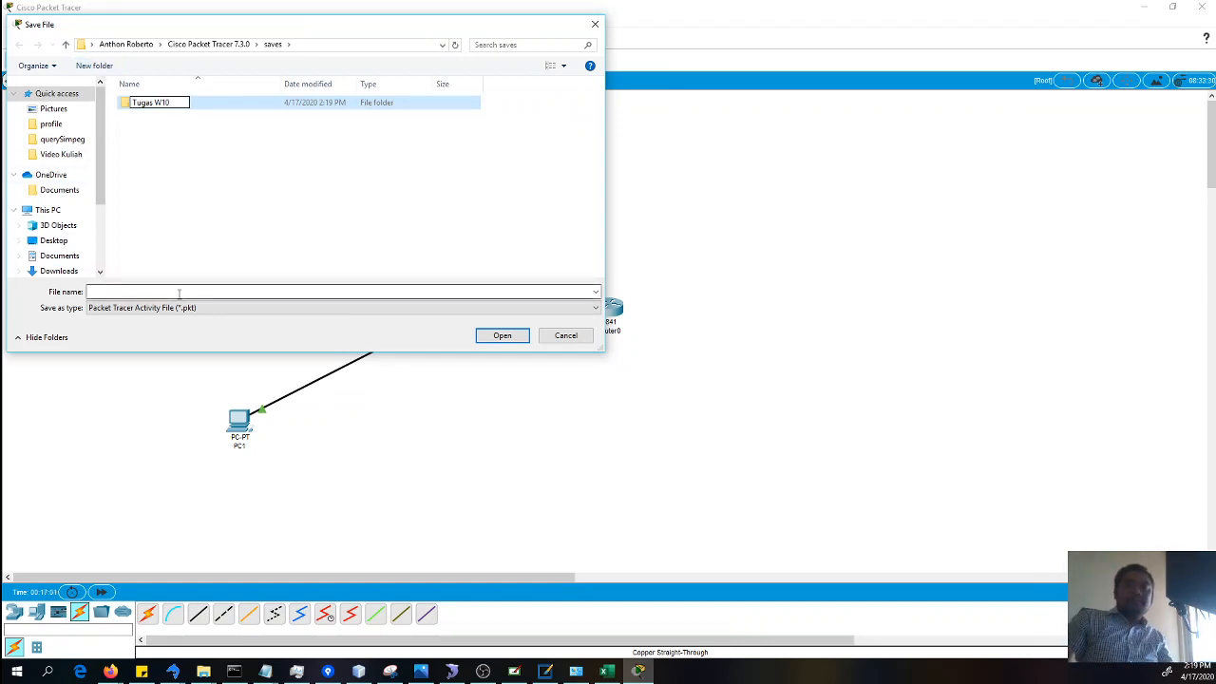
key("Return")
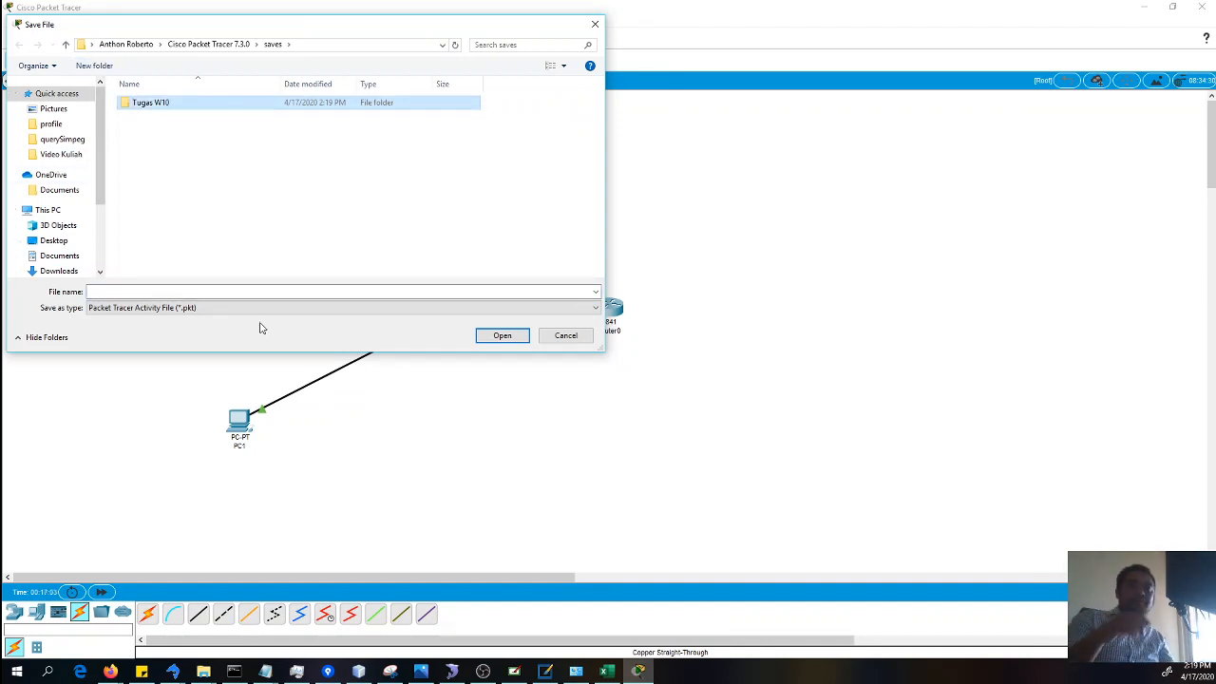
Save the topology inside the "Tugas W10" folder under the file name "Tugas 1"
double_click(148, 106)
left_click(149, 292)
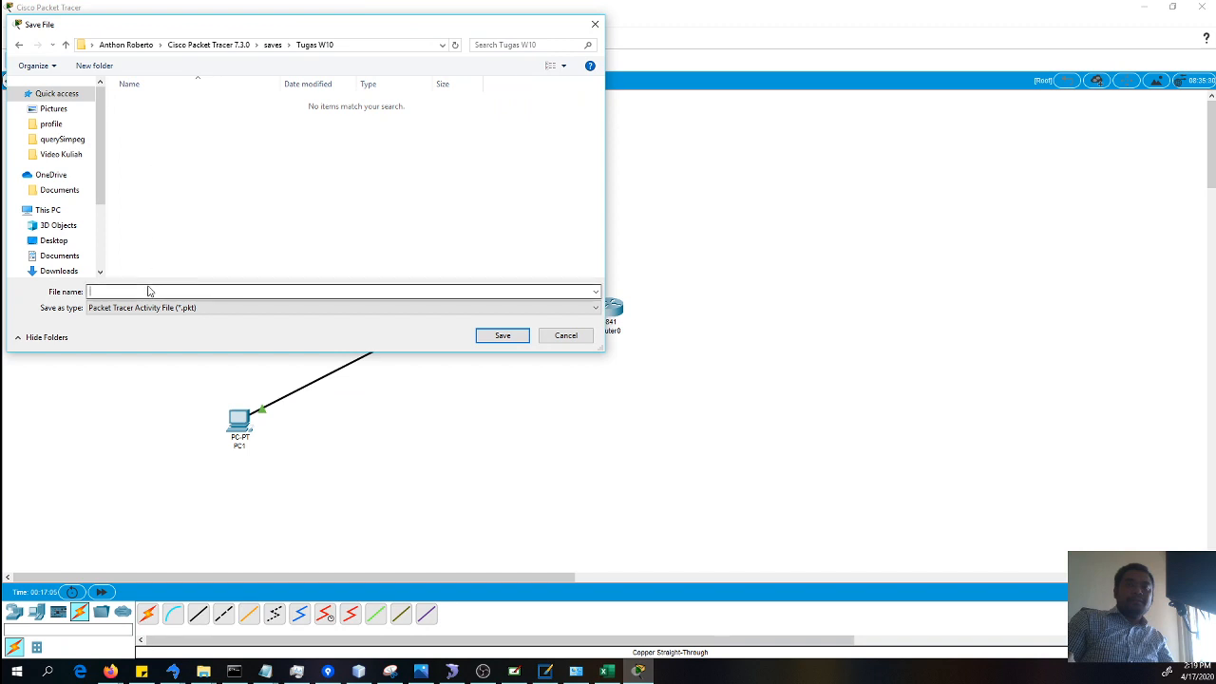
type("Tugas 1")
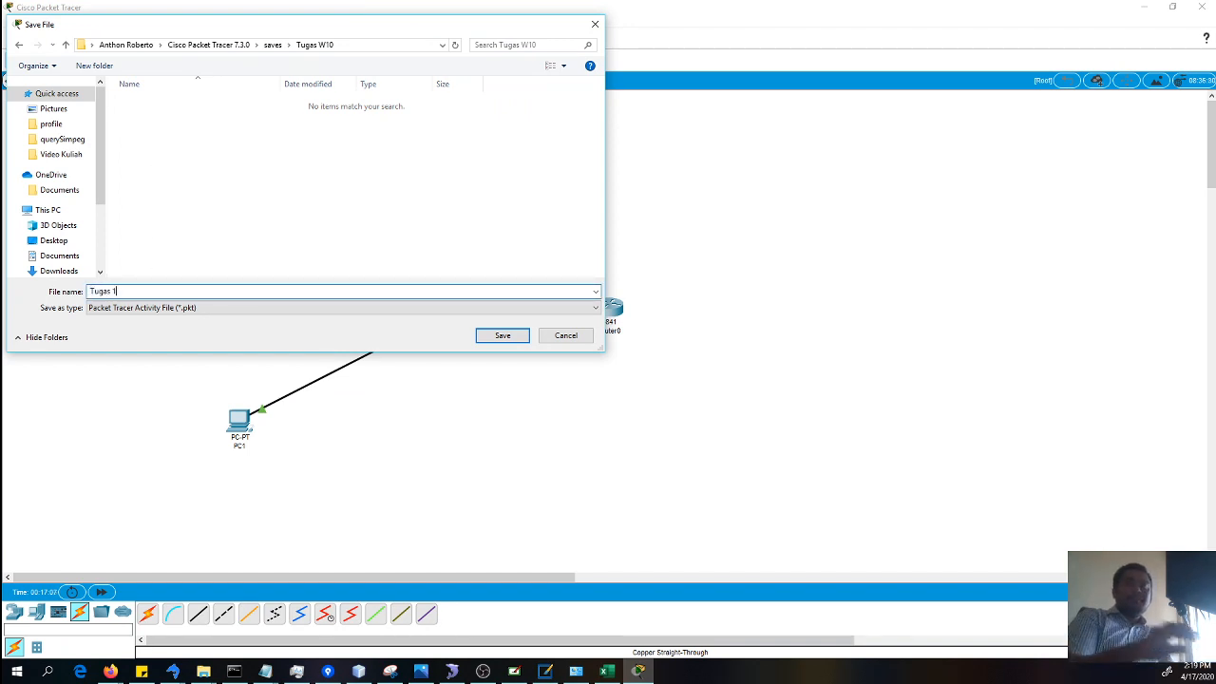
left_click(503, 338)
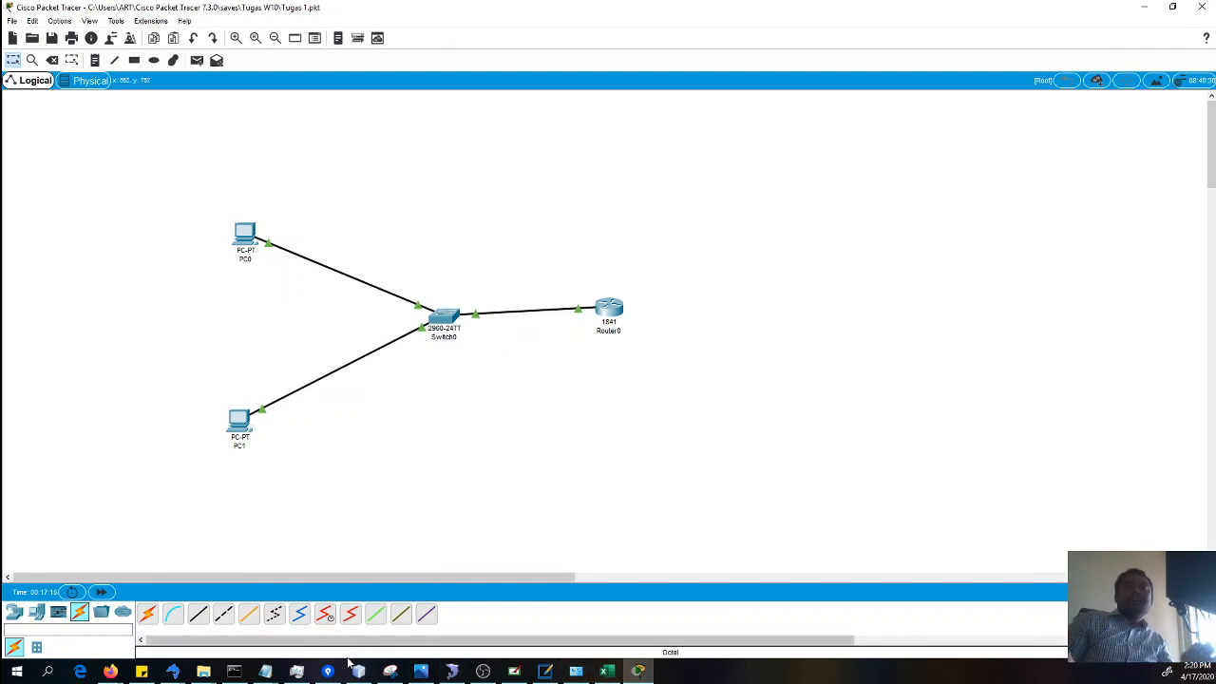
Return to the Notepad assignment, add the heading "Format :" below the network list, and start a line with "1" under it
mouse_move(265, 672)
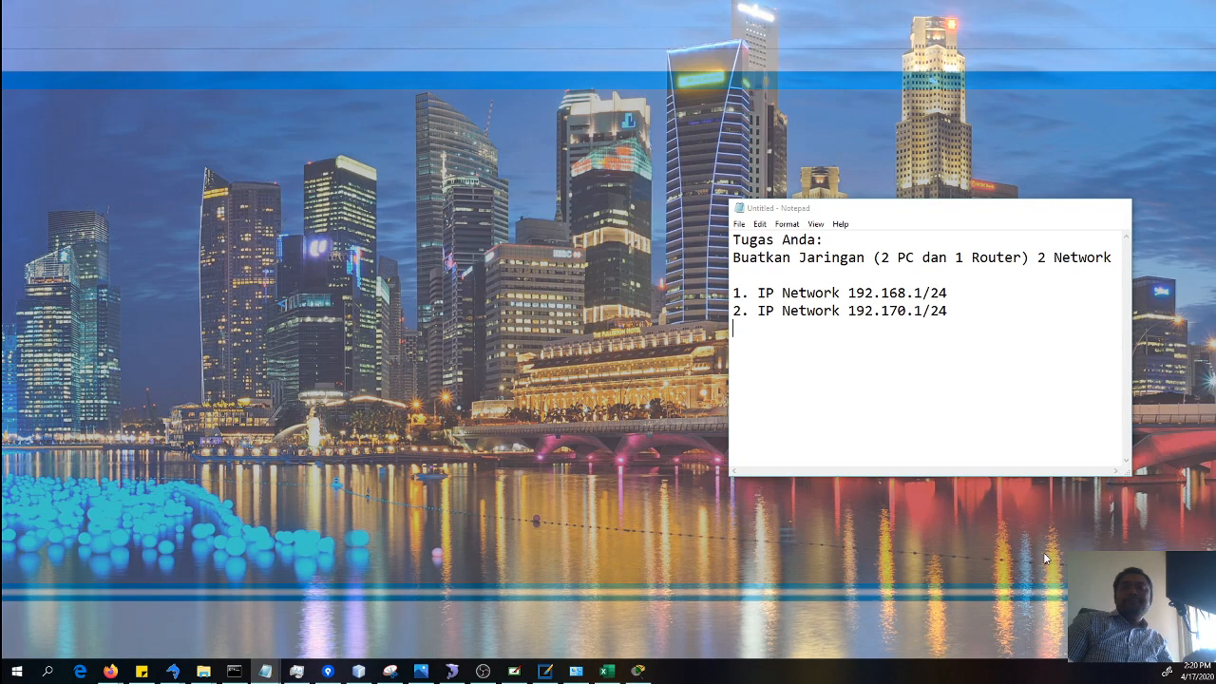
left_click(1045, 617)
left_click(870, 339)
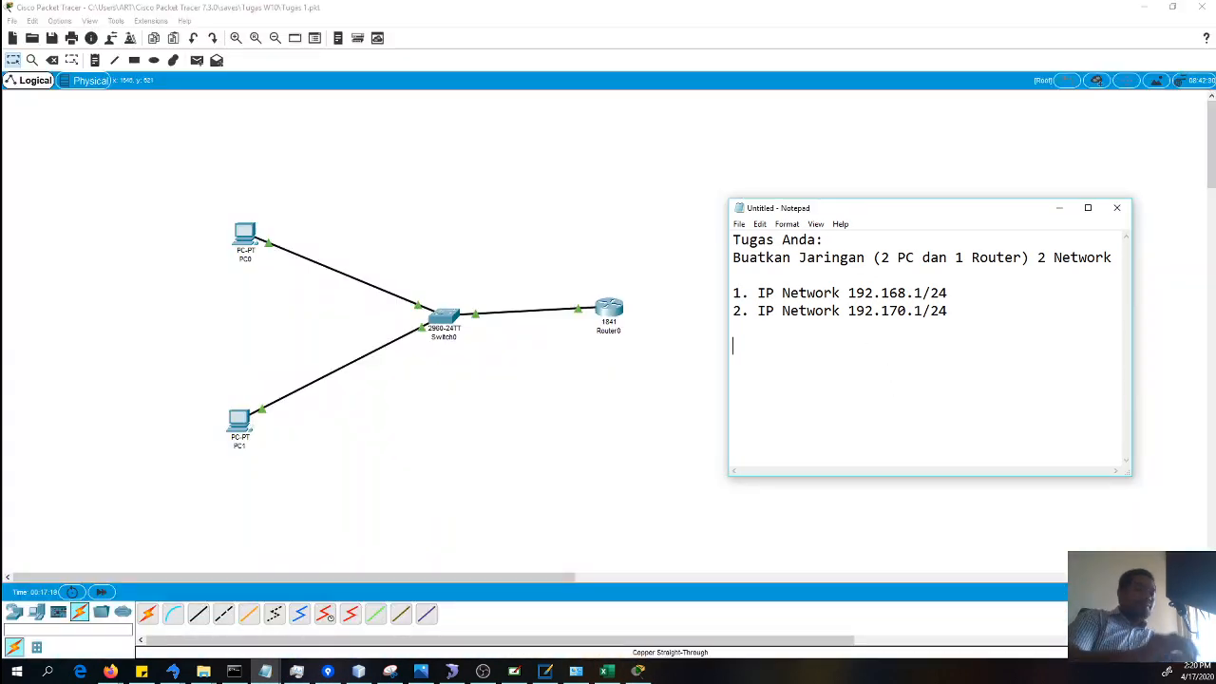
type("Form")
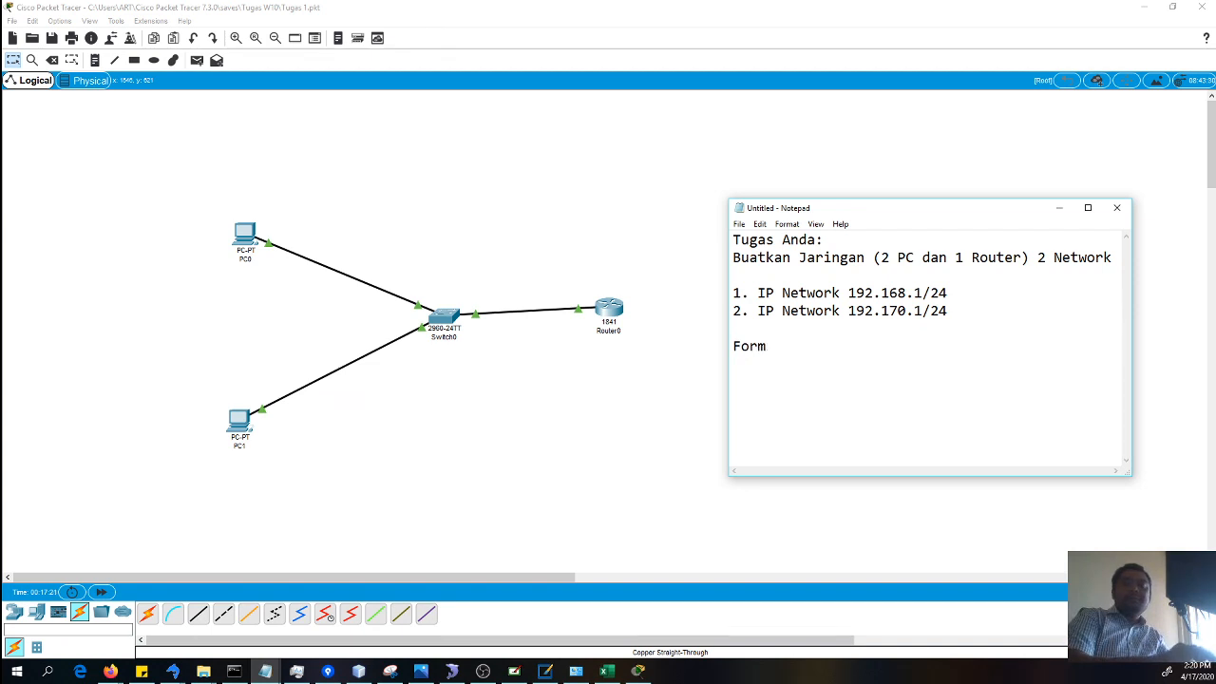
type("at L")
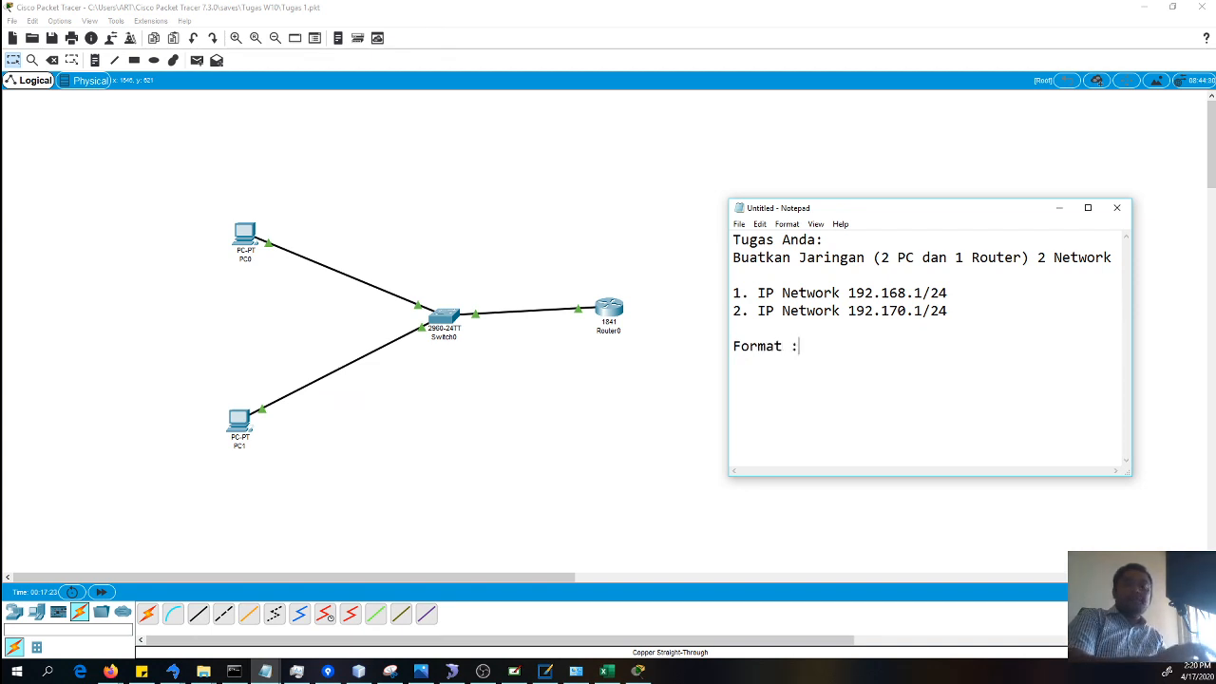
key("Return")
type("1")
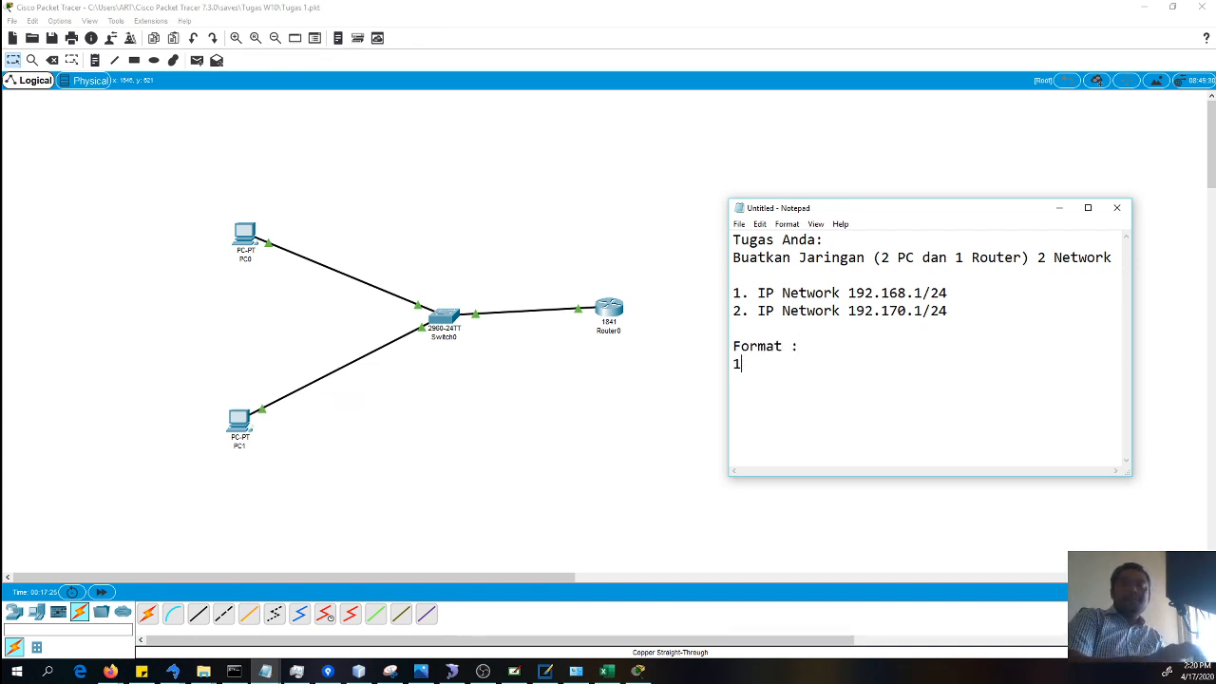
type(" NI-_")
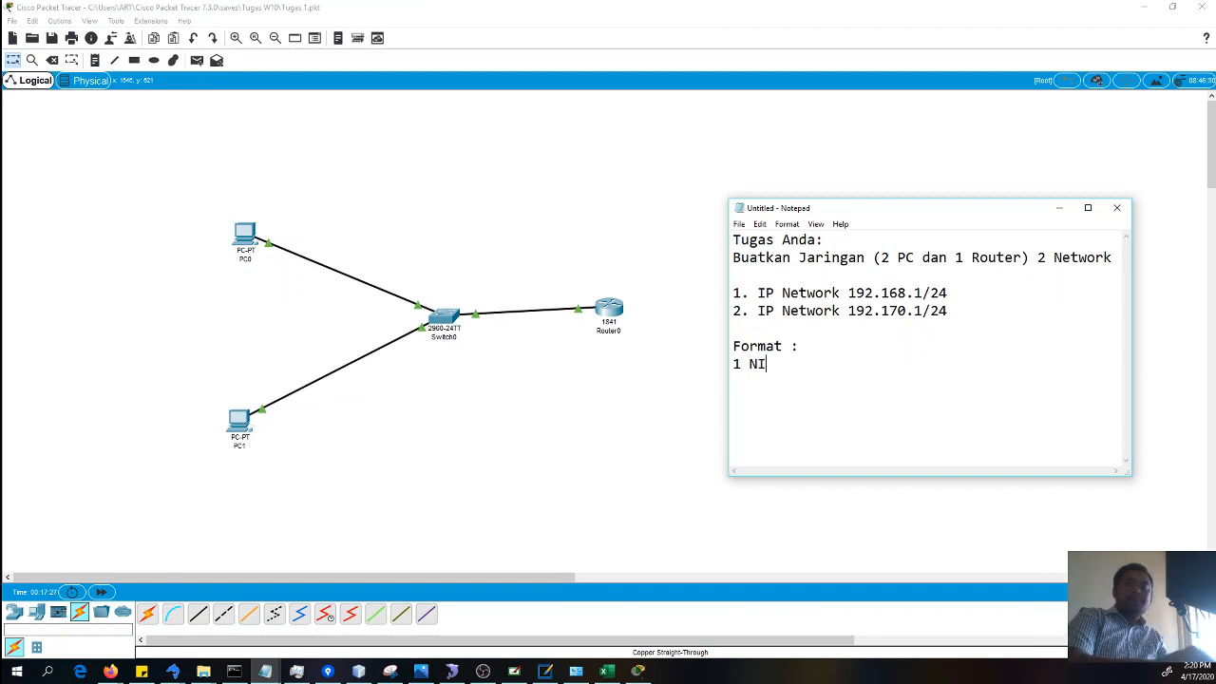
key("BackSpace")
key("BackSpace")
type("M")
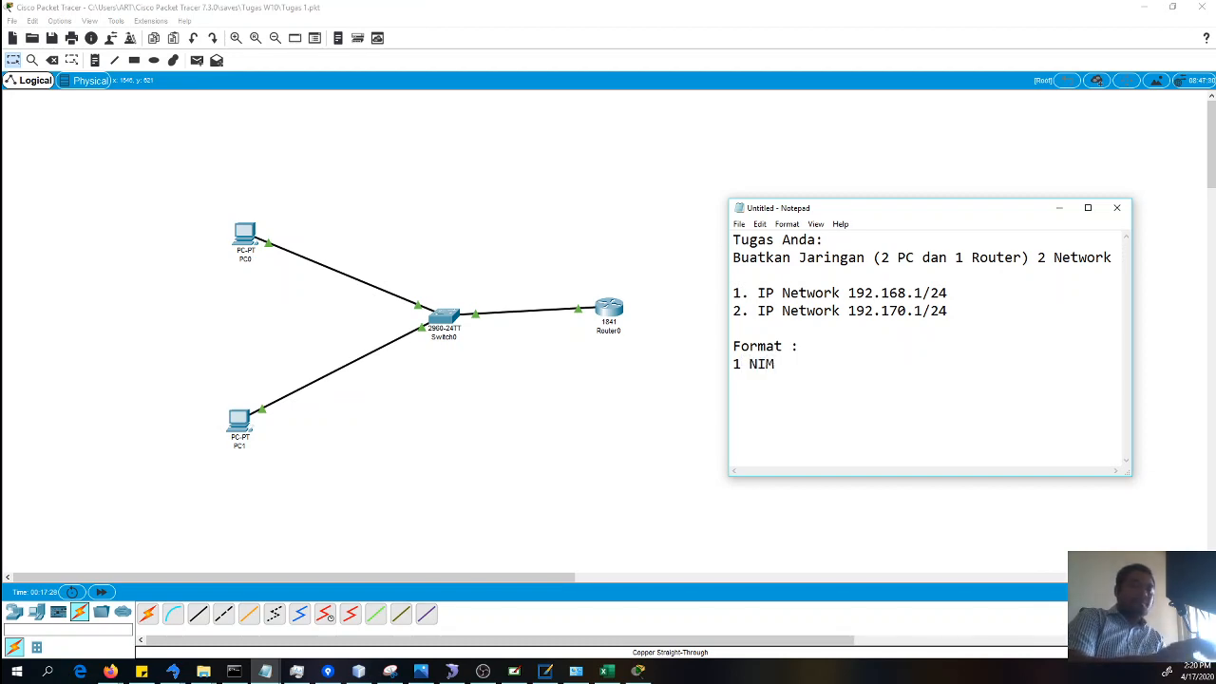
key("BackSpace")
key("BackSpace")
key("BackSpace")
key("BackSpace")
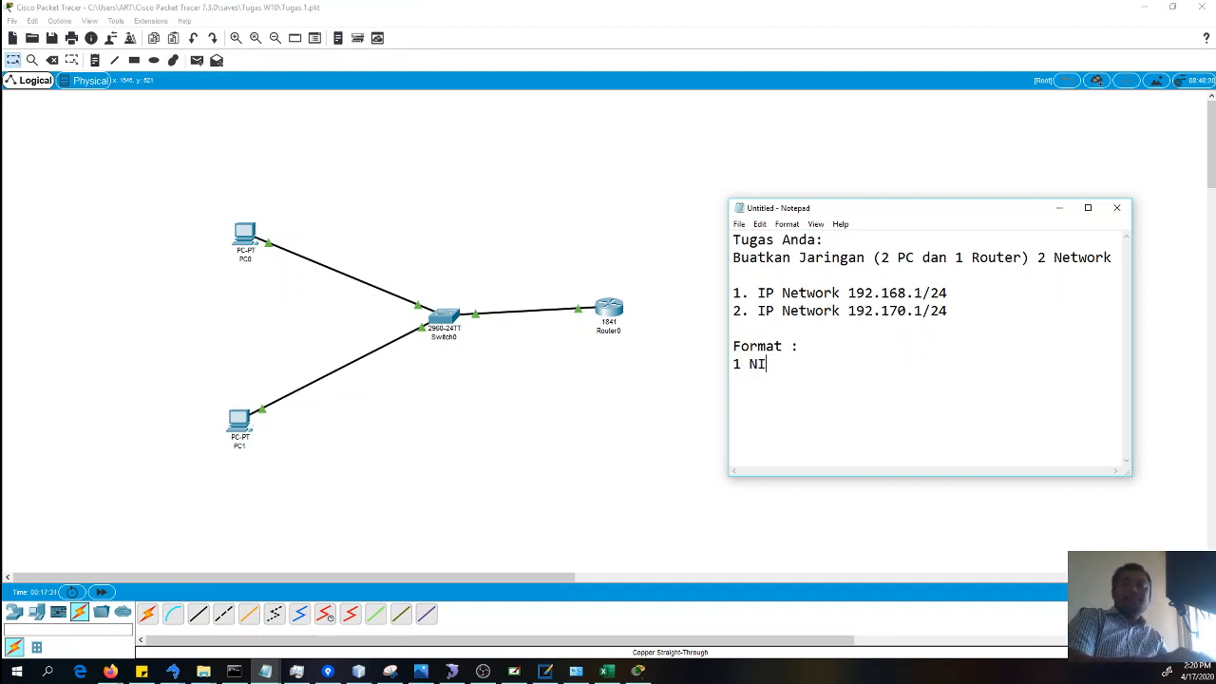
Complete the line under the "Format :" heading as "1 Tugas 1_NIM_Nama"
type("Tugas 1)")
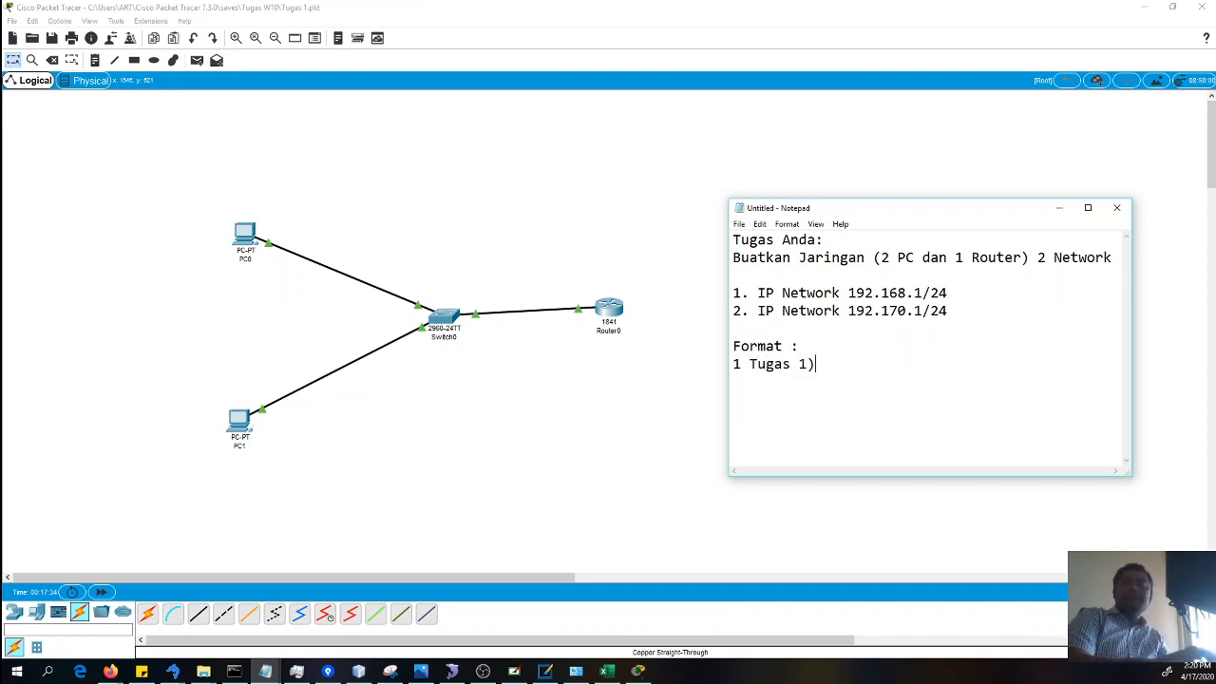
key("BackSpace")
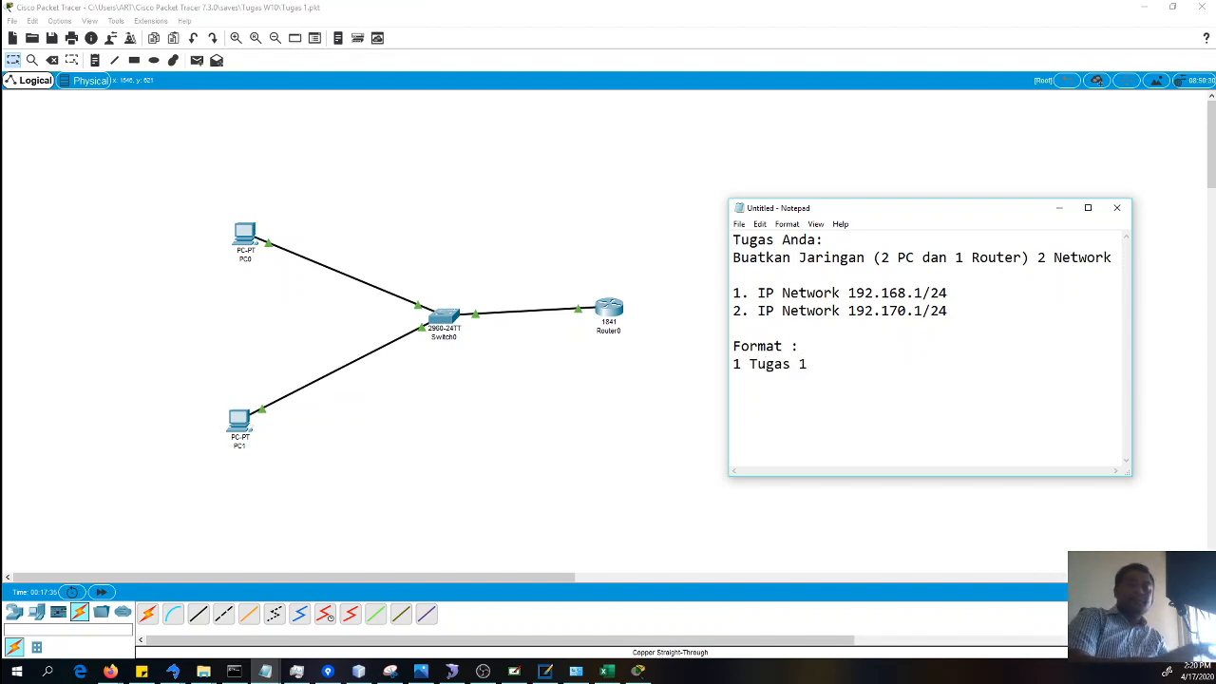
type("_NIM_")
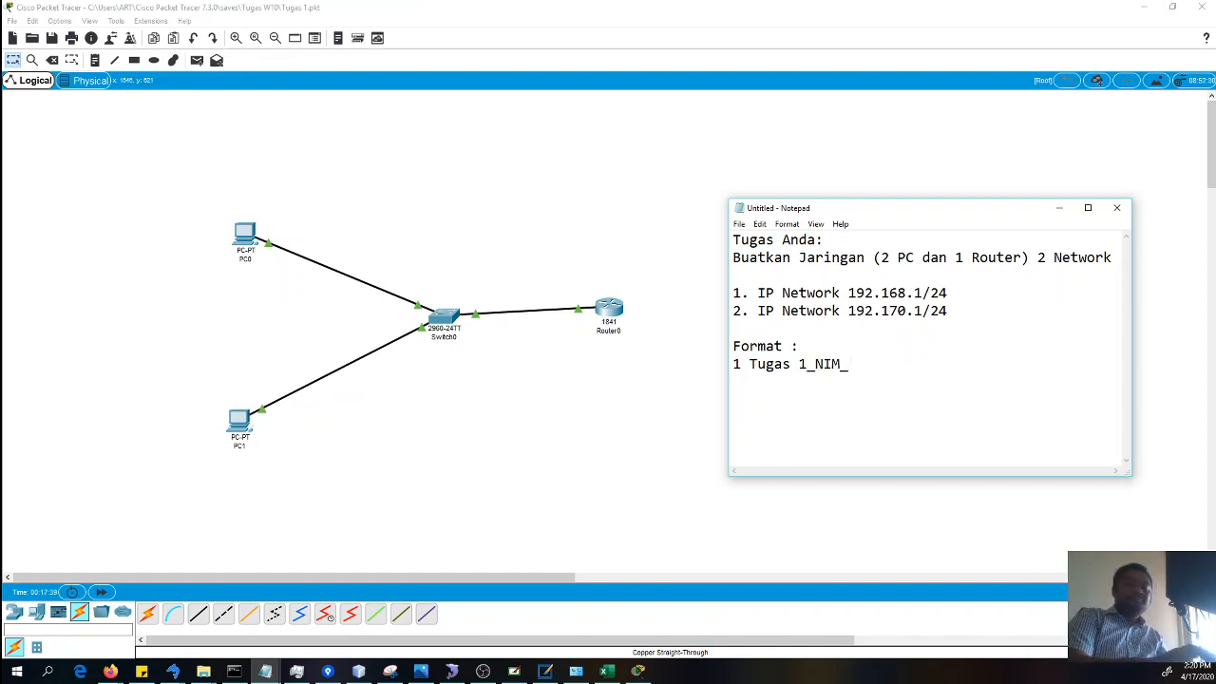
type("Nama")
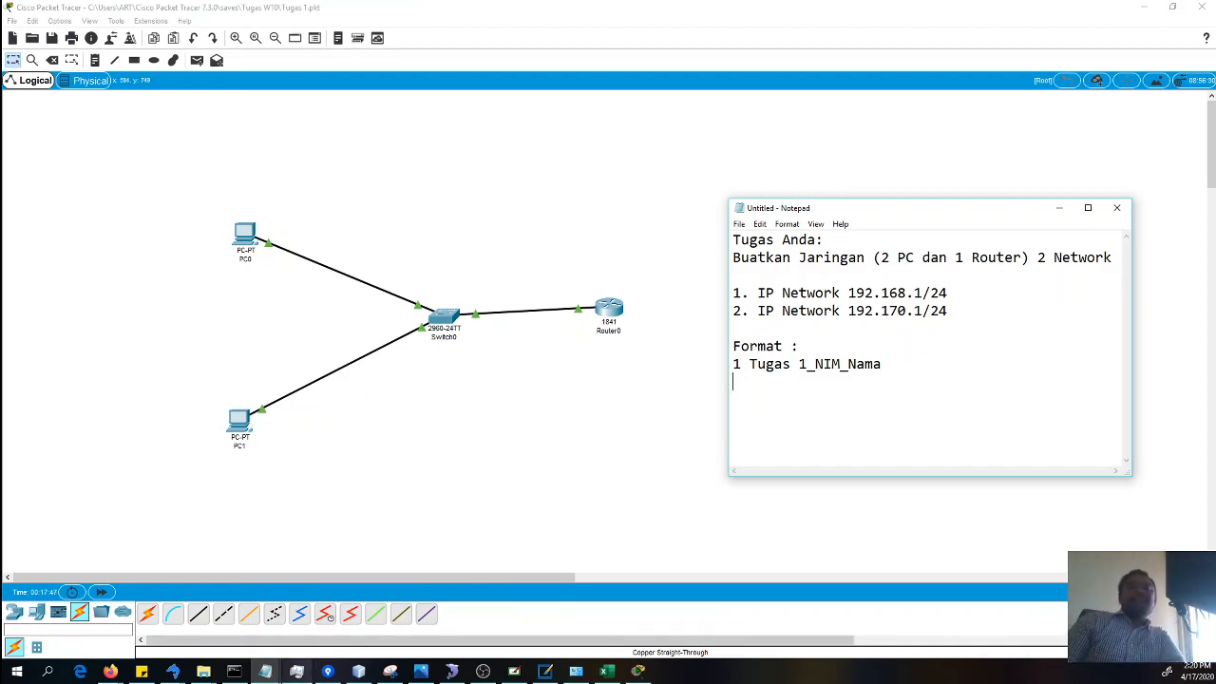
left_click(124, 673)
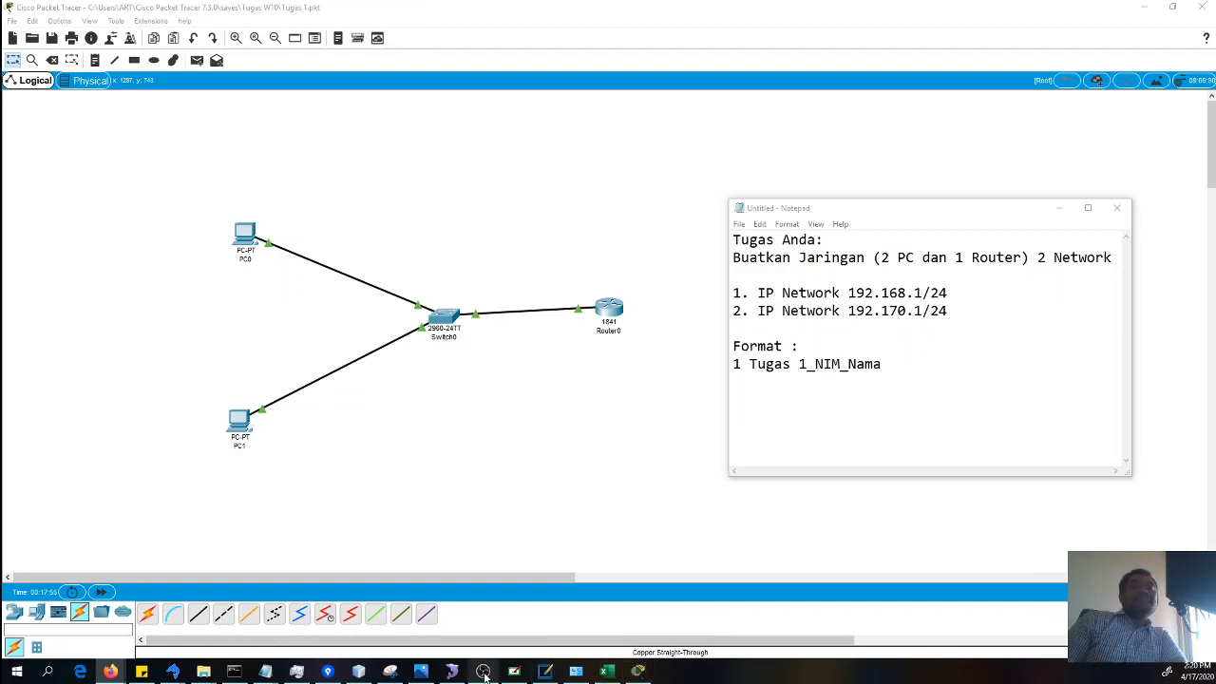
mouse_move(112, 671)
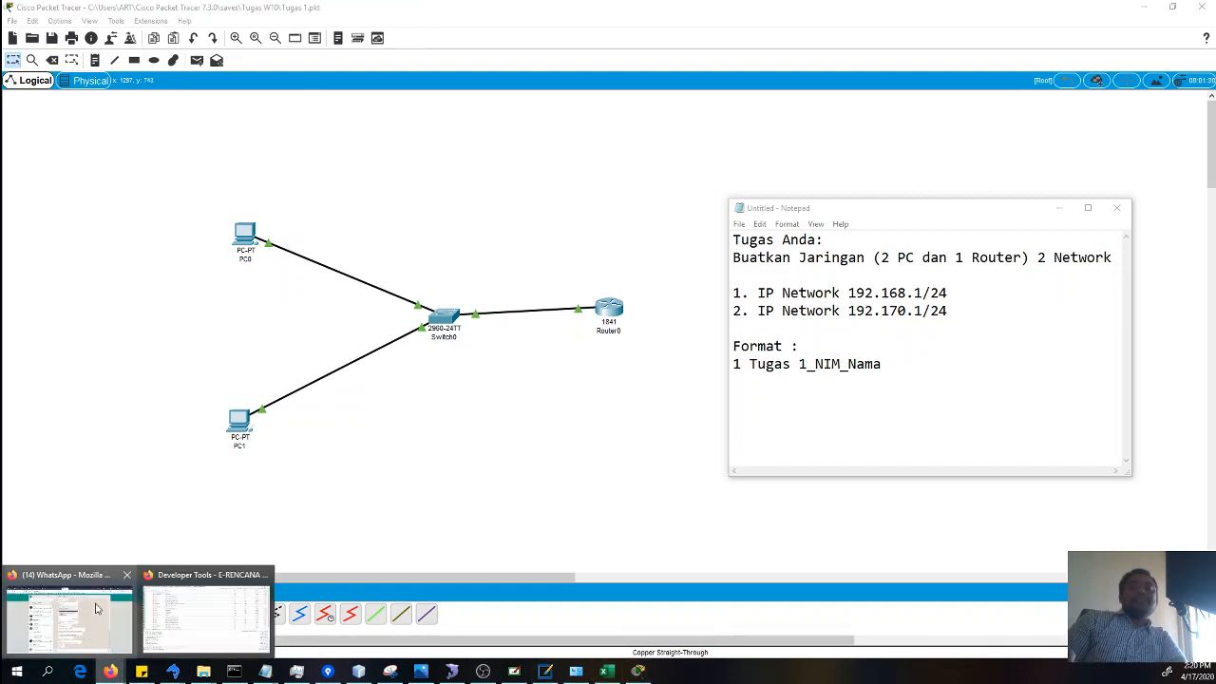
mouse_move(105, 618)
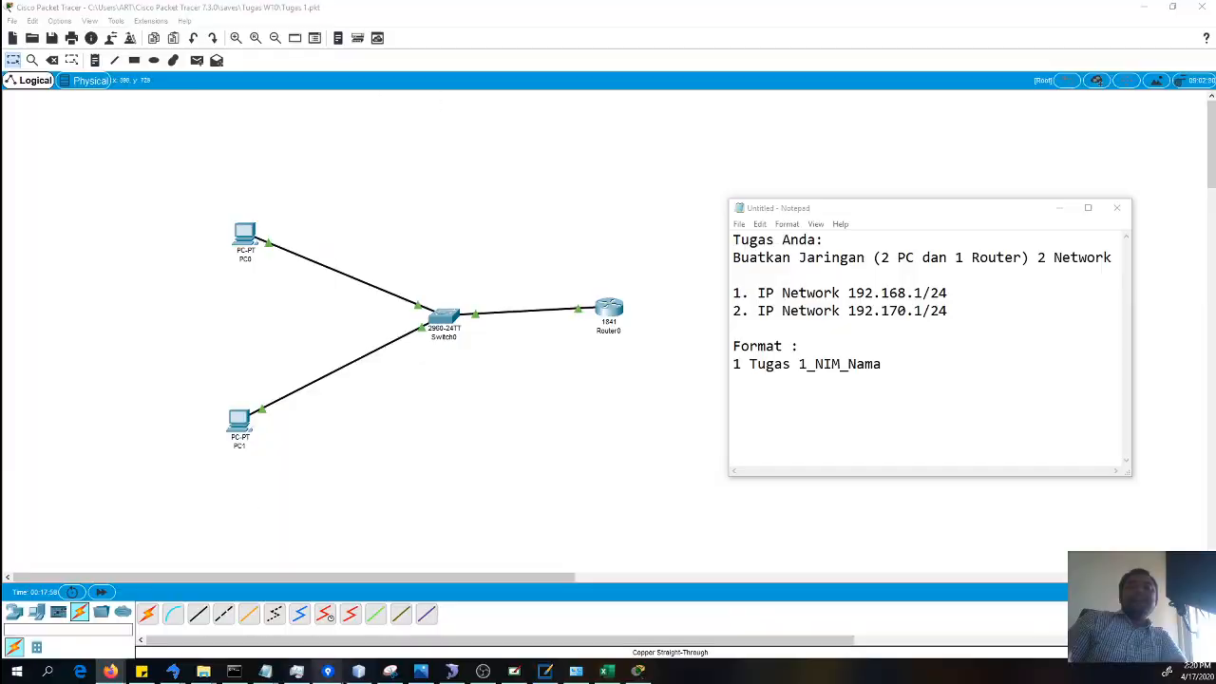